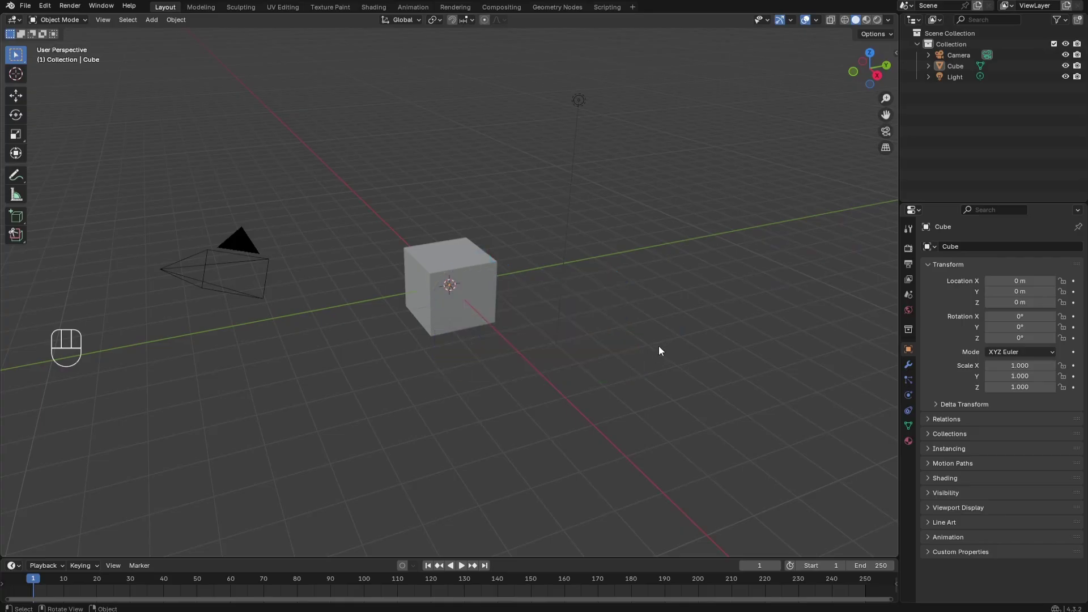
- Delete all default objects from the scene: the camera, the cube and the light
key("a")
key("x")
left_click(651, 339)
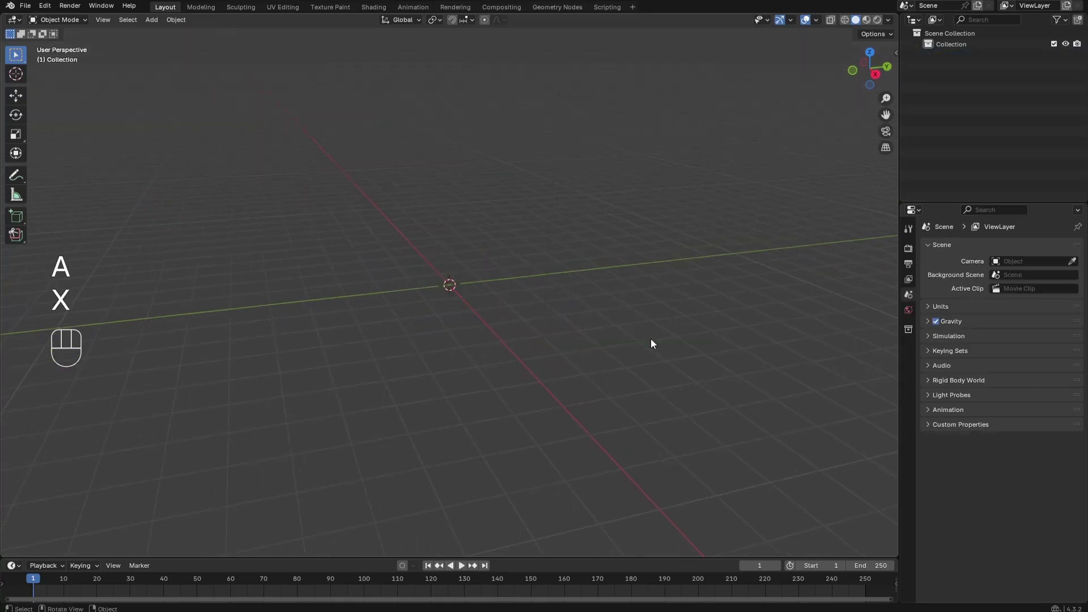
- Add the VFX Motion Tracking workspace to the project
left_click(636, 7)
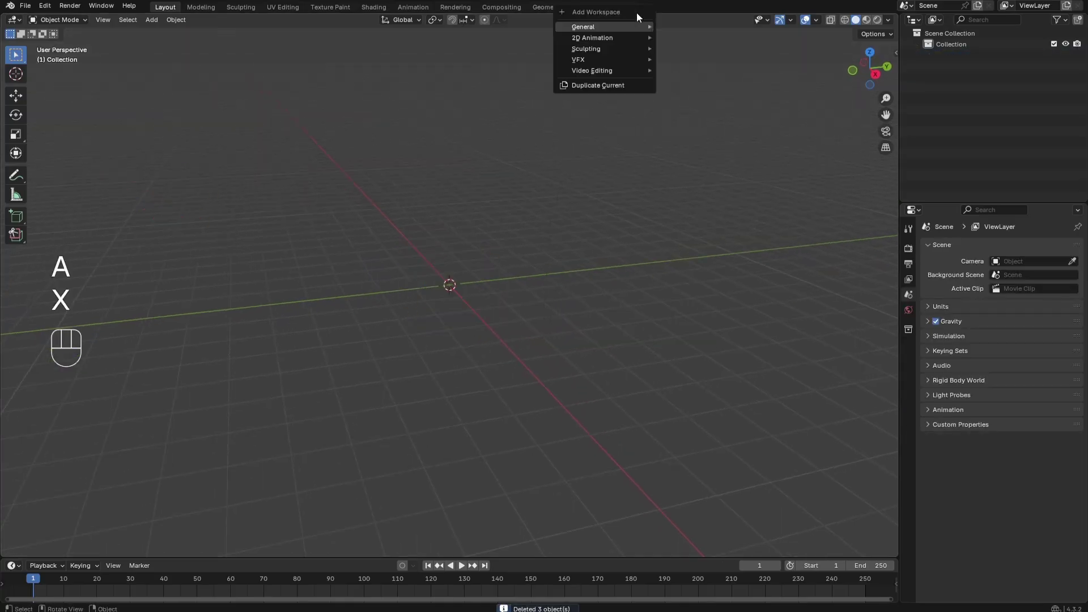
mouse_move(637, 55)
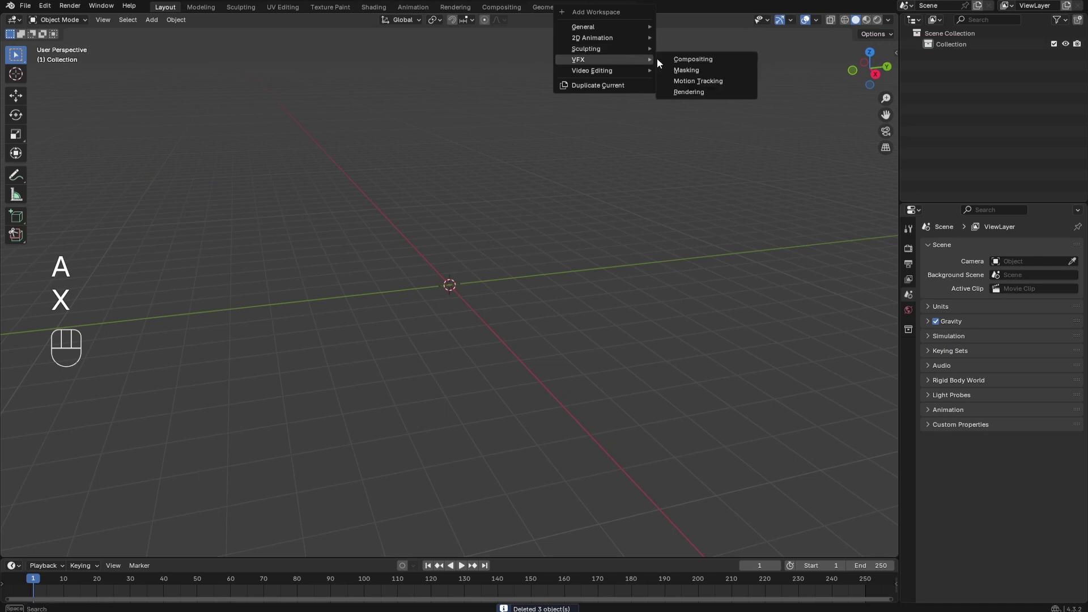
left_click(700, 81)
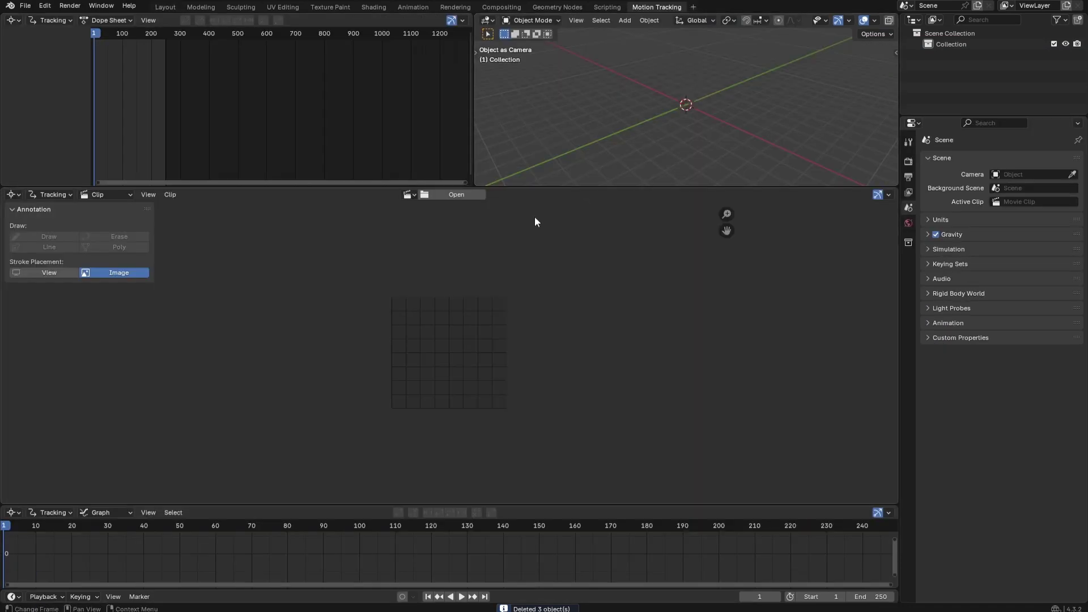
- Load the clip "Dubai Frame and City Best View.mp4" from the ref folder and prefetch its frames
left_click(465, 195)
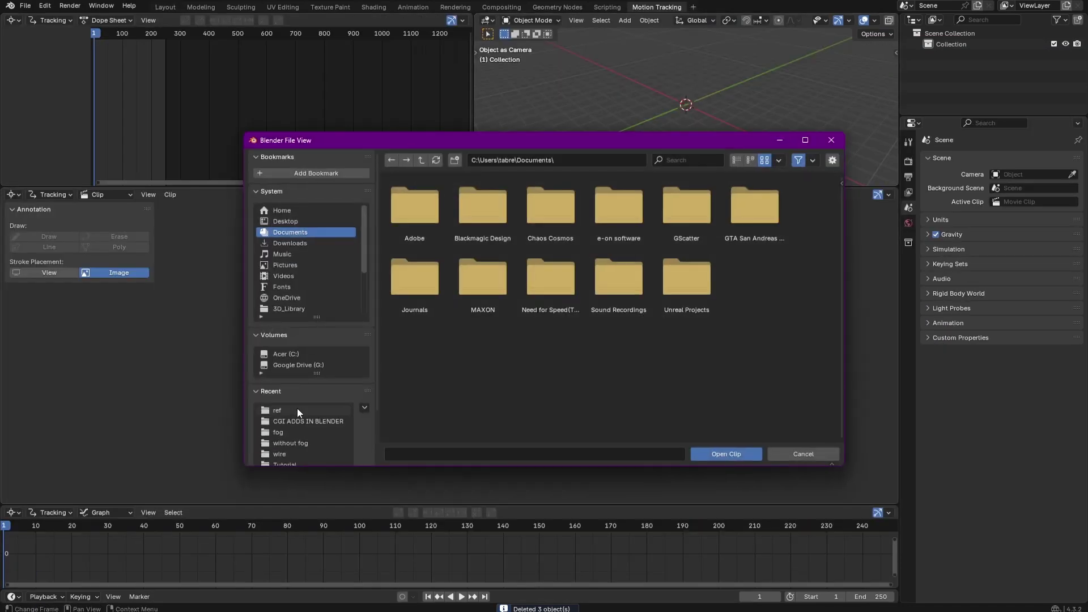
left_click(297, 408)
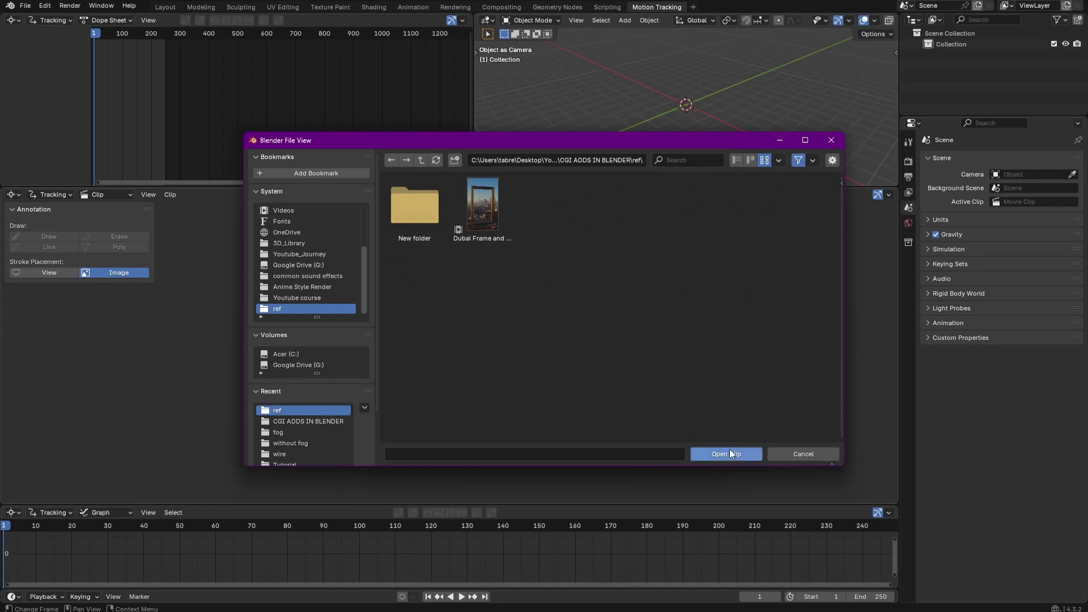
double_click(484, 212)
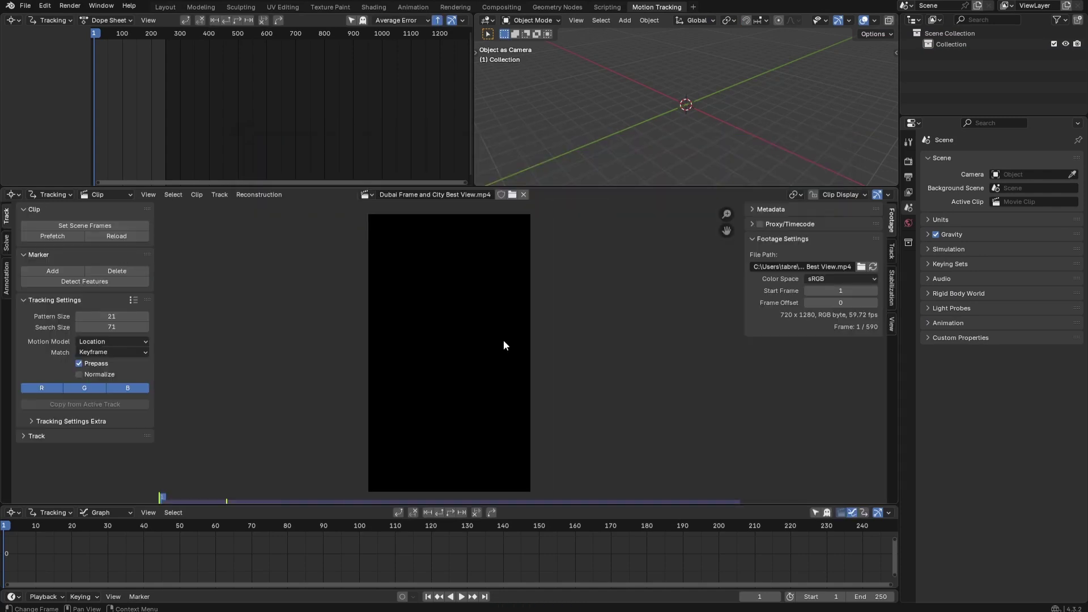
left_click(56, 240)
- Scrub the footage to frame 30 and set the scene's start frame to 30
left_click_drag(18, 521, 108, 549)
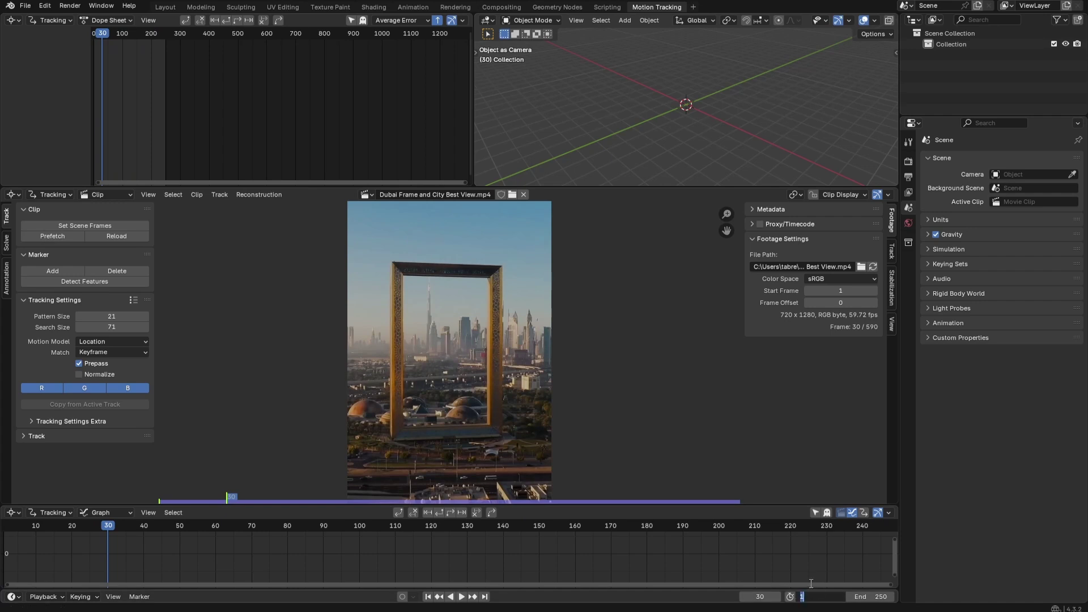
key("ctrl+Home")
scroll(811, 583, "down", 1)
middle_click_drag(771, 558, 714, 557)
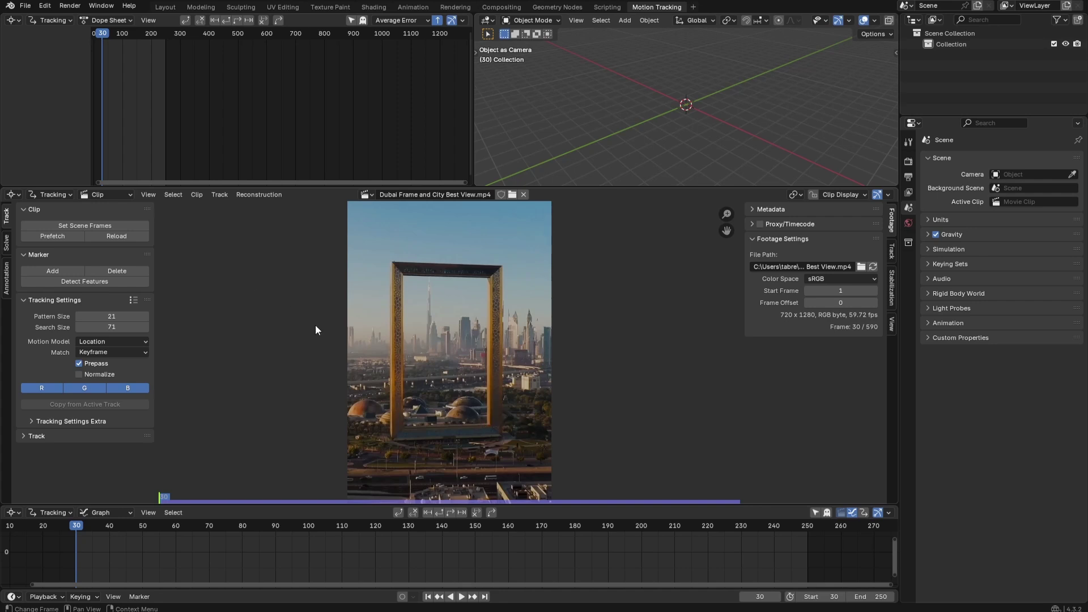
- Try automatic feature detection on the clip with a threshold of 0.670, and delete all the detected markers
scroll(396, 363, "up", 2)
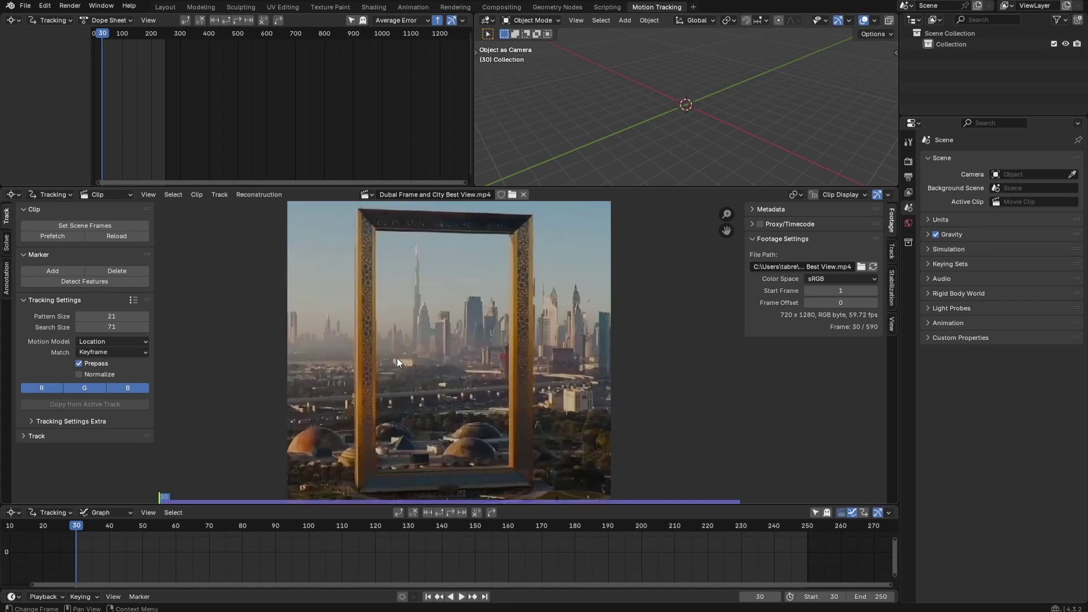
left_click(76, 281)
scroll(352, 282, "down", 1)
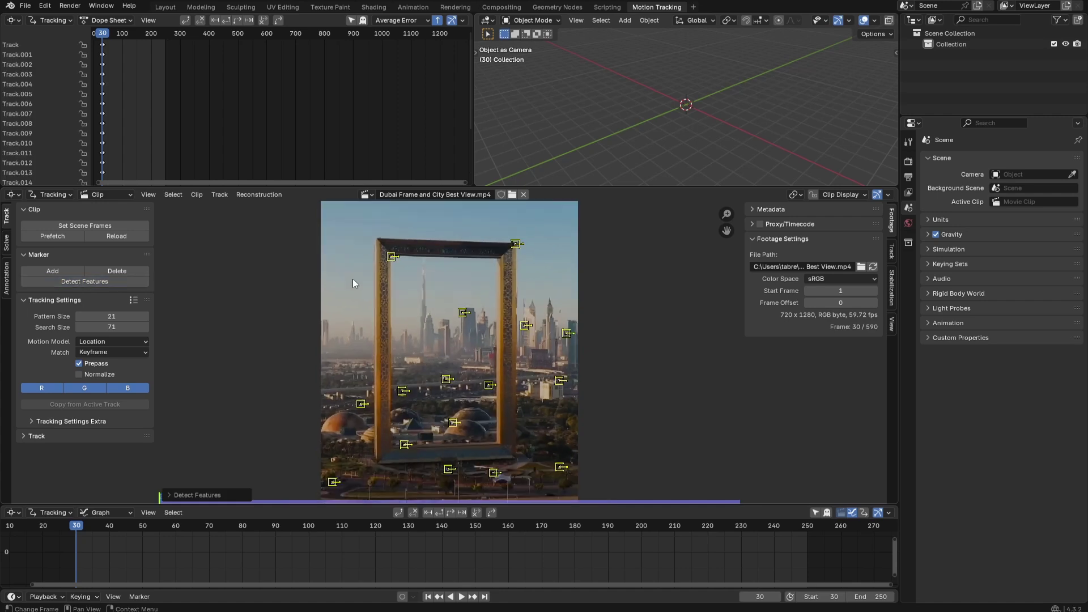
left_click(178, 495)
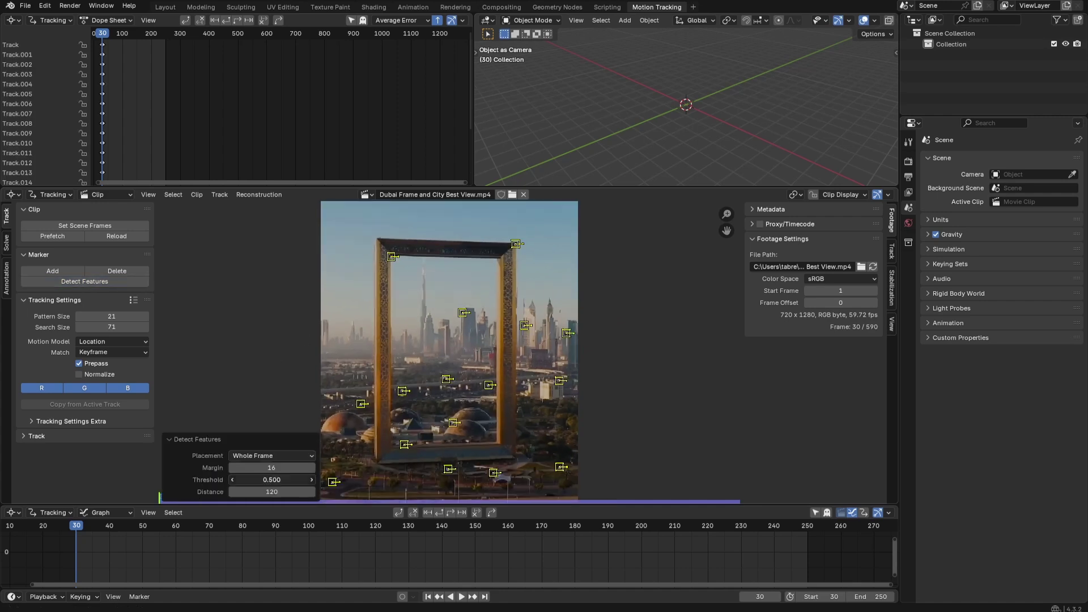
mouse_move(272, 480)
left_mouse_down()
mouse_move(306, 480)
mouse_move(286, 480)
left_mouse_up()
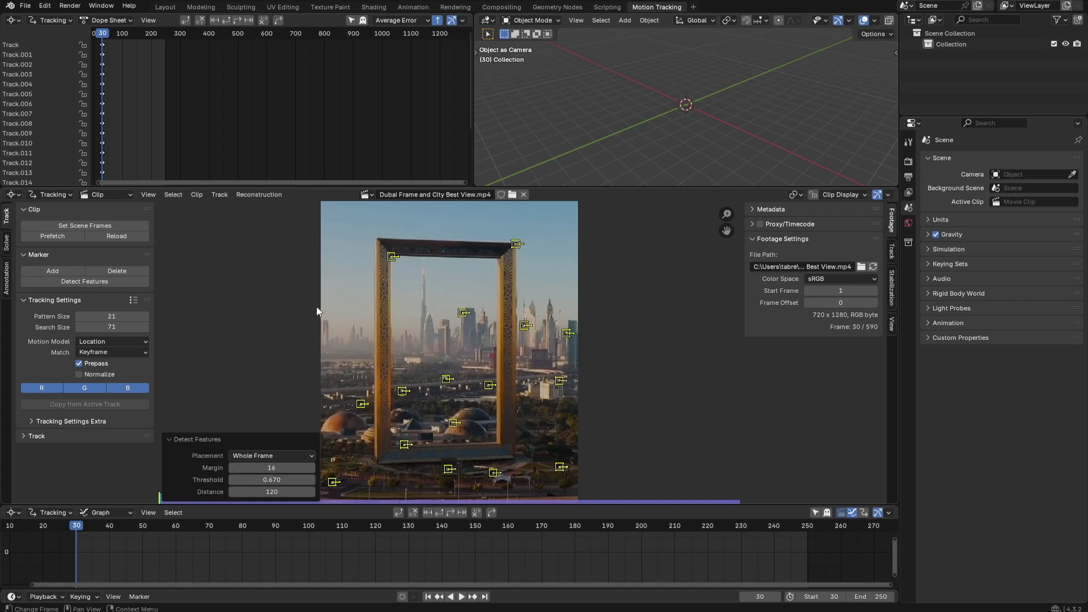
key("x")
left_click(277, 304)
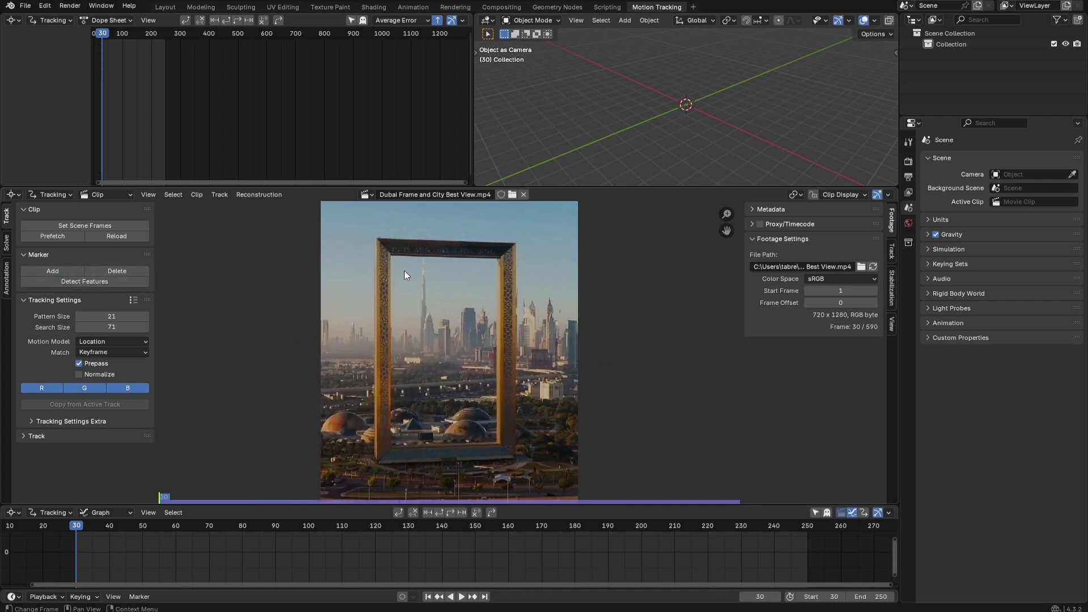
- Place a tracking marker on the upper-left inner corner of the golden frame at frame 30 and fine-tune its position
scroll(404, 286, "up", 2)
scroll(416, 356, "up", 4)
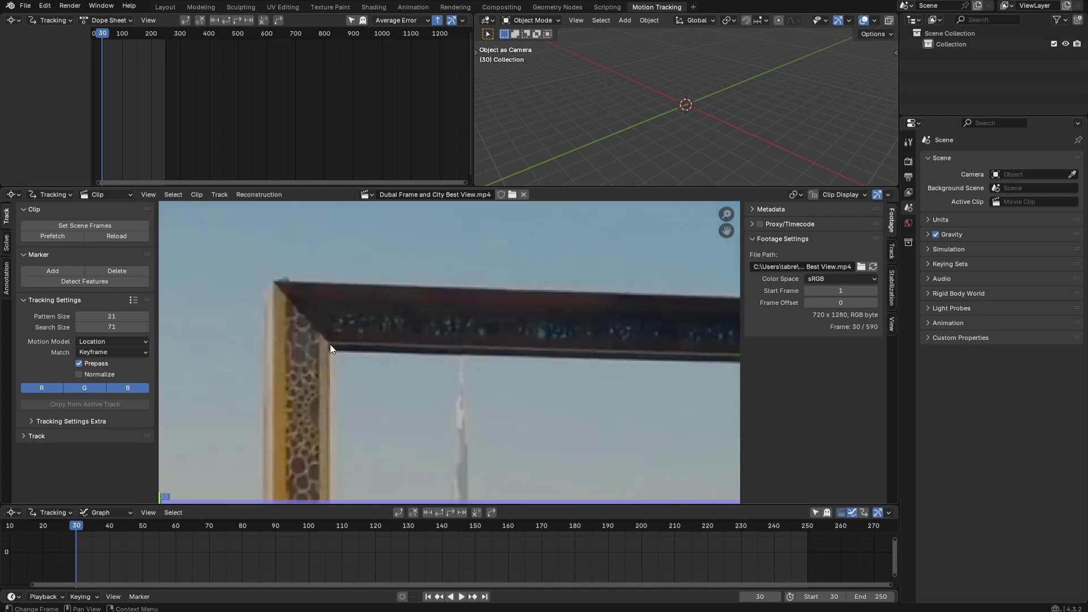
scroll(330, 342, "up", 2)
left_click(257, 339, "ctrl")
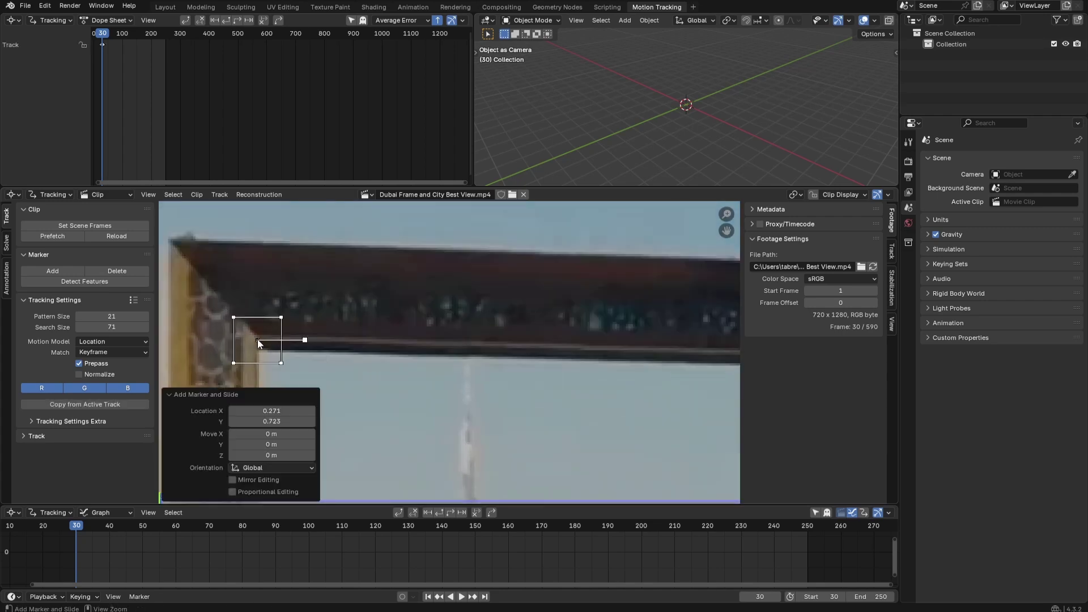
left_click(893, 251)
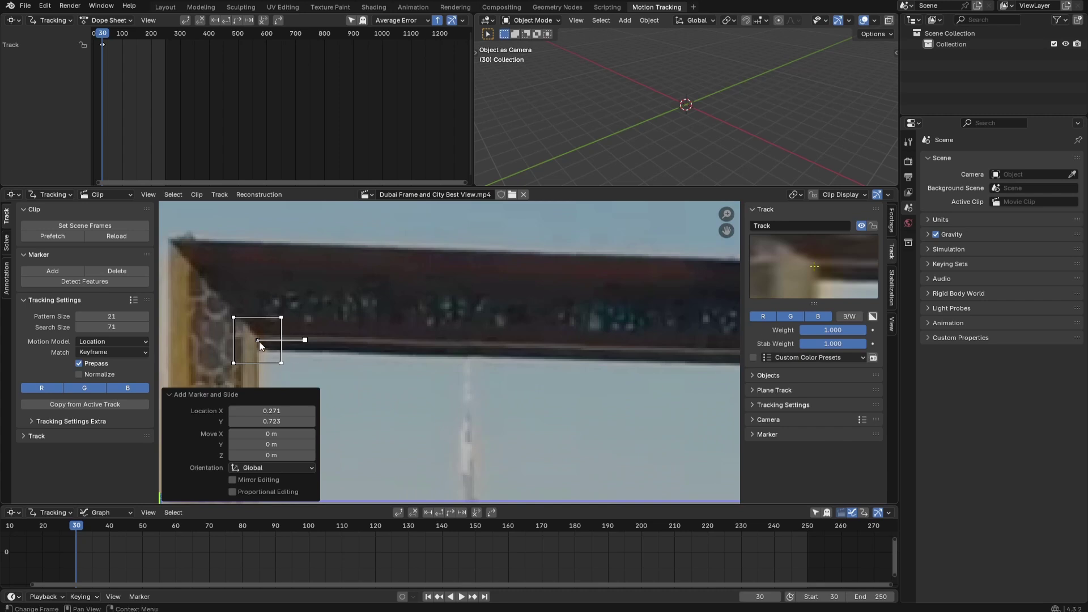
left_click_drag(271, 343, 274, 344)
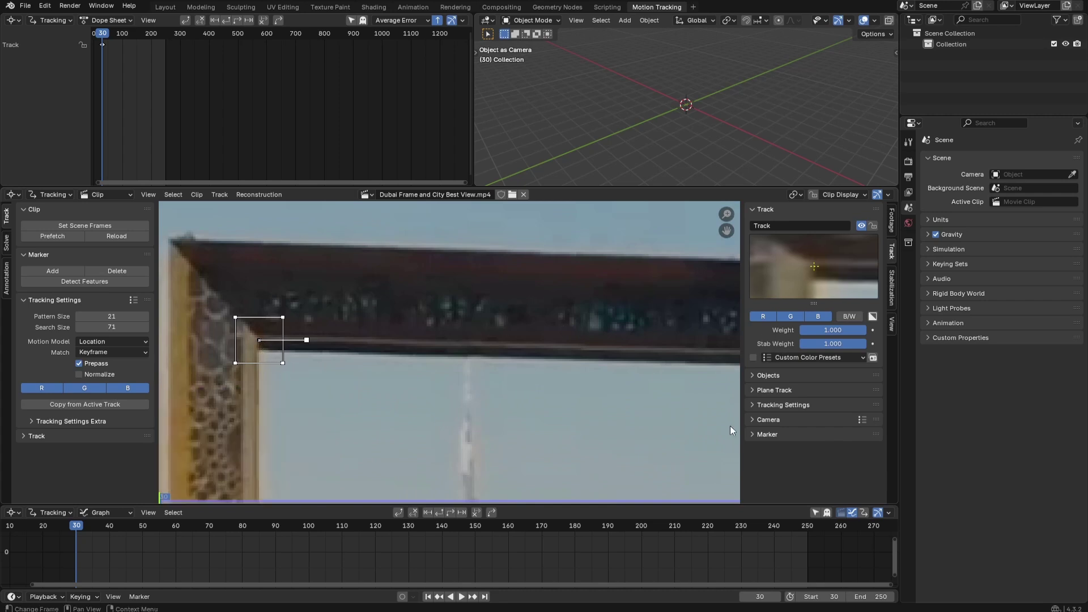
left_click_drag(261, 341, 260, 343)
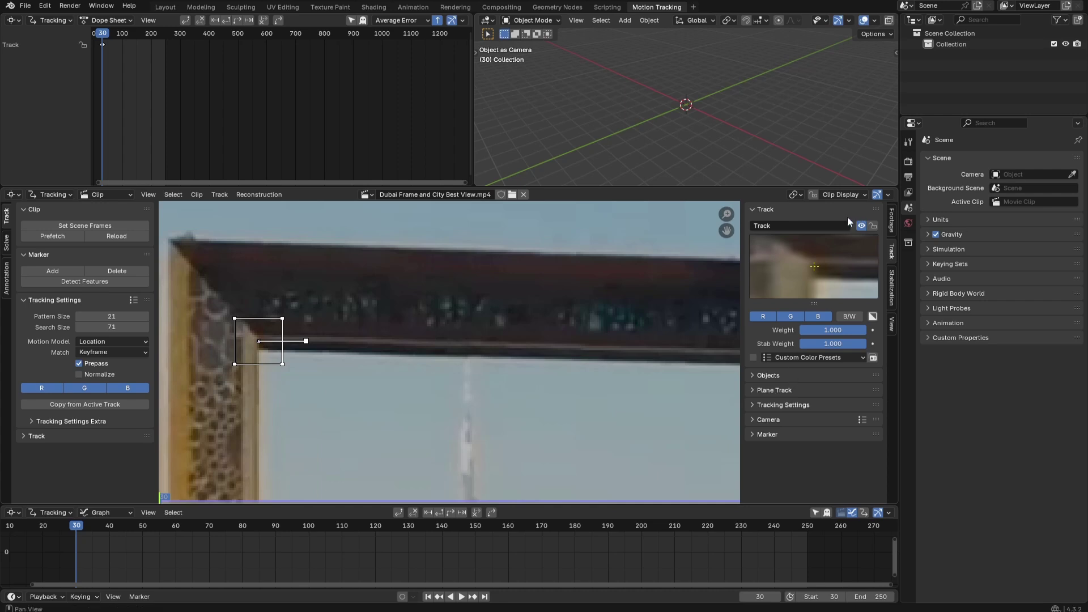
- Try tracking the upper-left corner marker forward from frame 30, and undo the tracking
left_click(452, 512)
scroll(372, 315, "down", 5)
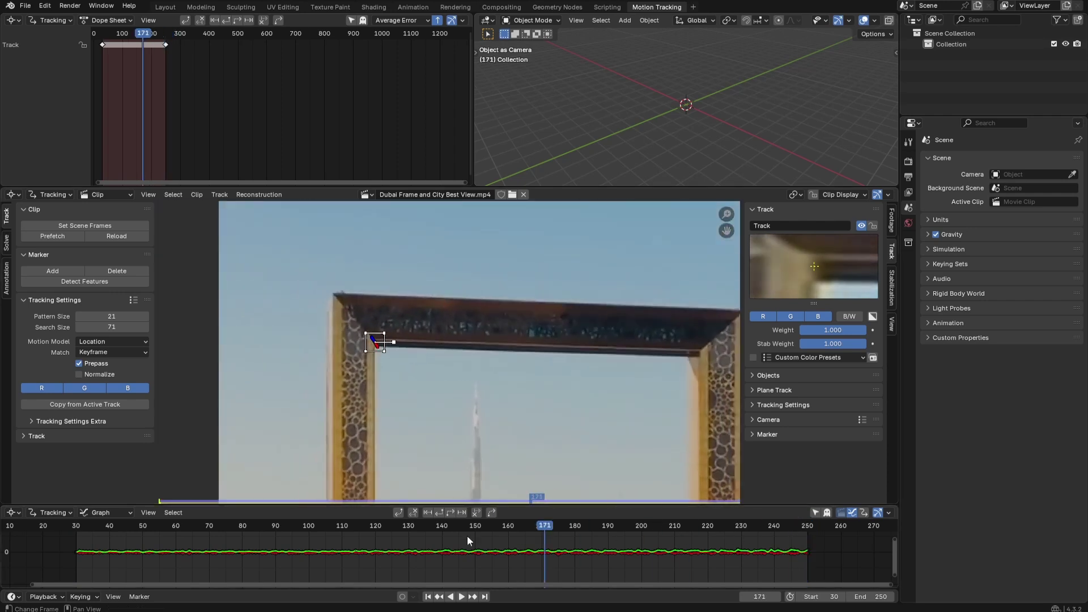
key("ctrl+z")
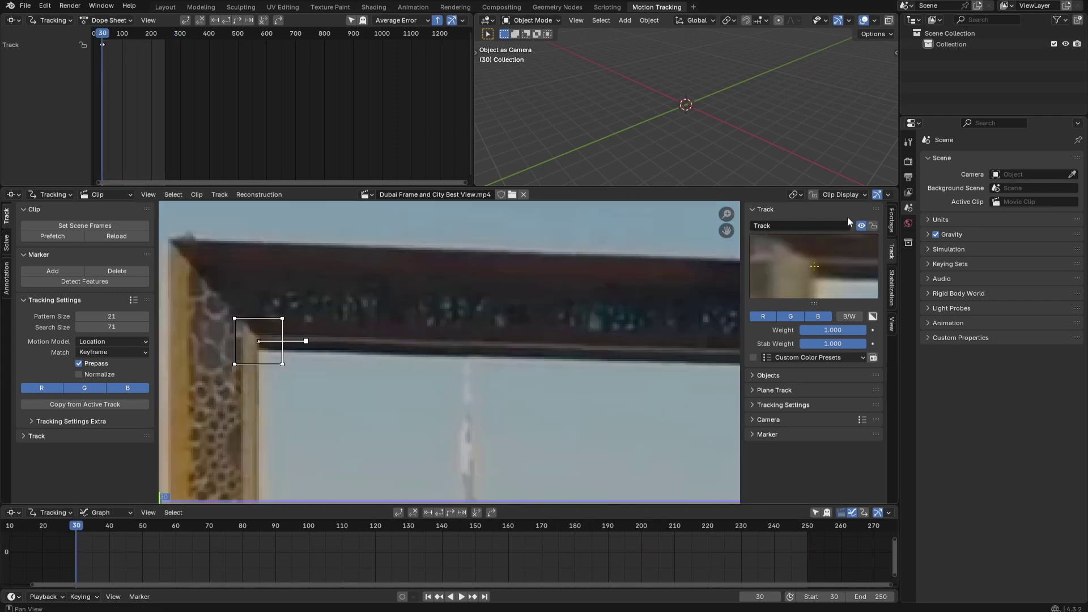
- Track the upper-left corner marker forward to frame 250 and scrub through the frames to check the track
left_click(452, 512)
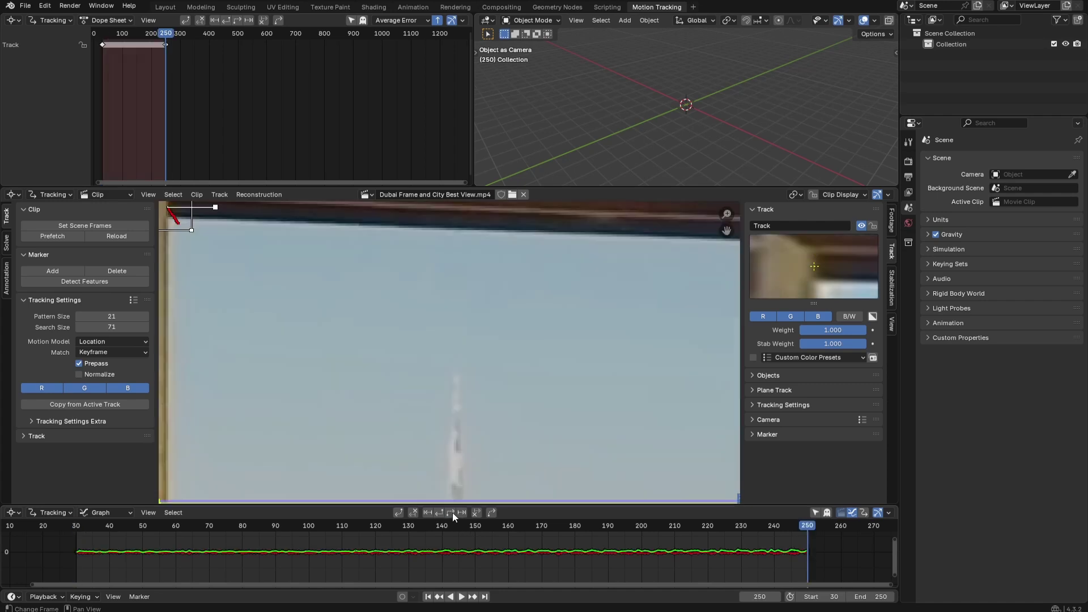
scroll(374, 313, "down", 5)
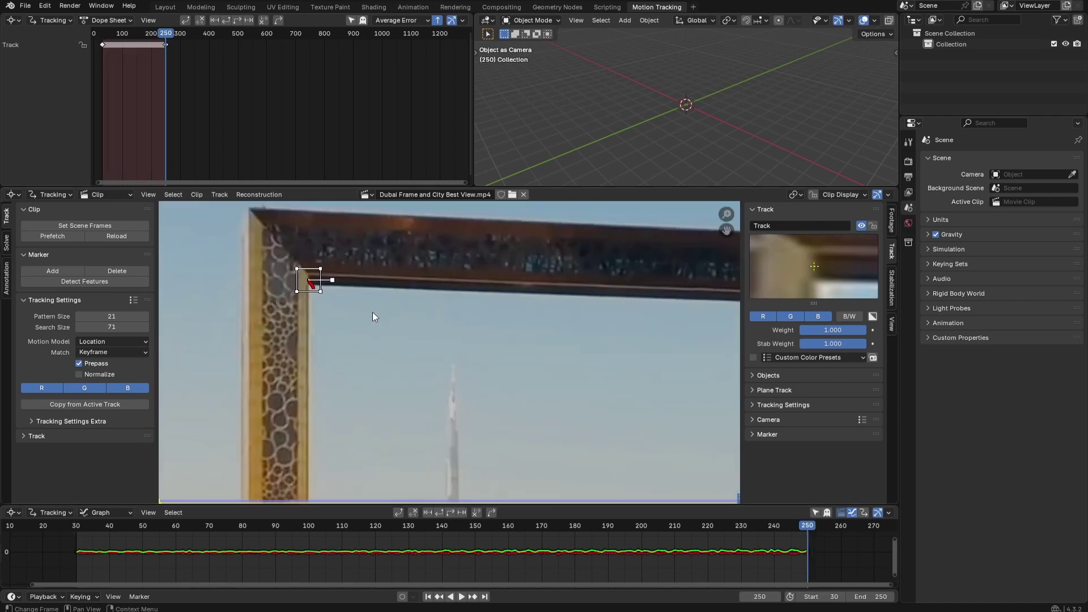
left_click(786, 529)
left_click_drag(721, 528, 806, 563)
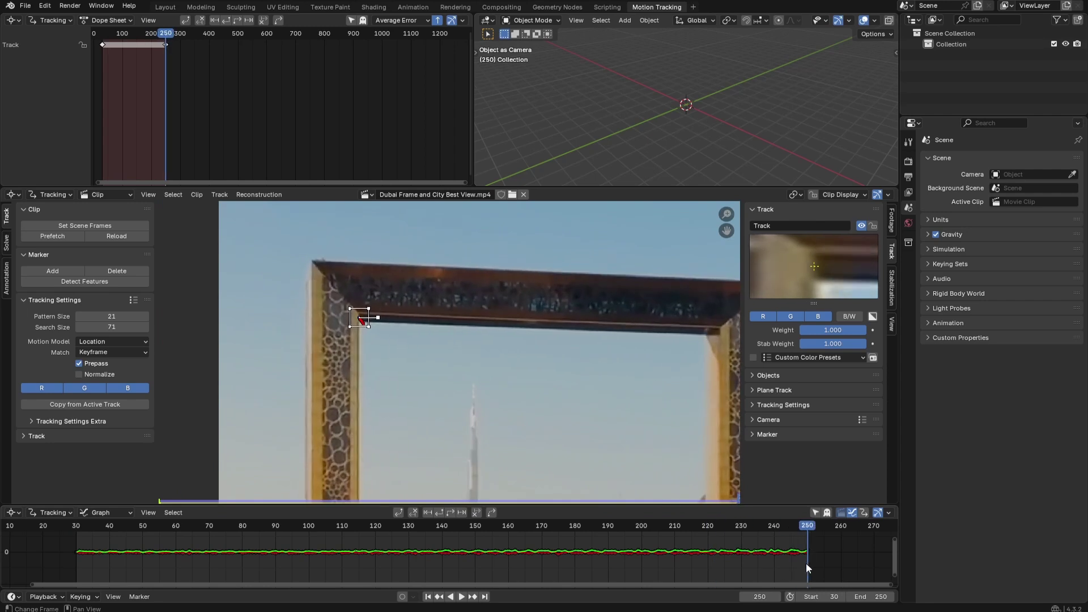
- Place a marker on the golden frame's upper-right inner corner at frame 250 and track it backward to frame 30
scroll(638, 269, "up", 5)
scroll(639, 269, "up", 2)
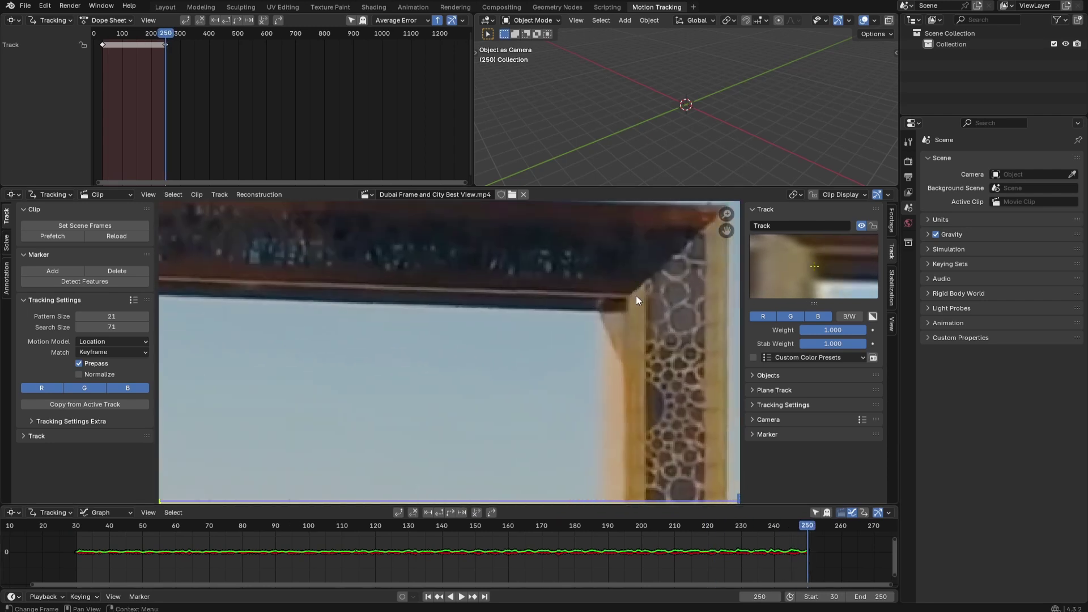
left_click(672, 285, "ctrl")
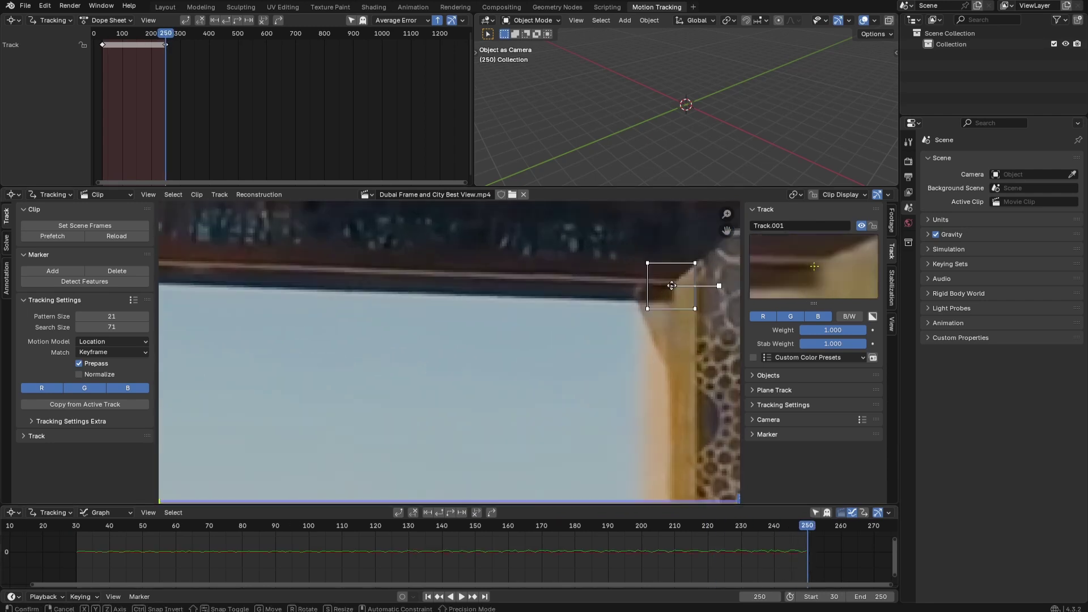
left_click_drag(671, 285, 672, 285)
left_click(450, 513)
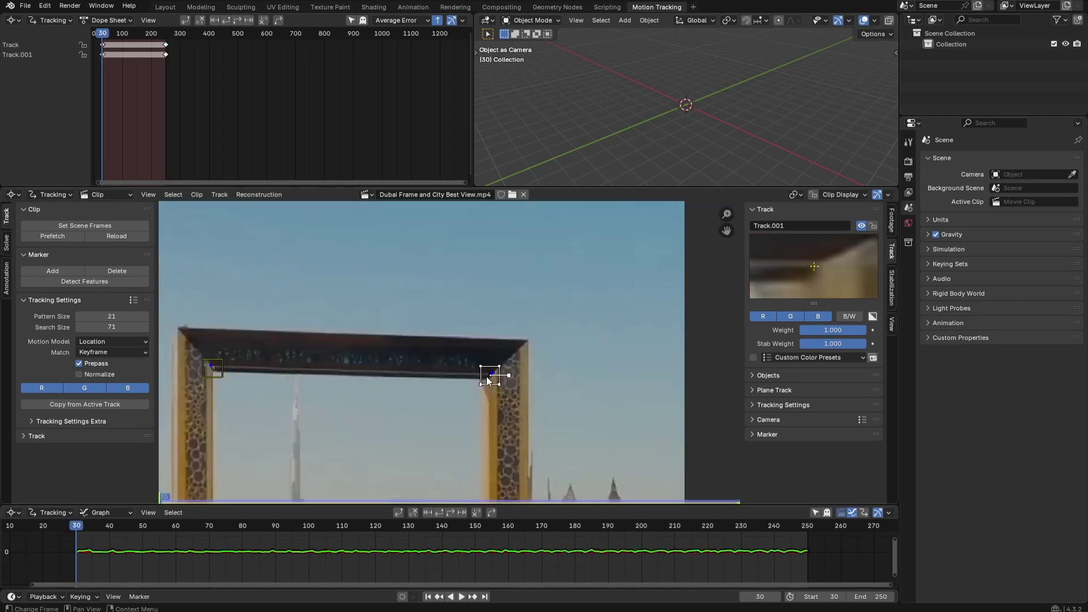
- Place a marker on the golden frame's lower-right inner corner at frame 30 and track it forward to frame 250
scroll(528, 368, "up", 8)
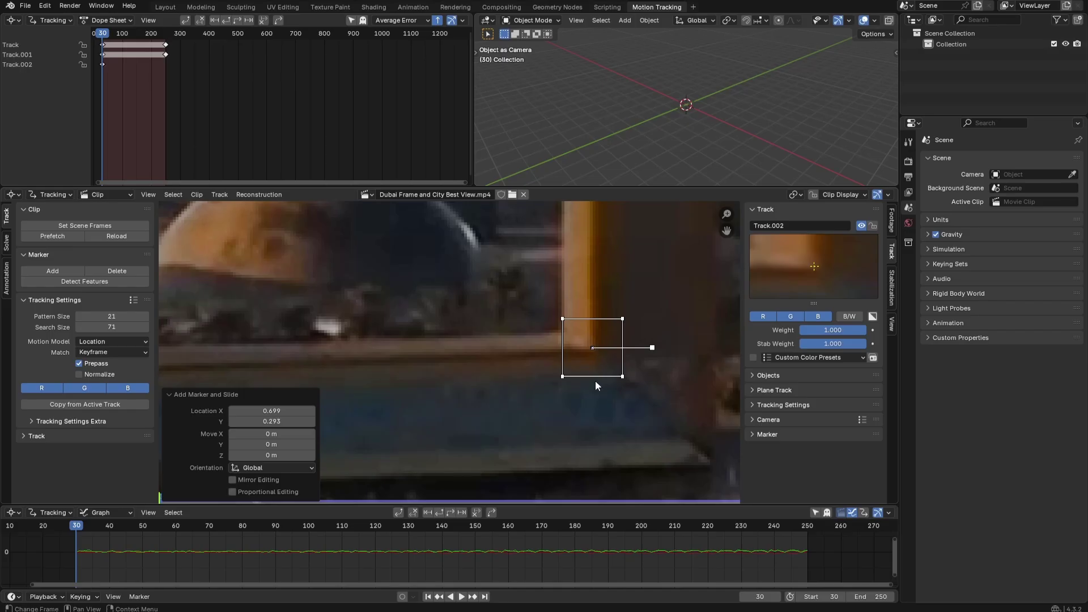
left_click_drag(592, 353, 593, 353)
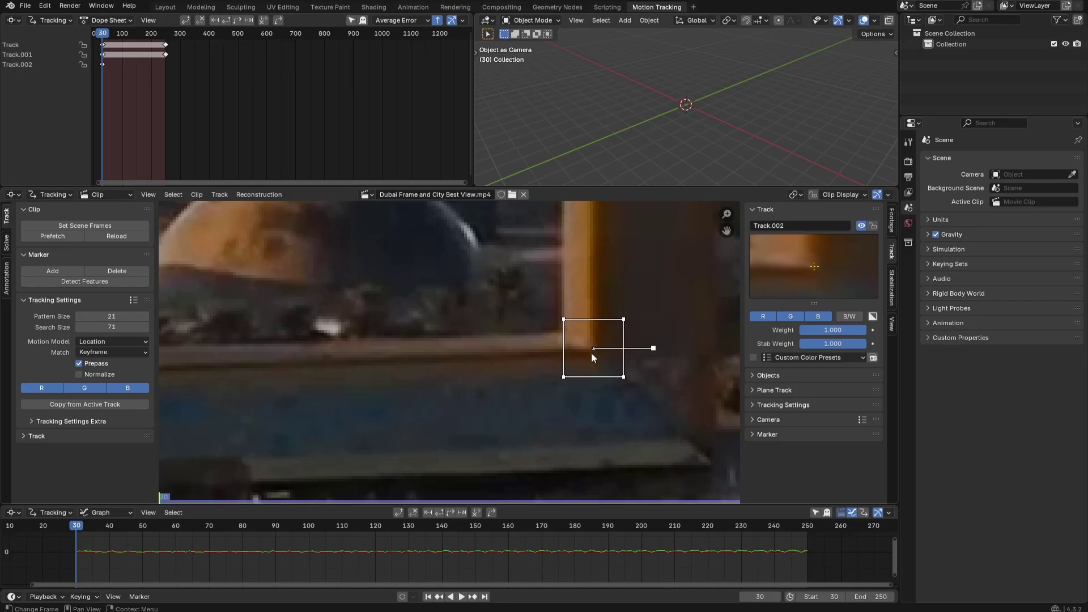
left_click(451, 512)
- Place a marker on the golden frame's lower-left inner corner at frame 250 and track it backward
scroll(461, 360, "down", 11)
middle_click_drag(323, 418, 389, 371)
scroll(389, 371, "up", 7)
middle_click_drag(233, 371, 368, 384)
scroll(368, 384, "up", 3)
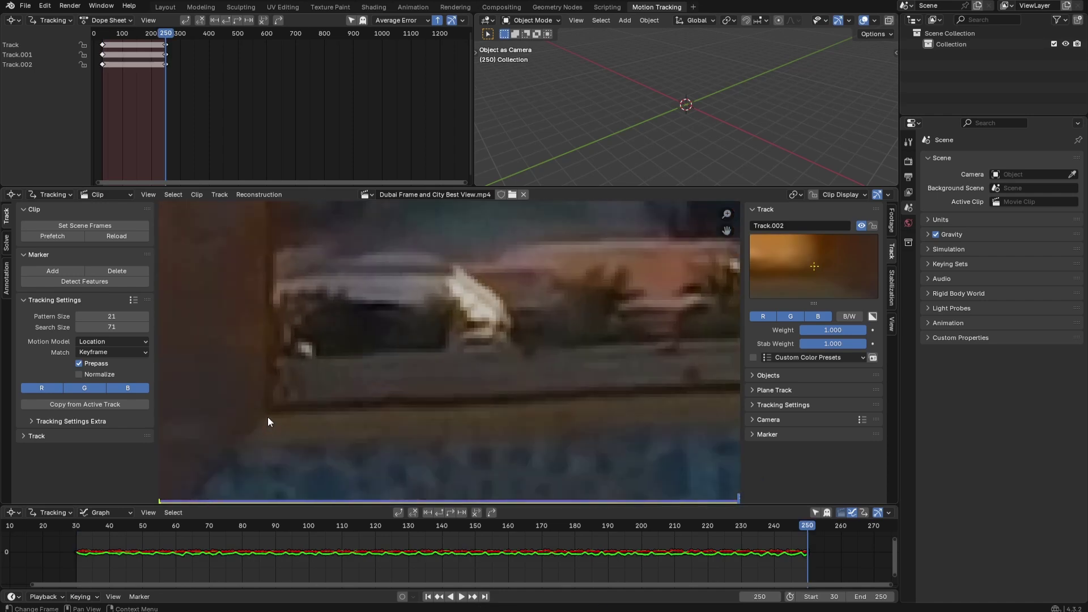
left_click(266, 412, "ctrl")
middle_click_drag(457, 313, 569, 286)
left_click(440, 514)
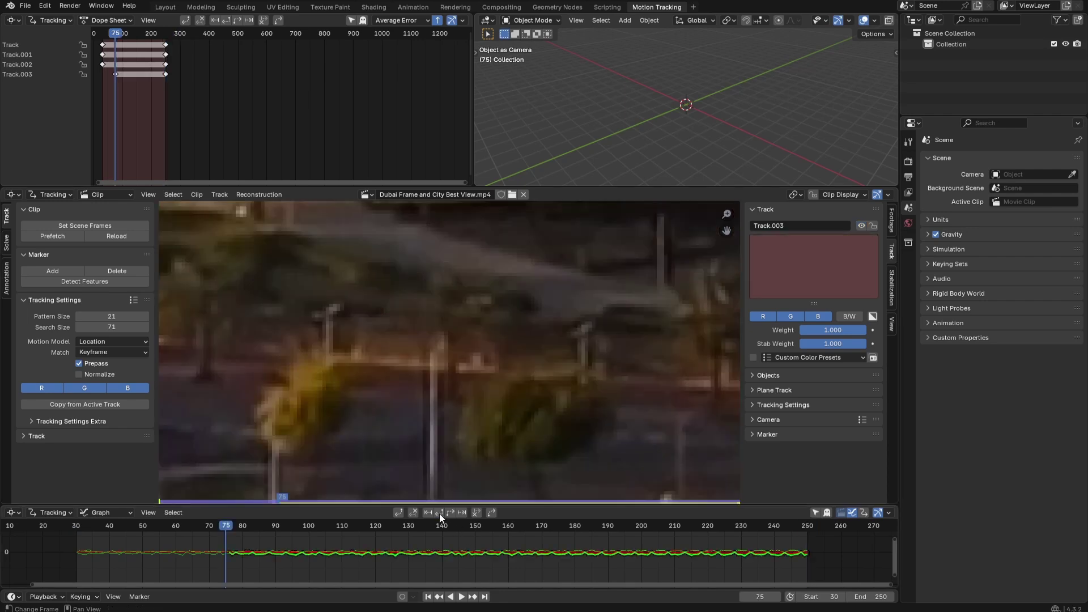
- Enable Normalize for the lower-left corner marker, track it backward from frame 76 to 30, and scrub to check the track
left_click(229, 530)
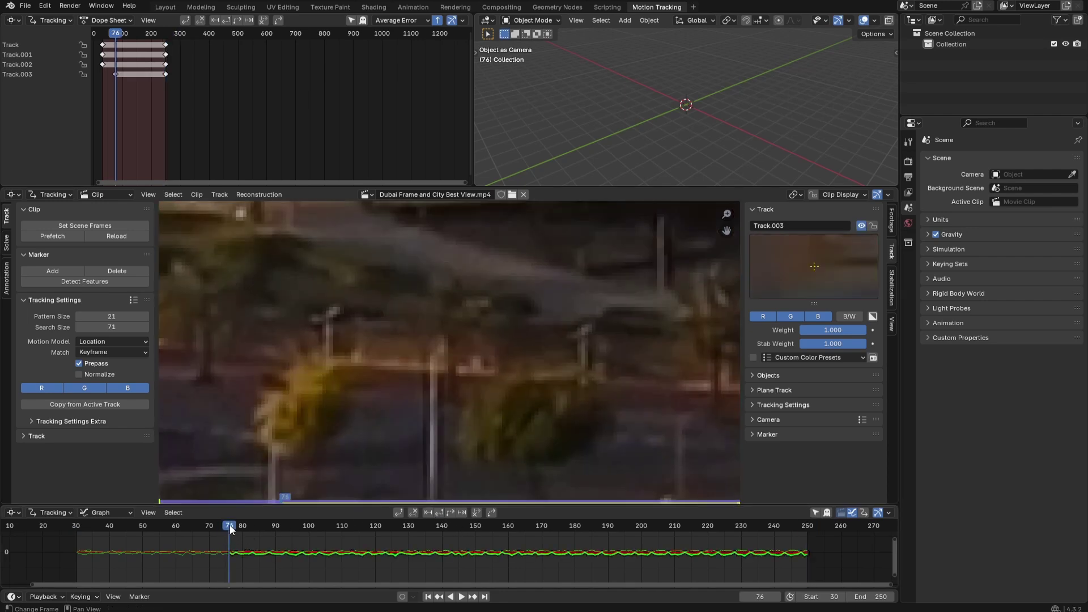
scroll(402, 362, "down", 5)
scroll(427, 406, "up", 8)
mouse_move(428, 407)
middle_mouse_down()
mouse_move(452, 316)
mouse_move(430, 309)
middle_mouse_up()
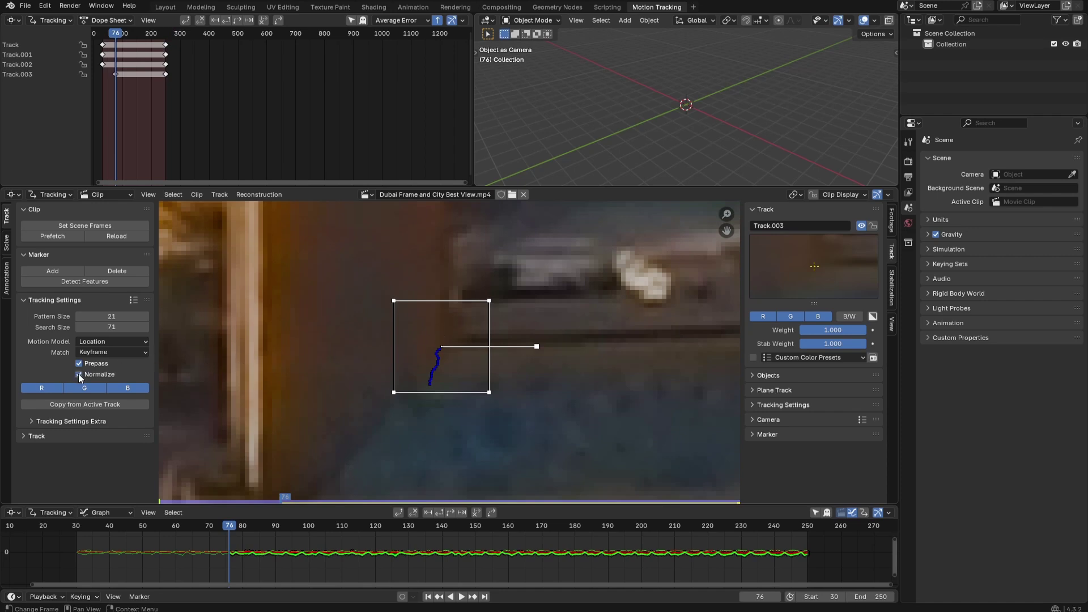
scroll(465, 358, "up", 1)
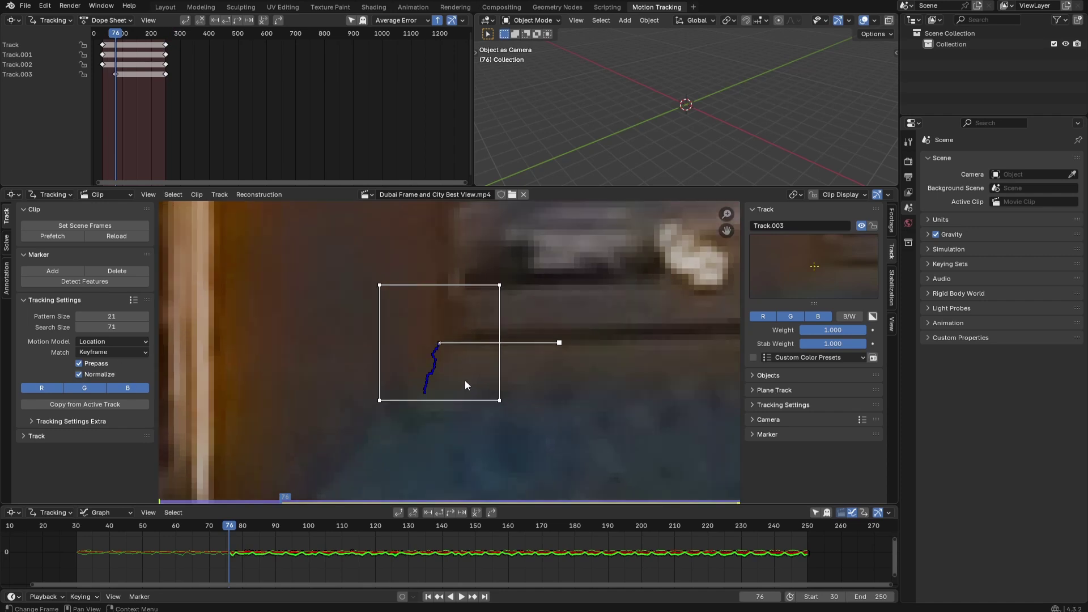
scroll(466, 378, "down", 1)
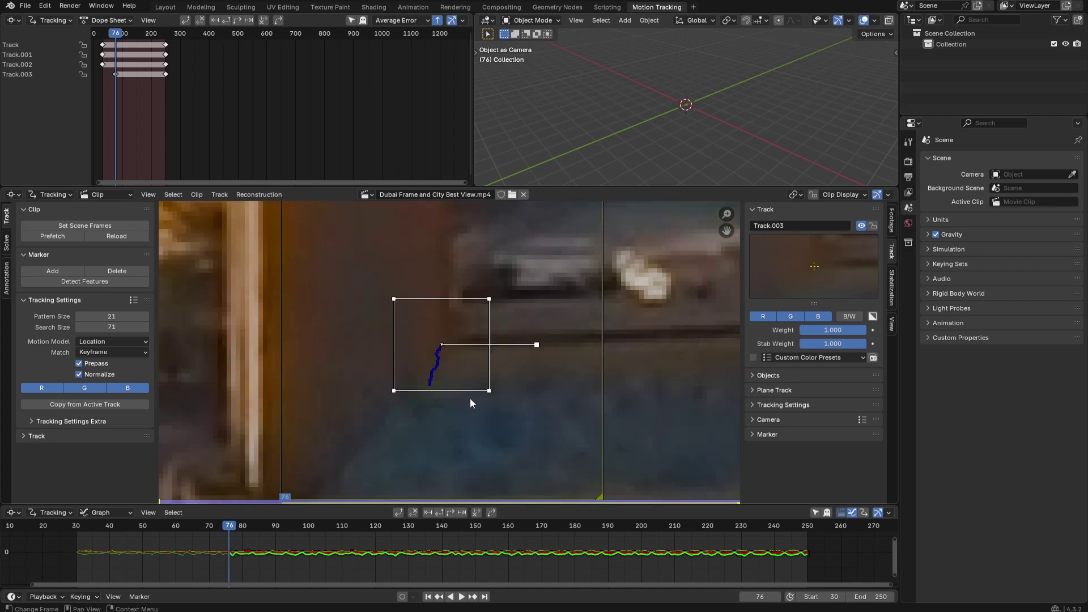
left_click(440, 512)
mouse_move(71, 529)
left_mouse_down()
mouse_move(580, 529)
mouse_move(74, 542)
mouse_move(249, 529)
left_mouse_up()
- Place a marker on the walkway just outside the golden frame's lower-right corner at frame 82 and track it across frames 30 to 250
scroll(466, 388, "down", 3)
scroll(466, 388, "down", 2)
middle_click_drag(543, 402, 452, 381)
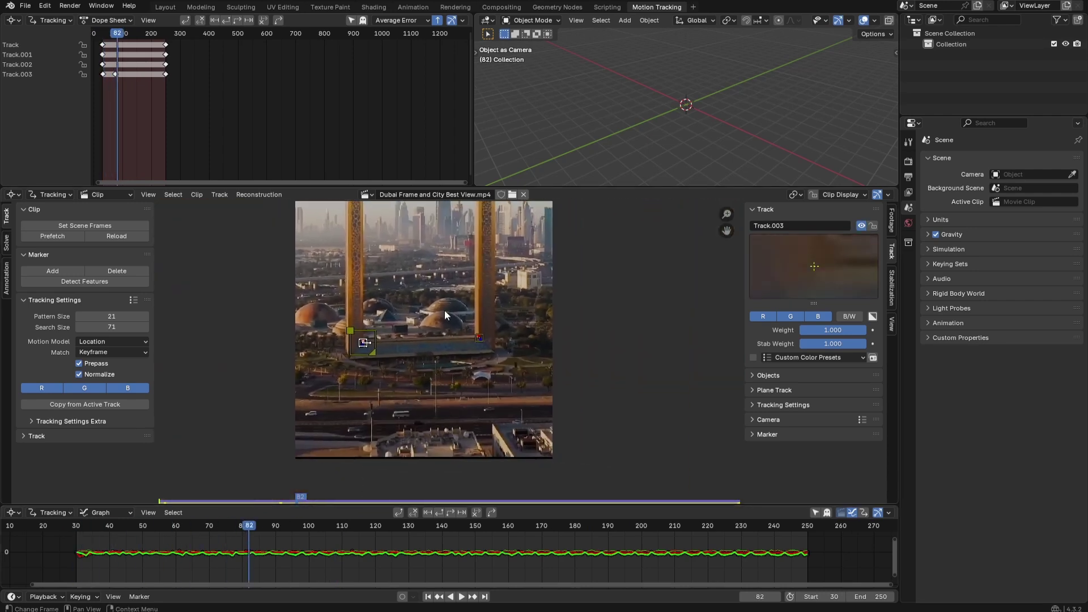
middle_click_drag(444, 311, 465, 405)
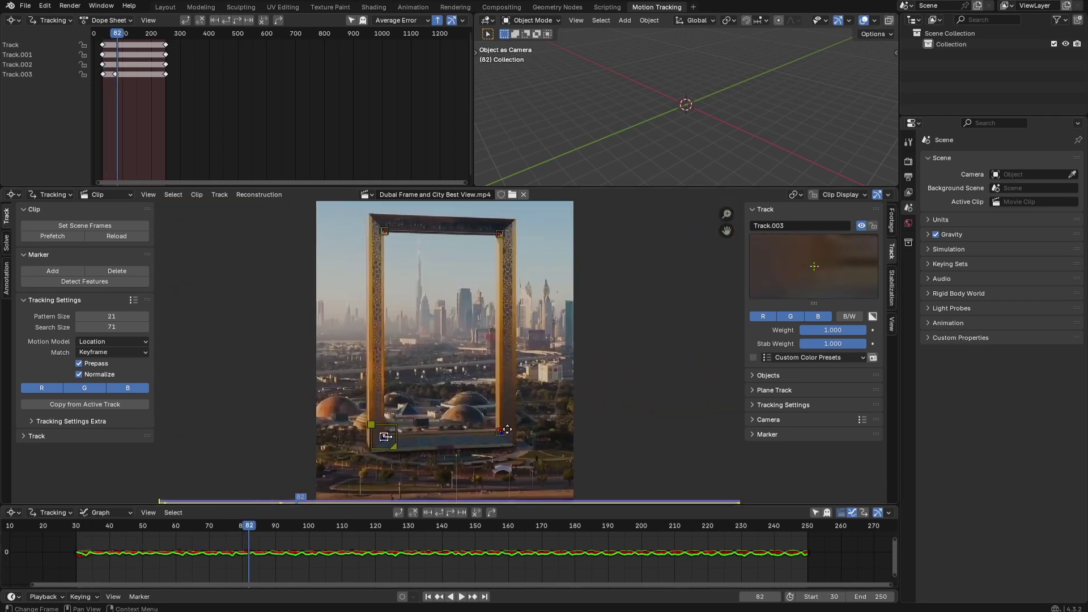
scroll(508, 404, "up", 3)
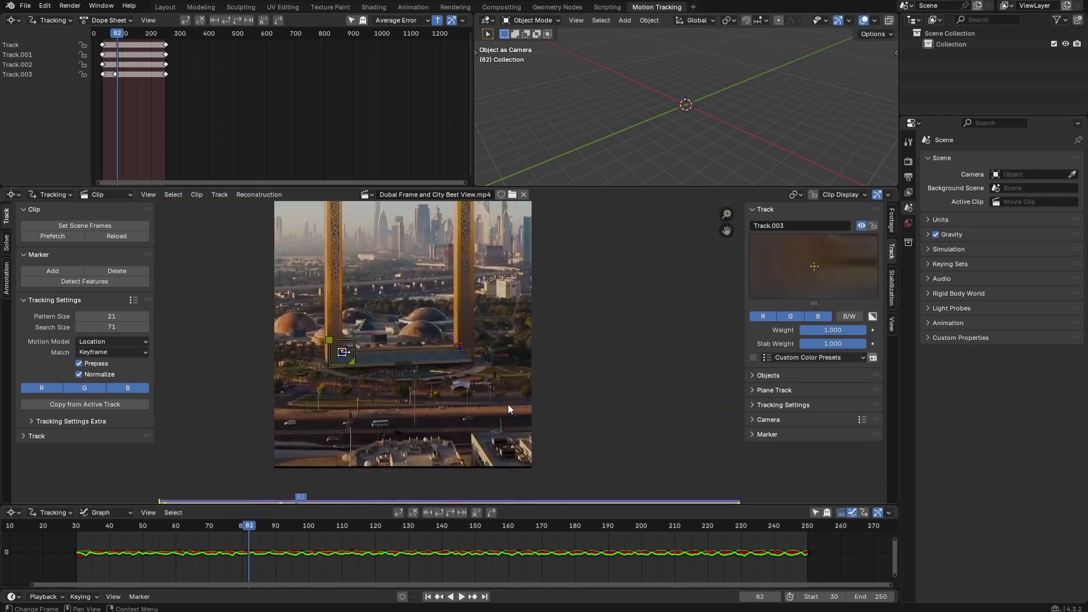
middle_click_drag(515, 413, 486, 367)
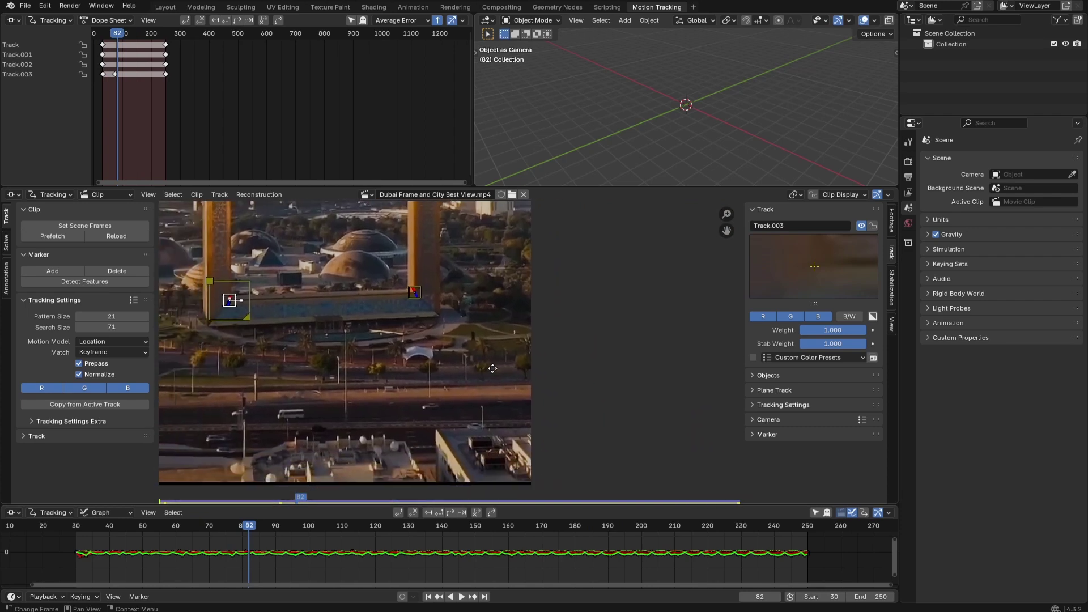
scroll(483, 348, "up", 2)
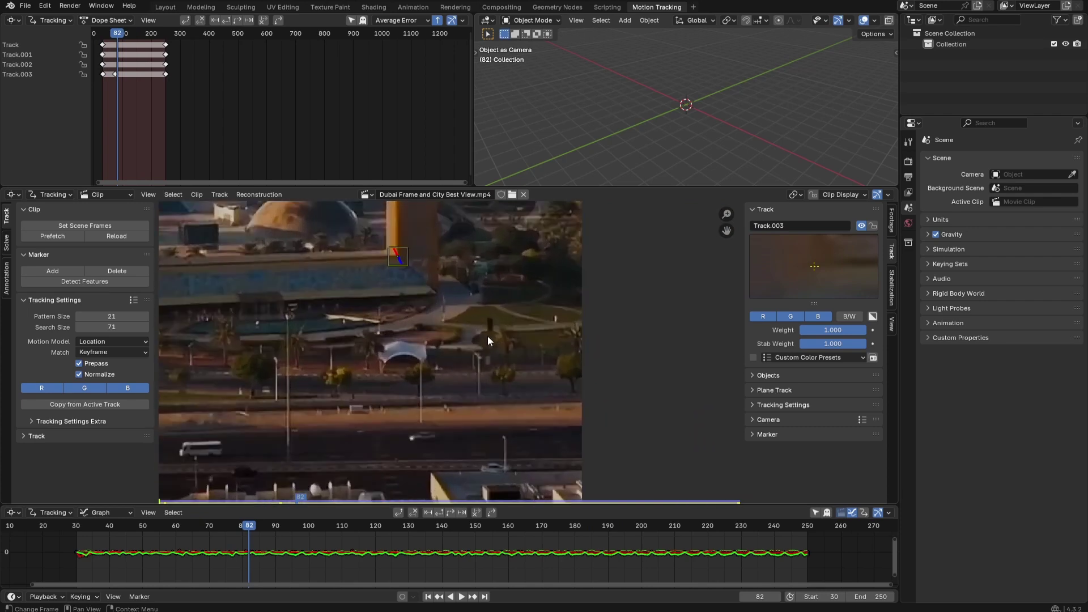
scroll(461, 322, "up", 4)
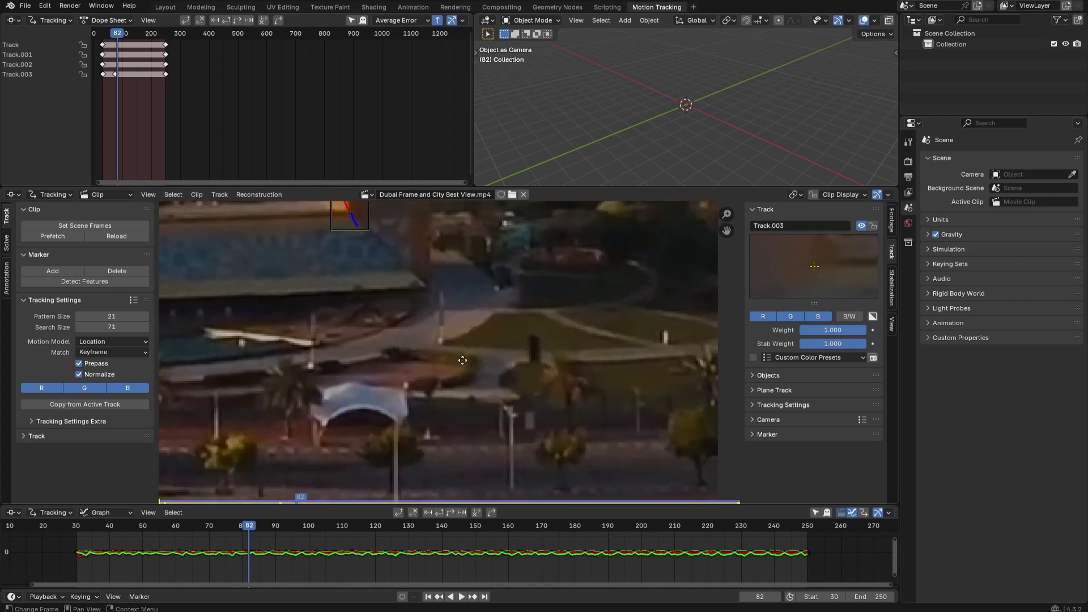
left_click(441, 342, "ctrl")
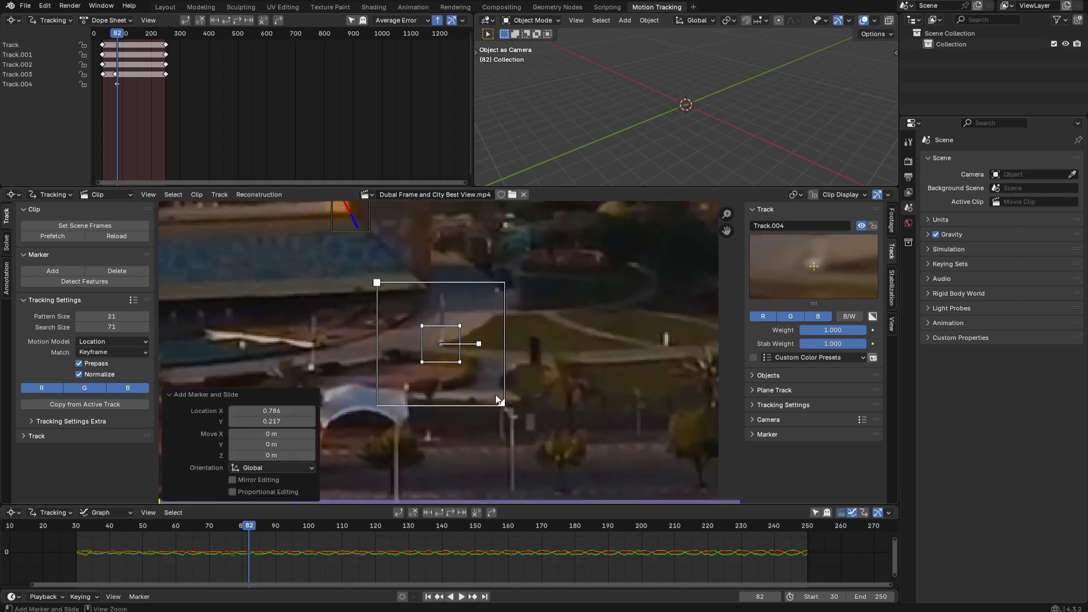
key("ctrl+t")
mouse_move(807, 560)
left_mouse_down()
mouse_move(138, 560)
mouse_move(807, 560)
left_mouse_up()
- Place a marker on the small white spot below the golden frame's base, track it backward to frame 30, and return to frame 250
scroll(651, 315, "down", 3)
scroll(550, 387, "up", 3)
middle_click_drag(549, 386, 548, 278)
left_click(506, 357, "ctrl")
left_click(440, 513)
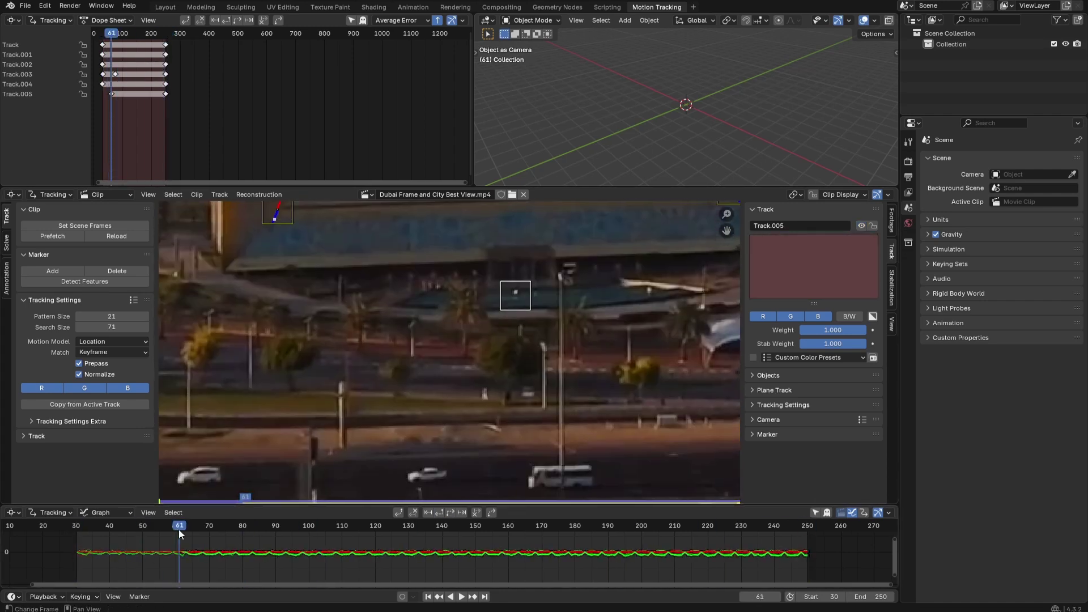
left_click_drag(566, 528, 807, 530)
- Place a marker beside the dark pyramid behind the golden frame at frame 250 and track it backward to frame 30
scroll(680, 255, "up", 2)
middle_click_drag(680, 255, 567, 317)
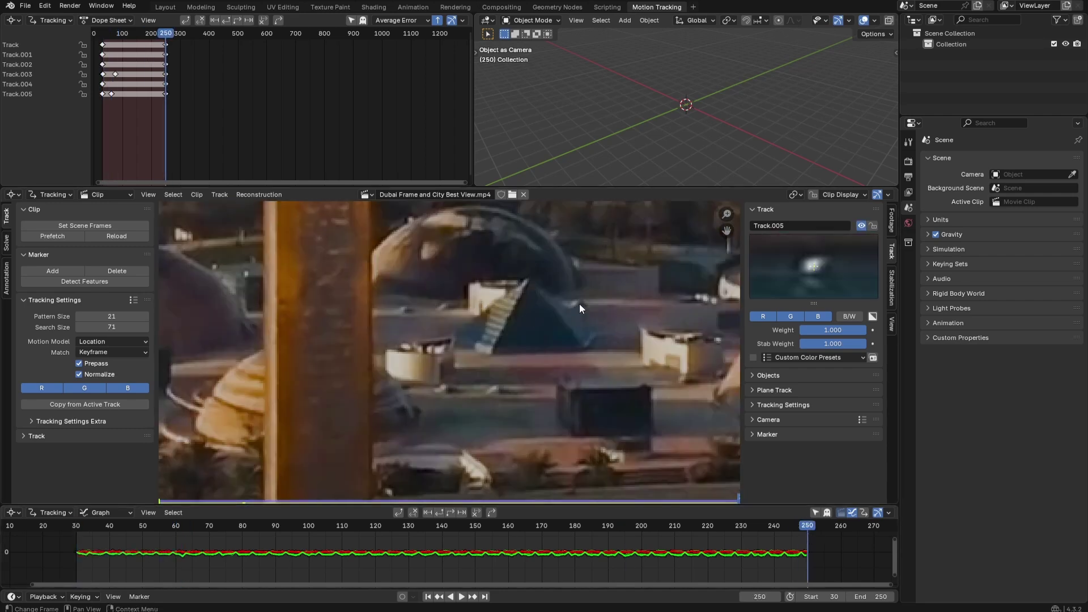
left_click(578, 303, "ctrl")
left_click(440, 513)
- Place another marker near the next dome, beyond the pyramid marker, and track it across frames 30 to 250
scroll(614, 359, "down", 2)
scroll(620, 334, "up", 3)
left_click(444, 295, "ctrl")
left_click(451, 513)
- Place a marker on the white building to the right of the golden frame at frame 250 and track it backward to frame 30
scroll(554, 247, "down", 3)
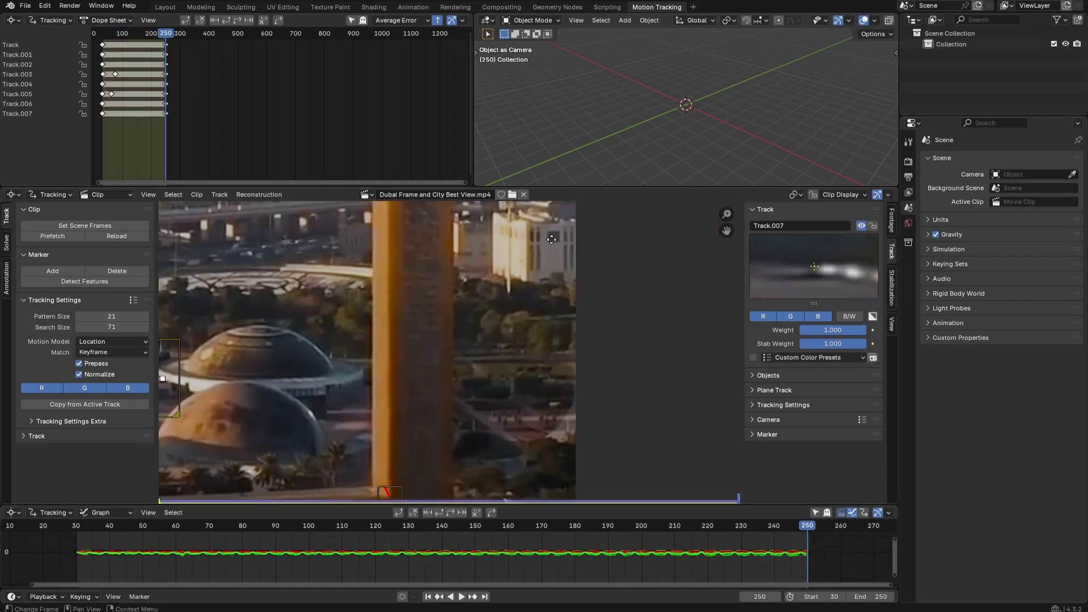
scroll(601, 272, "up", 3)
left_click(607, 285, "ctrl")
left_click(440, 513)
- Place a marker on the ground left of the golden frame's base at frame 250 and track it backward to frame 30
scroll(566, 318, "down", 5)
scroll(214, 414, "up", 4)
middle_click_drag(214, 414, 409, 361)
left_click(807, 530)
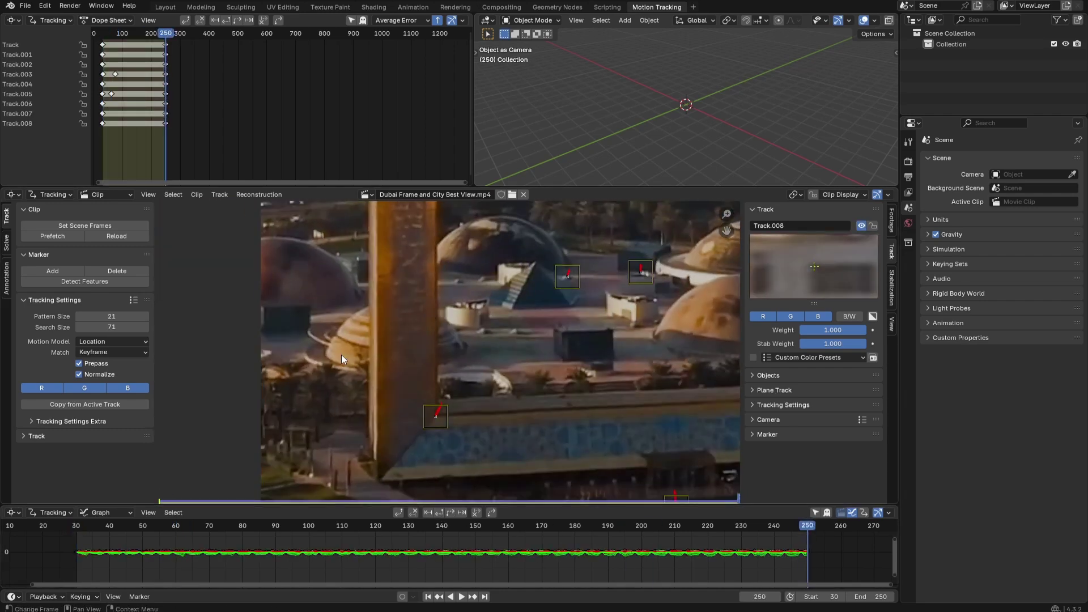
scroll(345, 362, "down", 2)
left_click(345, 370, "ctrl")
left_click(441, 513)
scroll(385, 263, "up", 6)
left_click(440, 513)
scroll(387, 374, "down", 11)
middle_click_drag(440, 401, 413, 474)
left_click(629, 272)
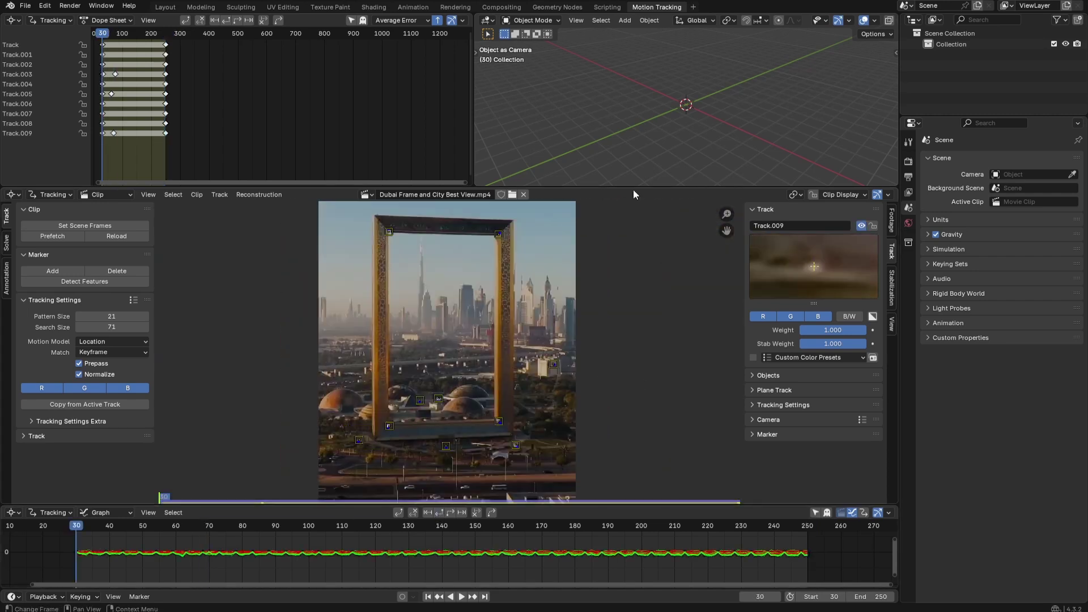
- Configure the camera solve to refine Focal Length and Optical Center, with Keyframe A at 30 and Keyframe B at 250
left_click(6, 243)
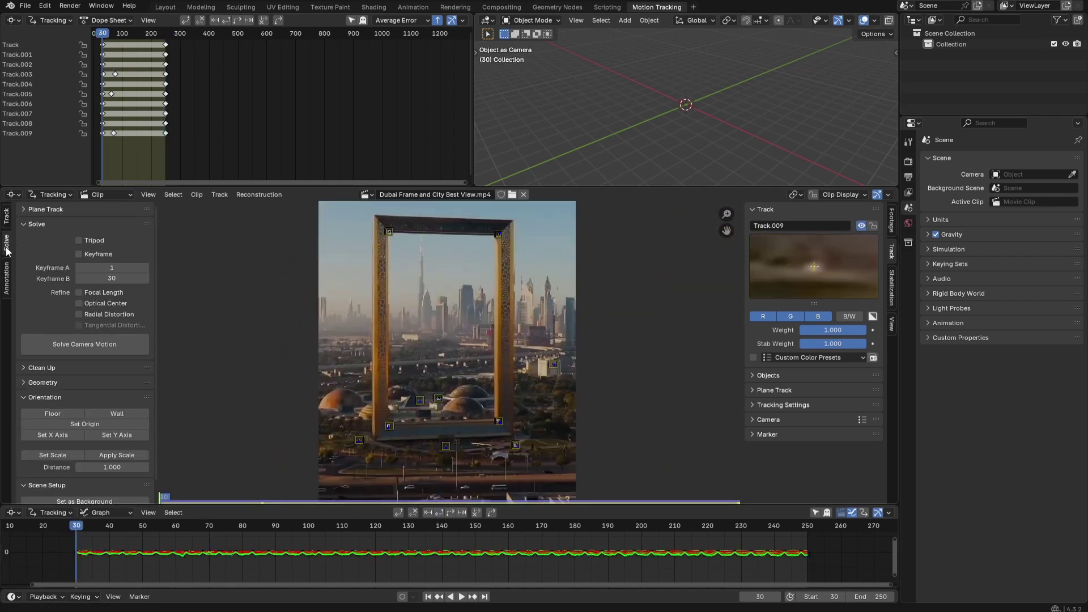
left_click(80, 303)
left_click(112, 269)
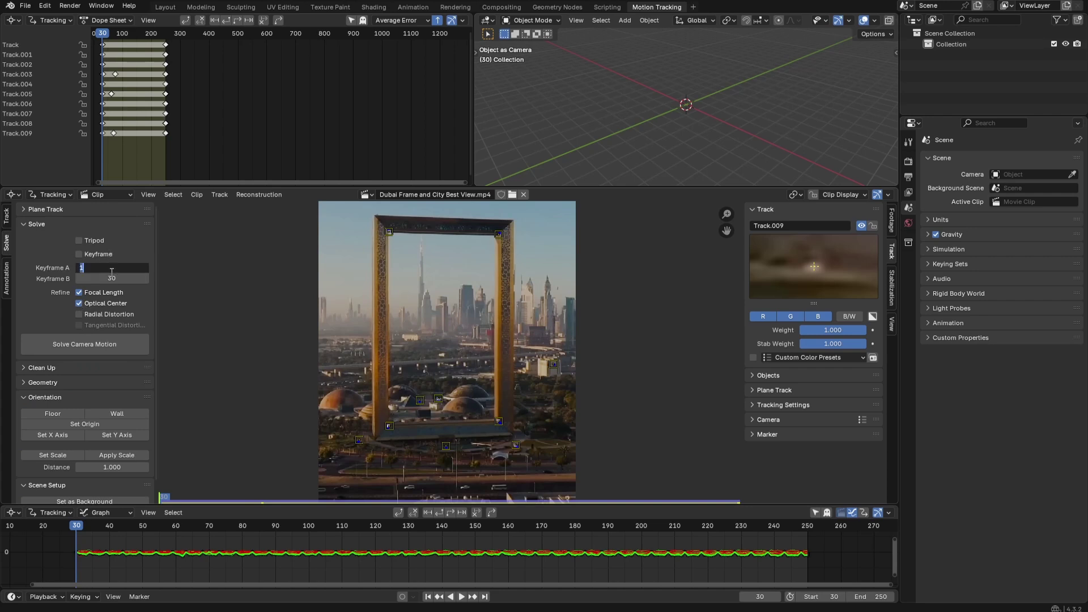
type("30")
key("Return")
left_click(112, 279)
type("250")
key("Return")
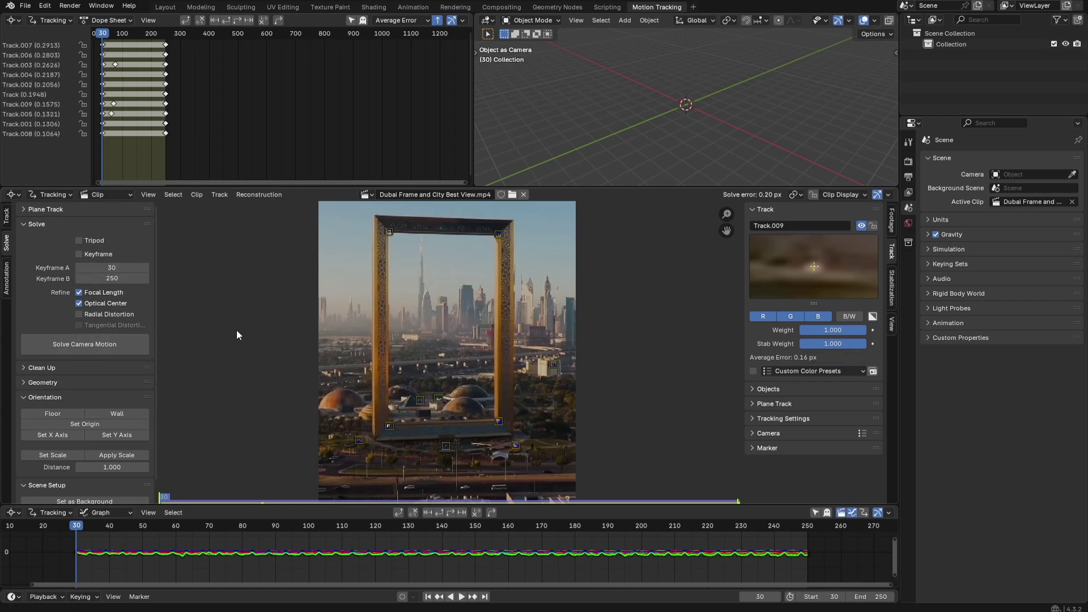
- Solve the camera motion with all tracks selected and set up the tracking scene
key("a")
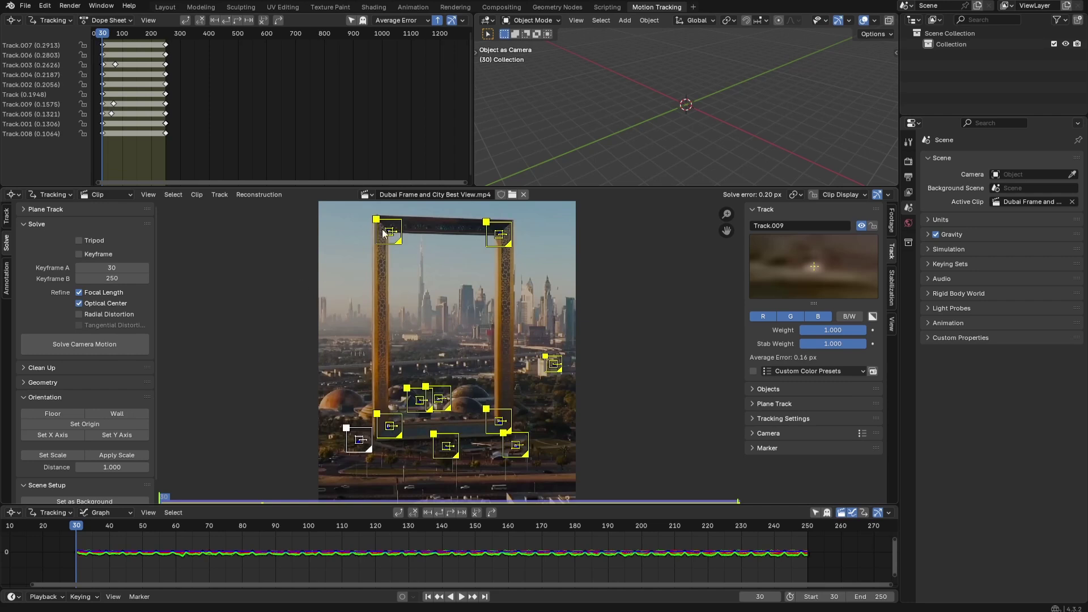
left_click(119, 346)
scroll(62, 369, "down", 1)
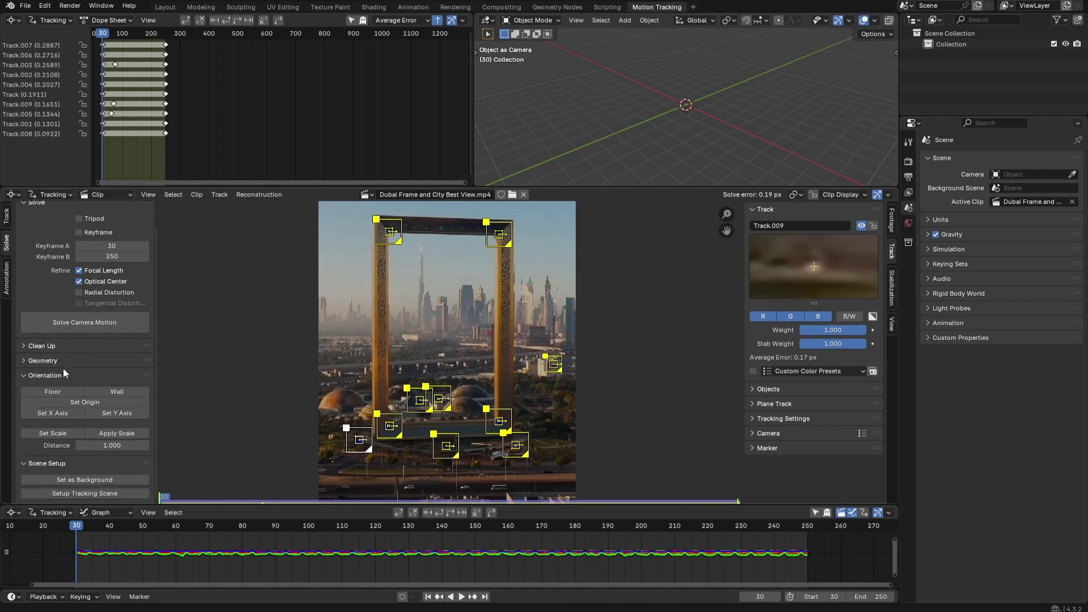
left_click(69, 492)
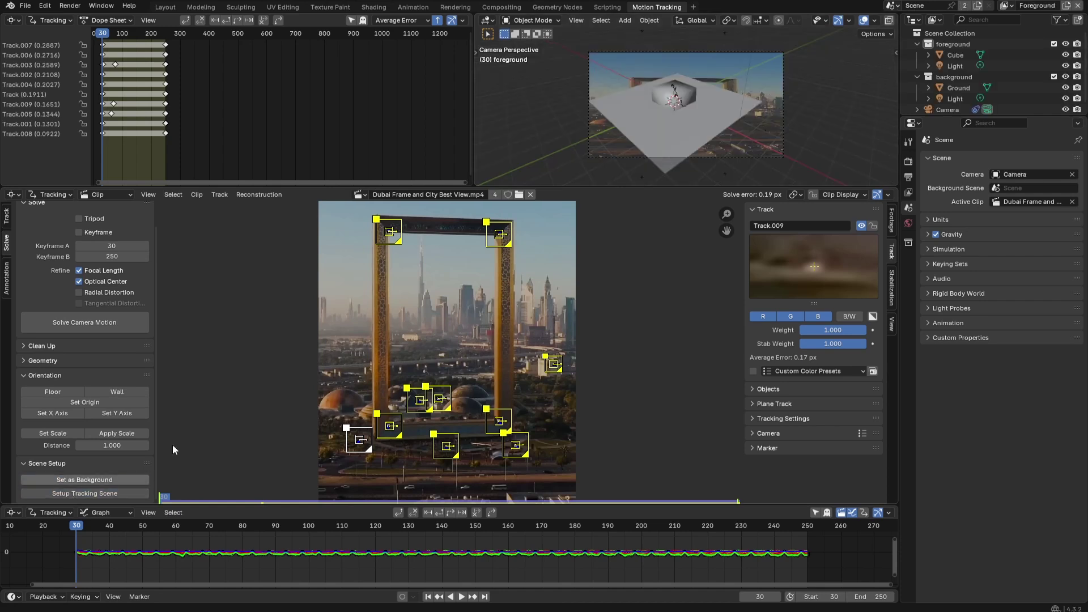
- Set the render resolution to 720 × 1280 px to match the portrait footage
left_click(908, 177)
left_click(1031, 175)
type("720")
key("Return")
left_click(1033, 185)
type("1280")
key("Return")
scroll(717, 120, "up", 1)
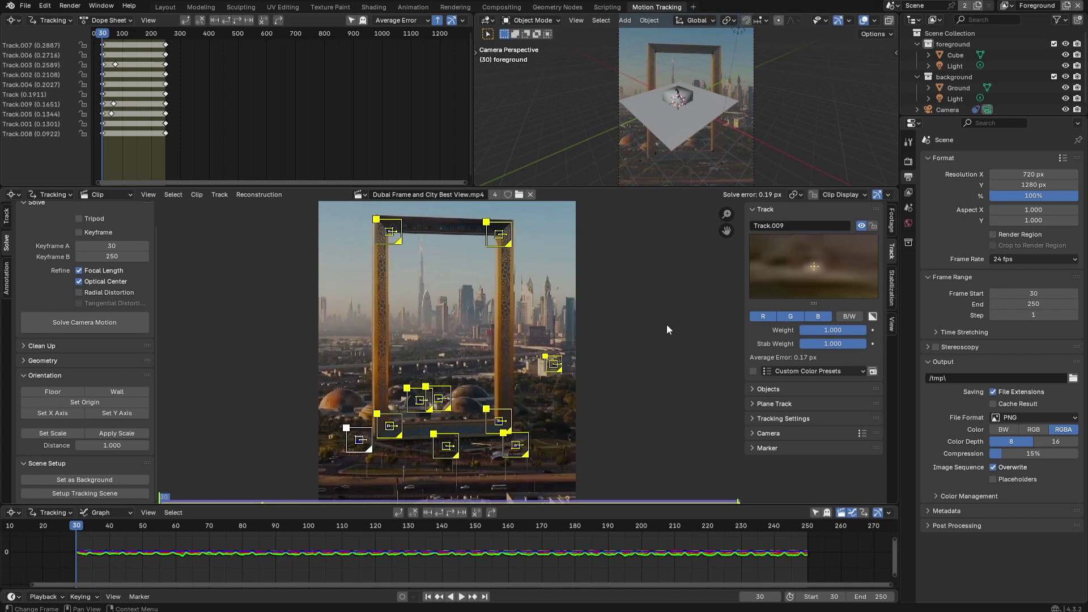
- Define the floor from the left, right and pyramid-side ground markers, and set the origin at the marker below the golden frame's base
left_click(650, 325)
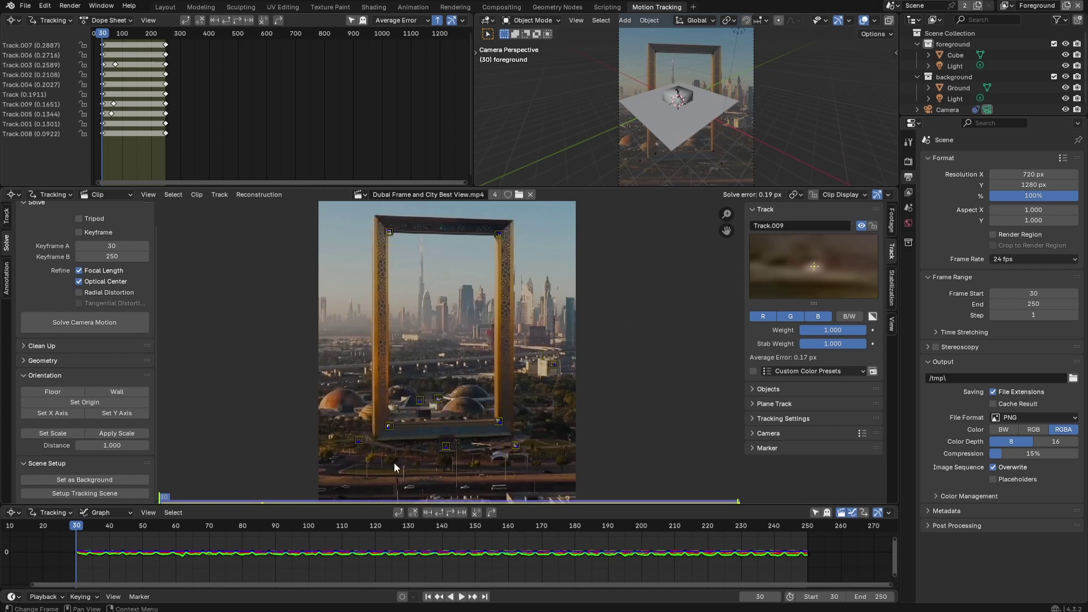
scroll(446, 450, "up", 1)
middle_click_drag(445, 446, 442, 372)
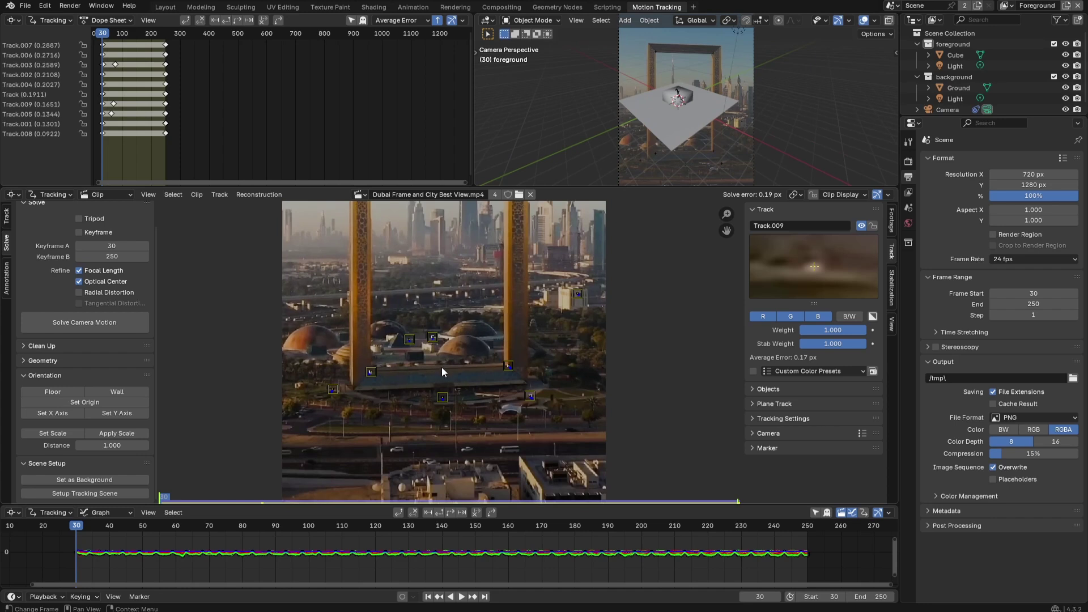
middle_click_drag(421, 355, 414, 373)
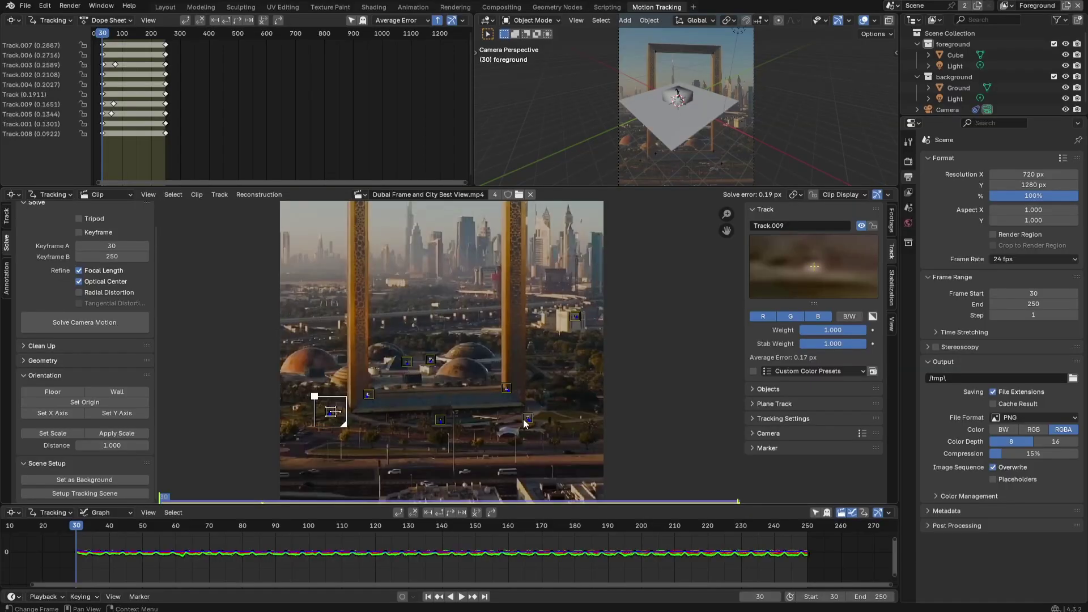
left_click(525, 418, "shift")
left_click(407, 361, "shift")
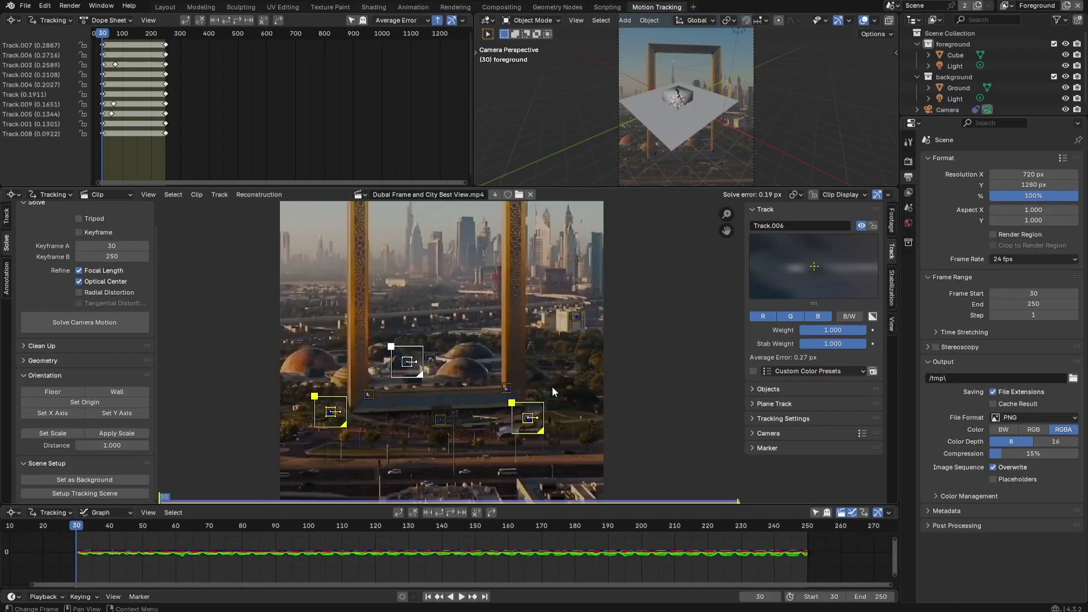
left_click(60, 393)
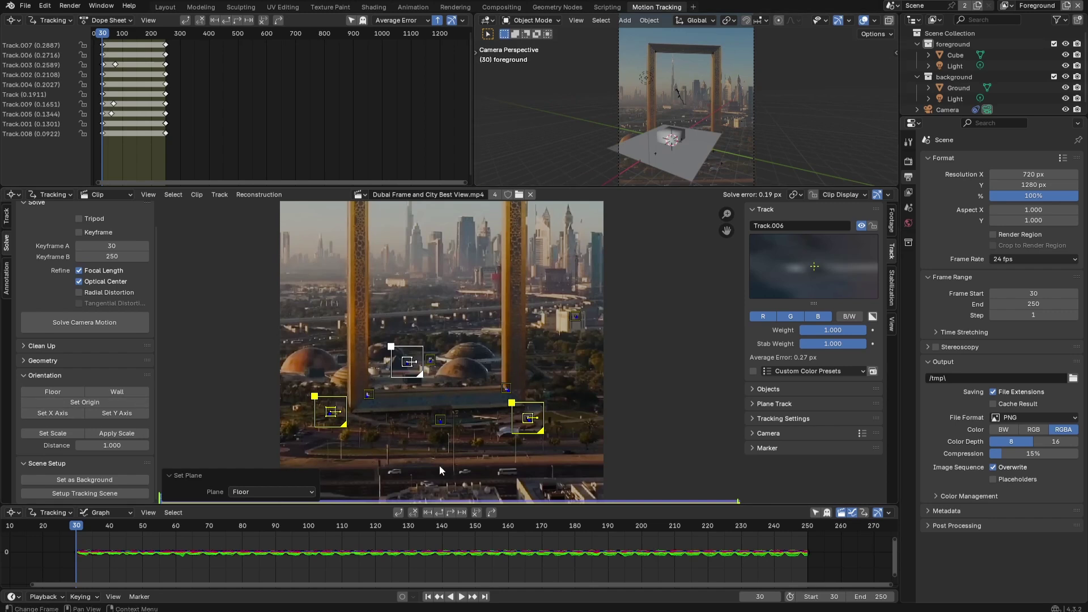
left_click(439, 424)
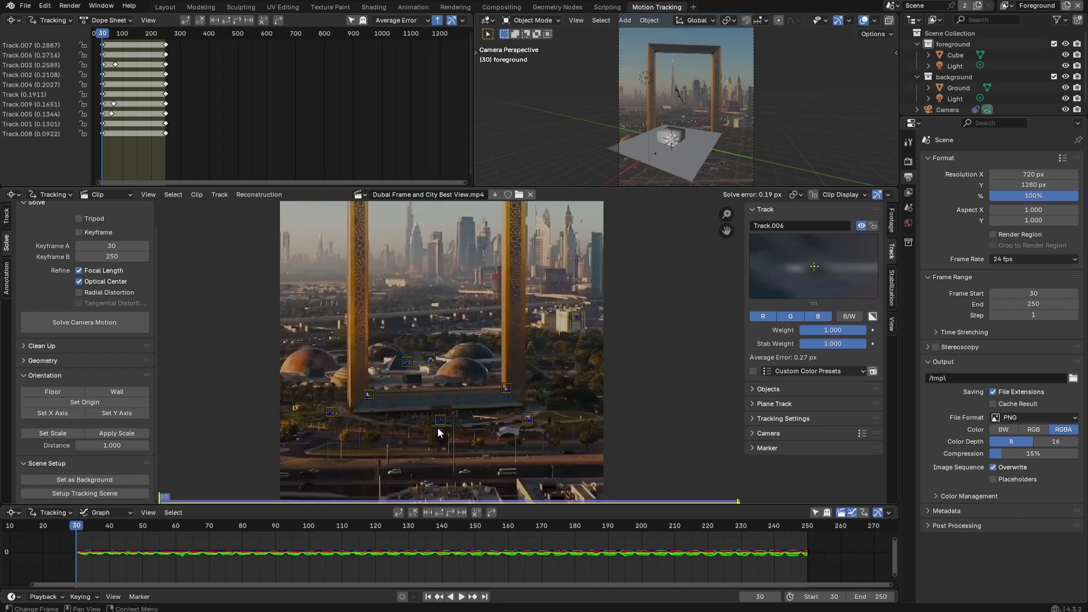
left_click(91, 404)
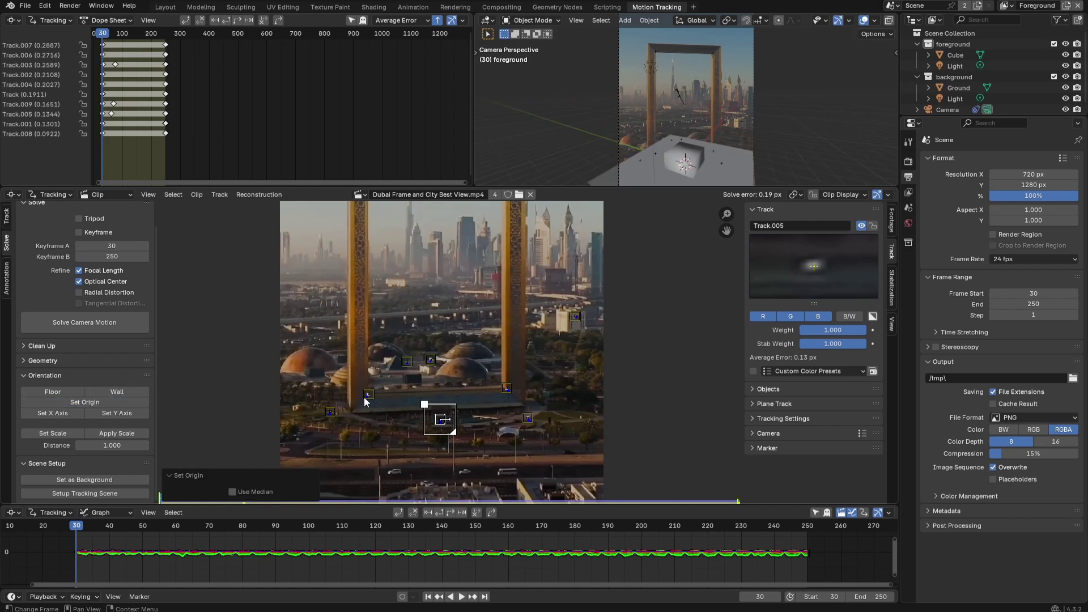
- Set the X axis from the left ground marker and the Y axis from the marker near the domes, and scrub to check the alignment
left_click(328, 408)
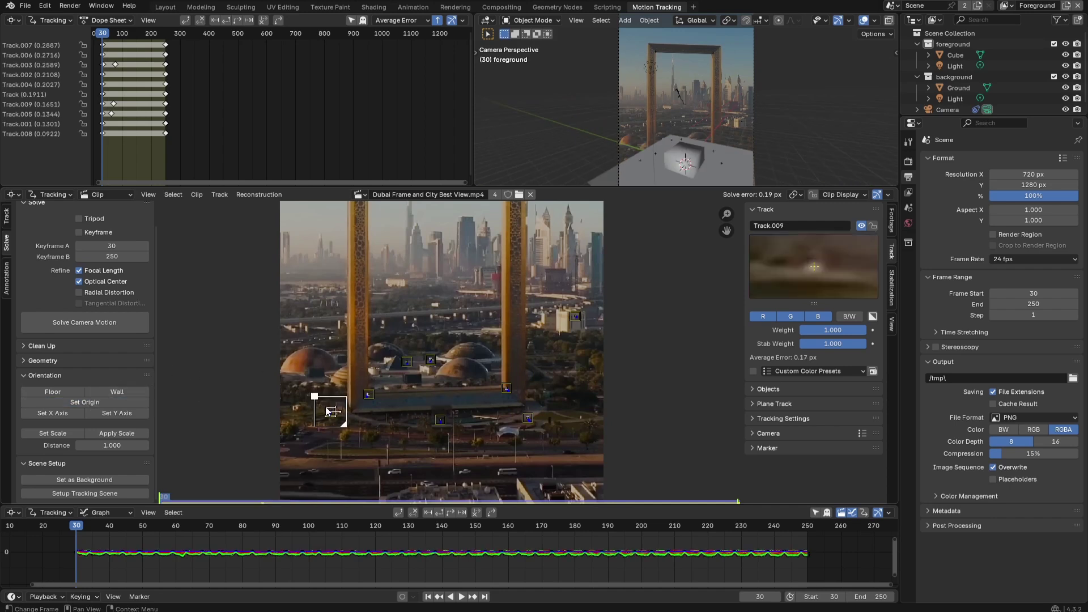
left_click(59, 413)
left_click(430, 360)
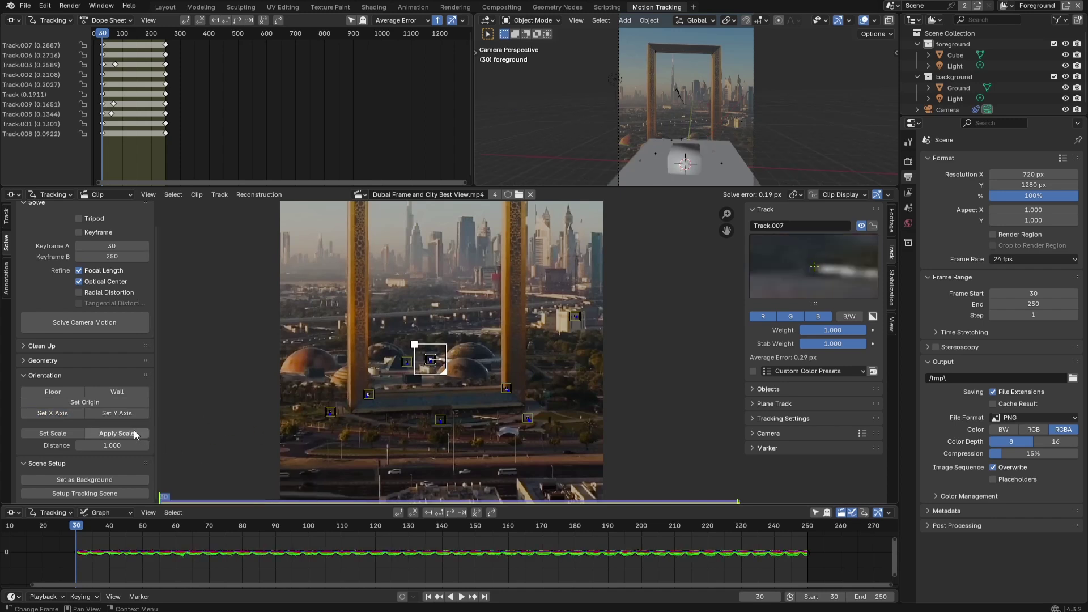
left_click(128, 417)
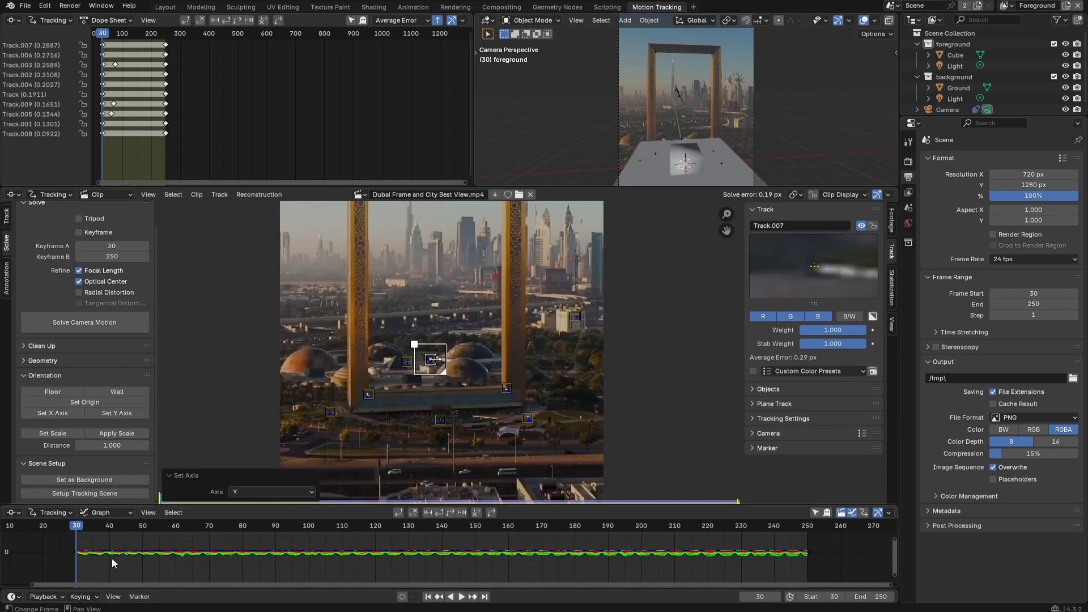
left_click_drag(84, 528, 658, 541)
left_click_drag(575, 545, 77, 532)
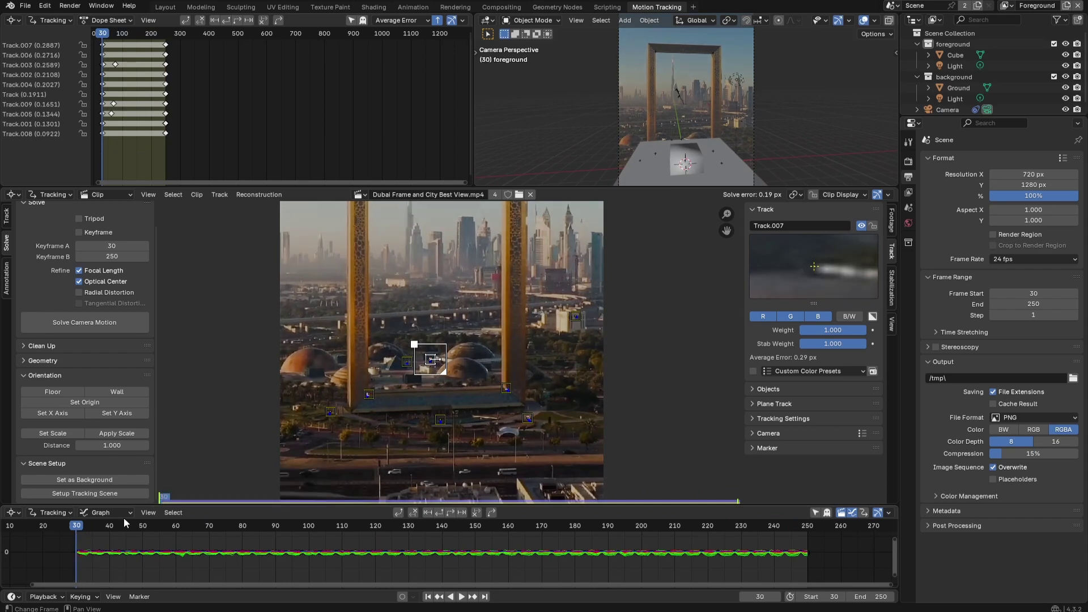
- Switch to the Layout workspace and split the 3D viewport vertically into two side-by-side views
left_click(161, 7)
left_click_drag(896, 16, 513, 31)
left_click(490, 31)
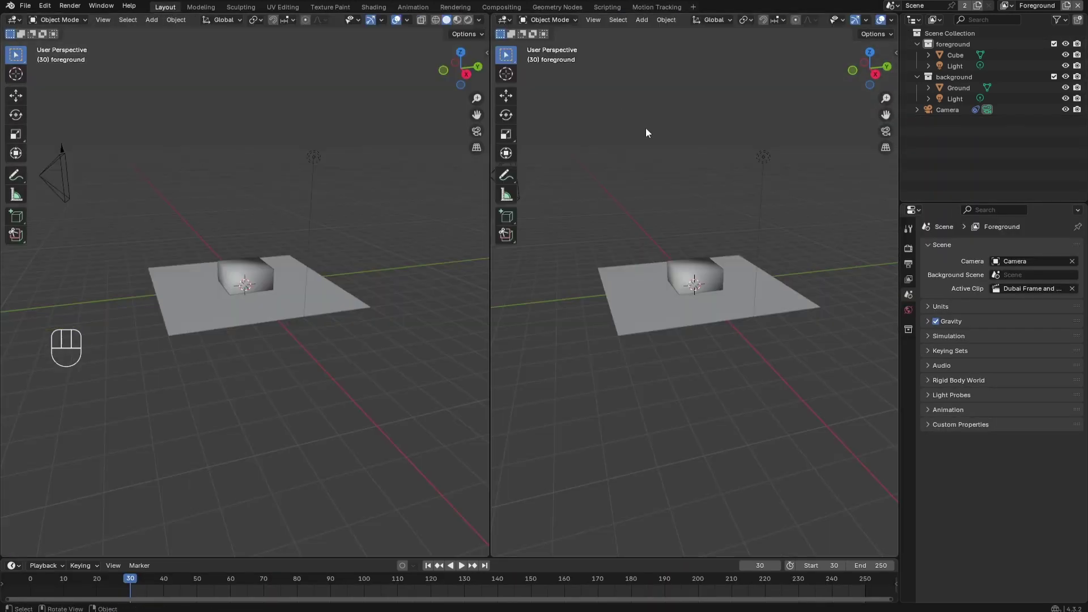
- Show the camera view in the second viewport and play the animation to check the tracked scene against the footage
key("KP_0")
scroll(611, 284, "up", 2)
key("space")
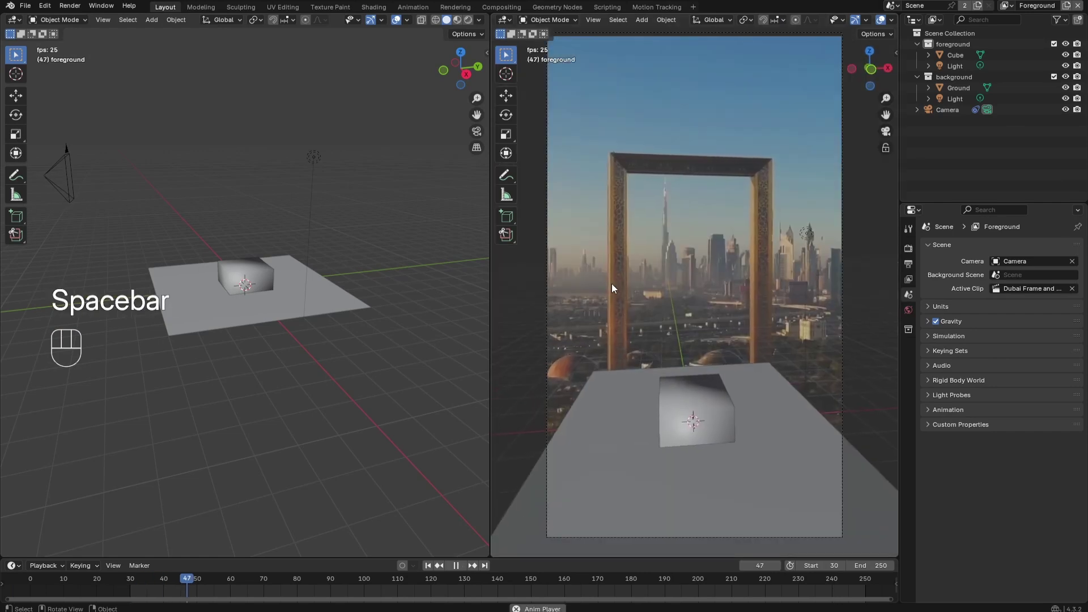
key("Escape")
- Delete the default cube, ground plane and lights from the foreground and background collections
left_click(245, 277)
left_click(258, 311, "shift")
key("x")
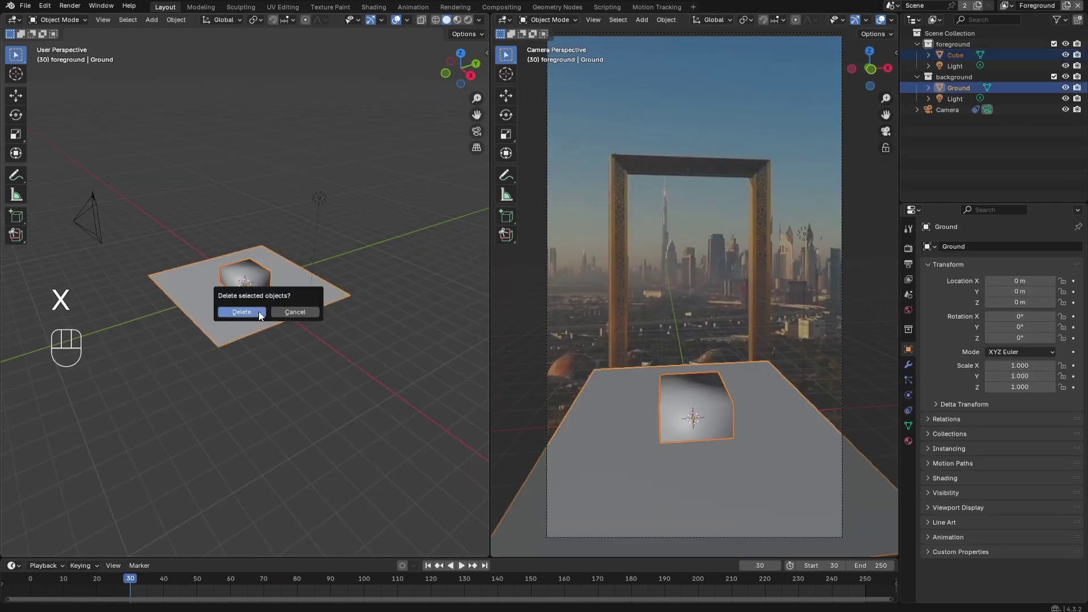
left_click(259, 312)
- Add a mesh plane at the world origin and rotate it 90° about X so that it stands upright
key("shift+a")
mouse_move(264, 274)
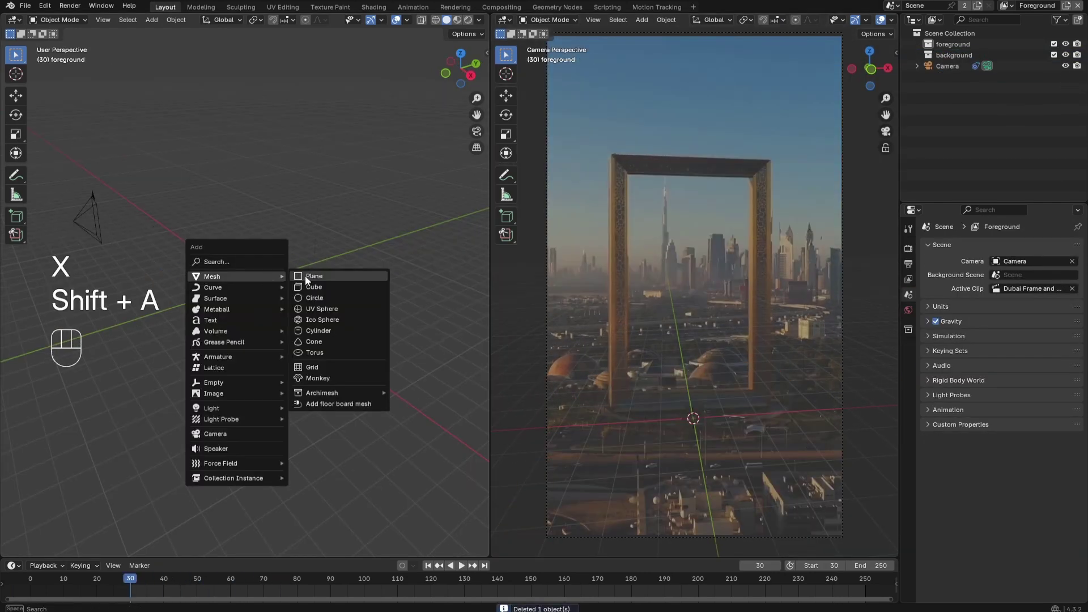
left_click(305, 275)
key("r")
key("x")
key("KP_9")
key("KP_0")
key("KP_Enter")
- Scale the upright plane to about 1.794 × 2.904 and raise it to about Z 3.92 m inside the golden frame
key("s")
left_click(254, 283)
key("s")
key("z")
left_click(299, 387)
key("s")
left_click(280, 371)
key("g")
key("z")
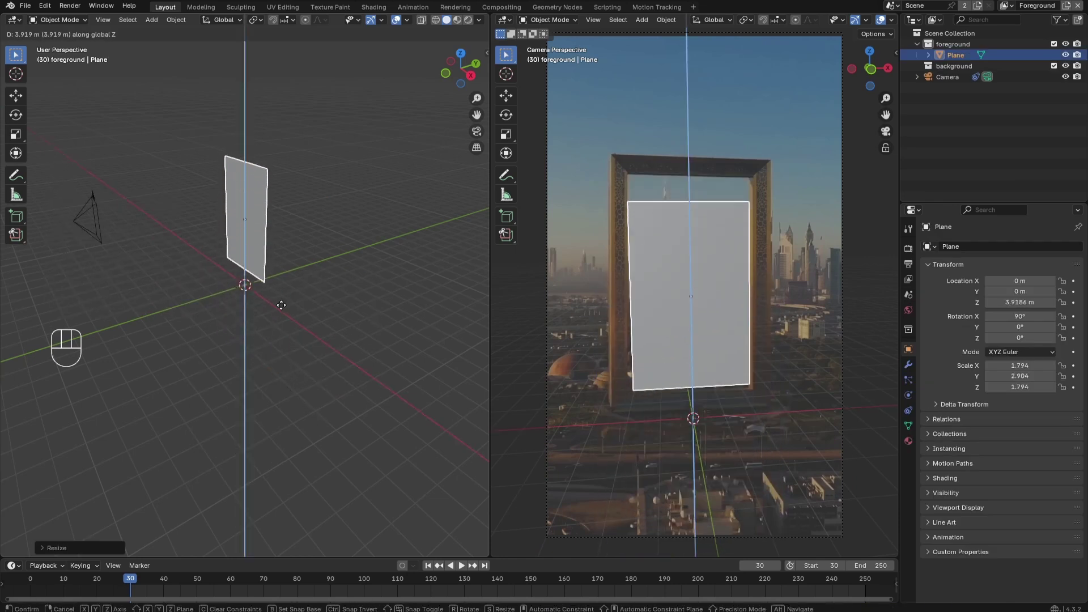
left_click(282, 304)
- Rotate the camera by about -1.5° in front view to align the plane with the frame's posts
left_click(95, 227)
key("KP_1")
key("r")
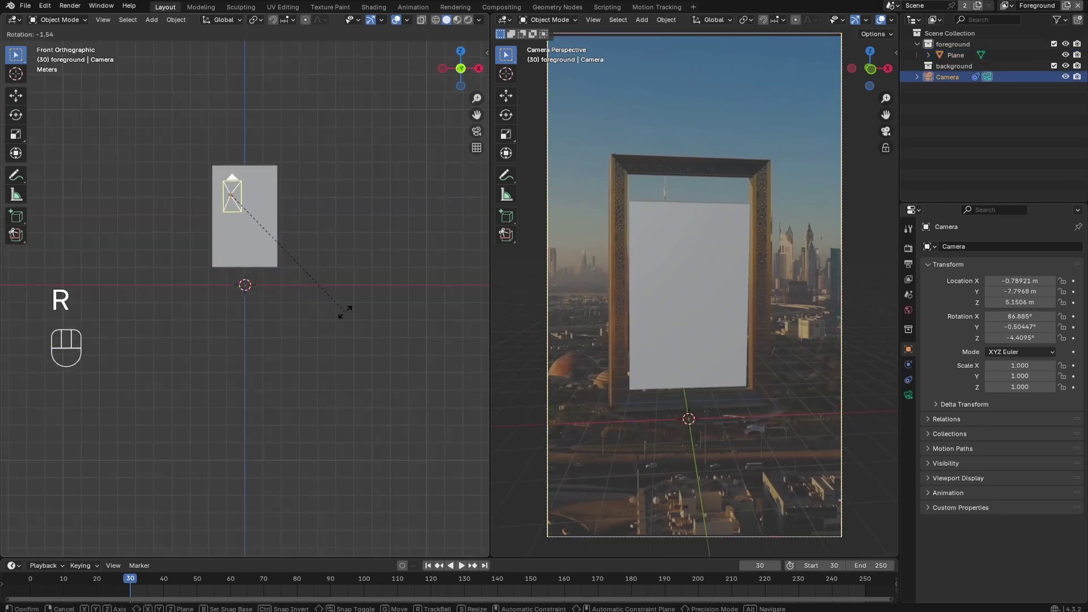
left_click(345, 312)
middle_click_drag(333, 268, 333, 344)
- Refit the plane to the frame's opening by scaling it to about 1.729 × 2.800 and raising it to Z 4.7954 m
left_click(266, 243)
key("g")
key("z")
left_click(314, 272)
key("s")
left_click(342, 312)
key("g")
key("z")
left_click(306, 384)
left_click(306, 384)
- Play and scrub the timeline to check how the plane follows the frame in the footage
key("space")
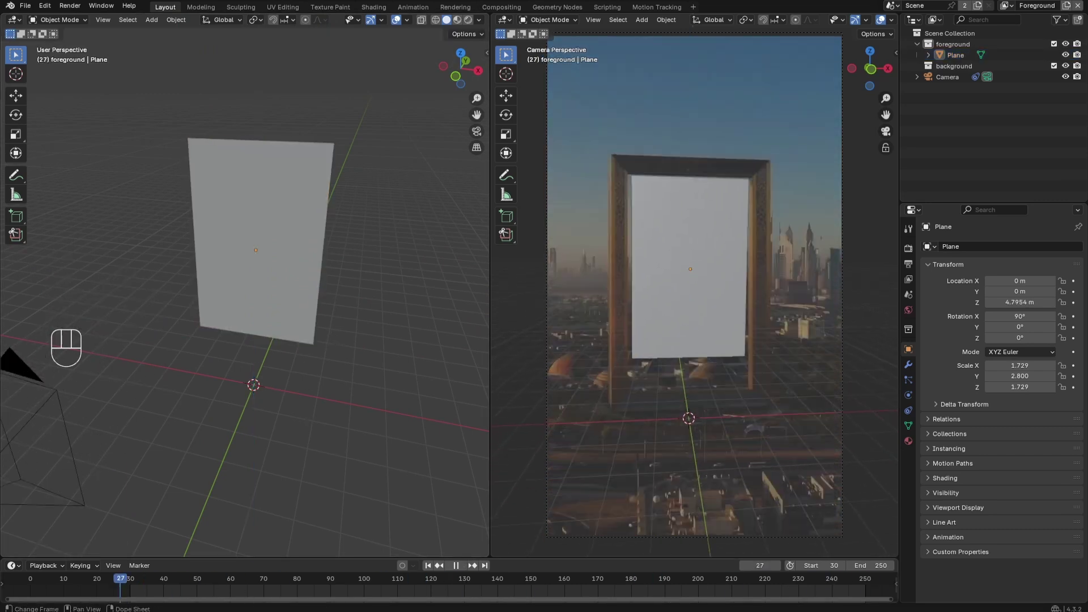
left_click_drag(120, 591, 160, 592)
middle_click_drag(209, 255, 285, 261)
mouse_move(285, 261)
middle_mouse_down("shift")
mouse_move(311, 253)
mouse_move(281, 270)
middle_mouse_up("shift")
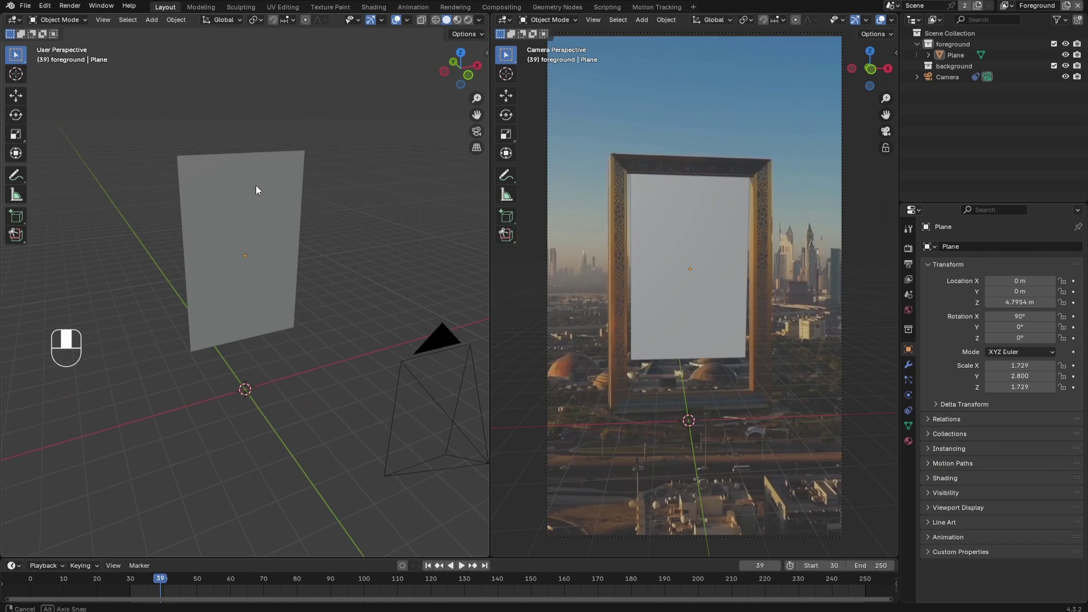
- Look up the spiral options for adding curves and check the Extra Curve Objects add-on in the preferences
key("shift+a")
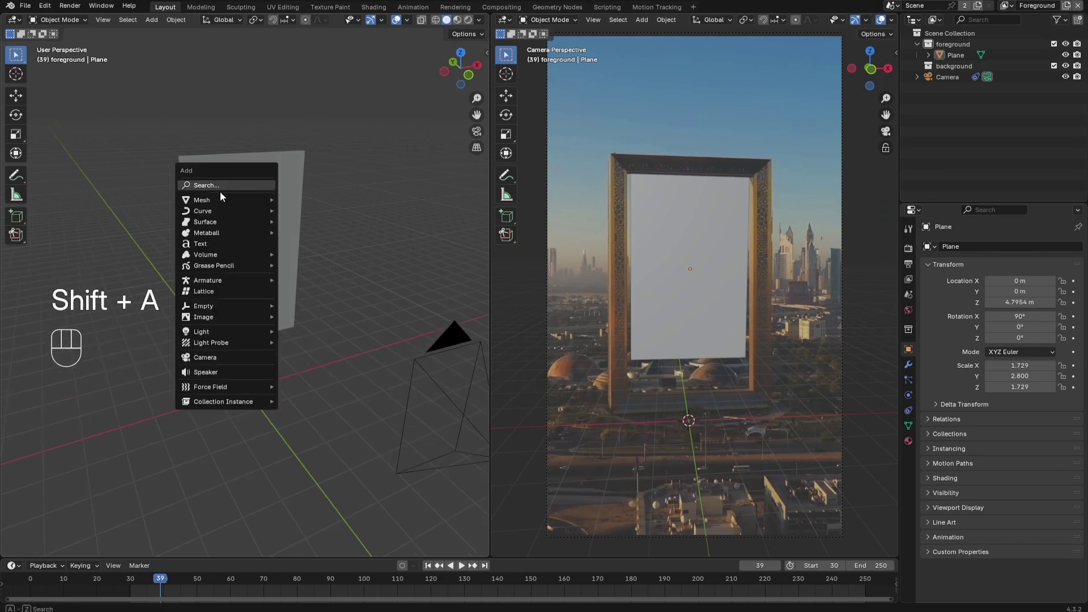
mouse_move(209, 200)
mouse_move(268, 211)
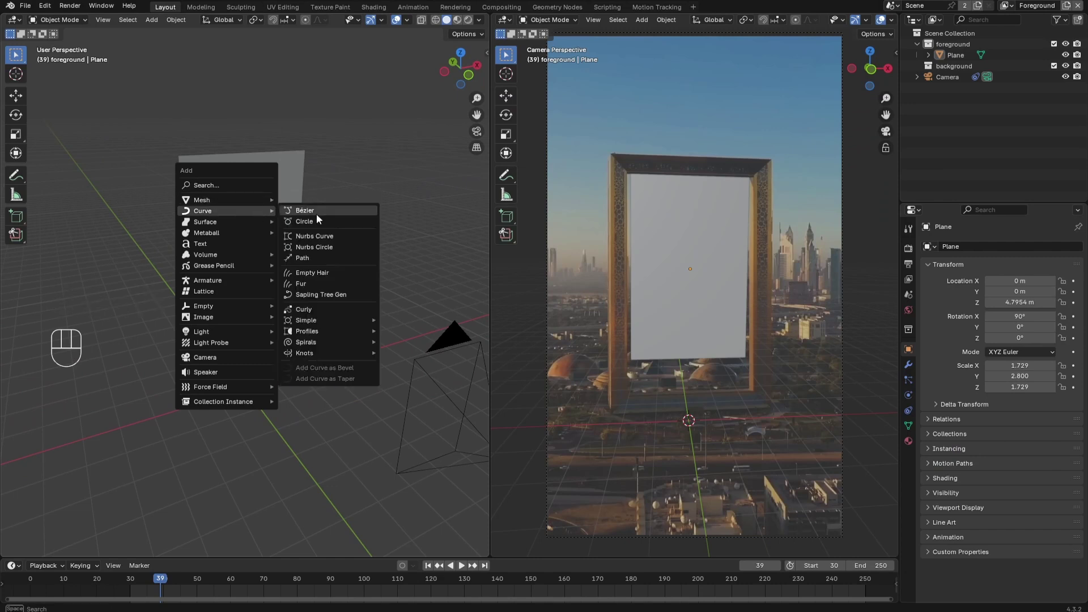
mouse_move(318, 343)
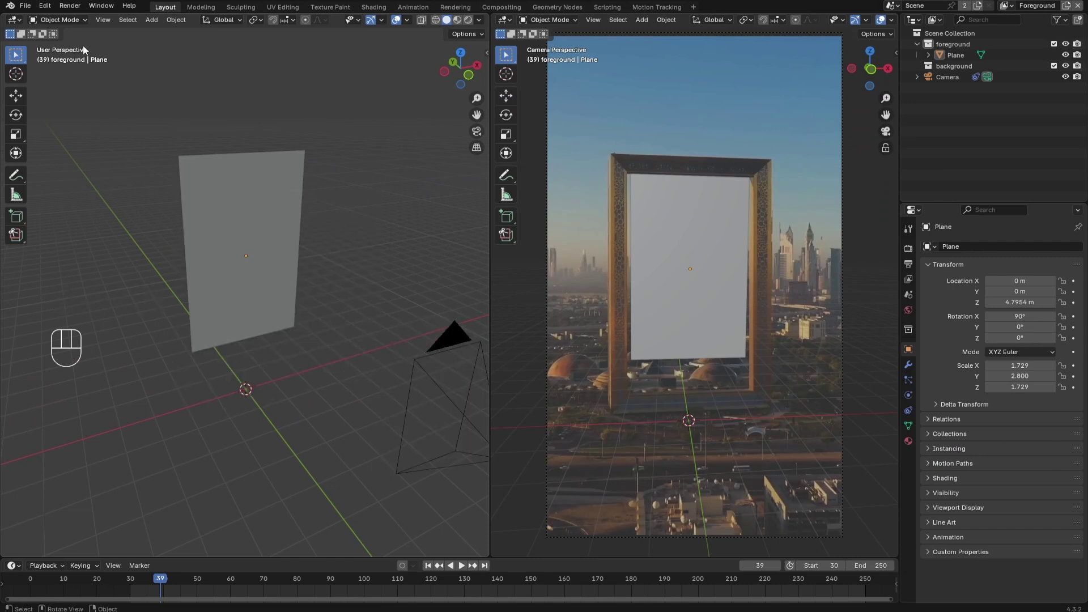
left_click(45, 6)
left_click(65, 146)
left_click(145, 24)
type("ex")
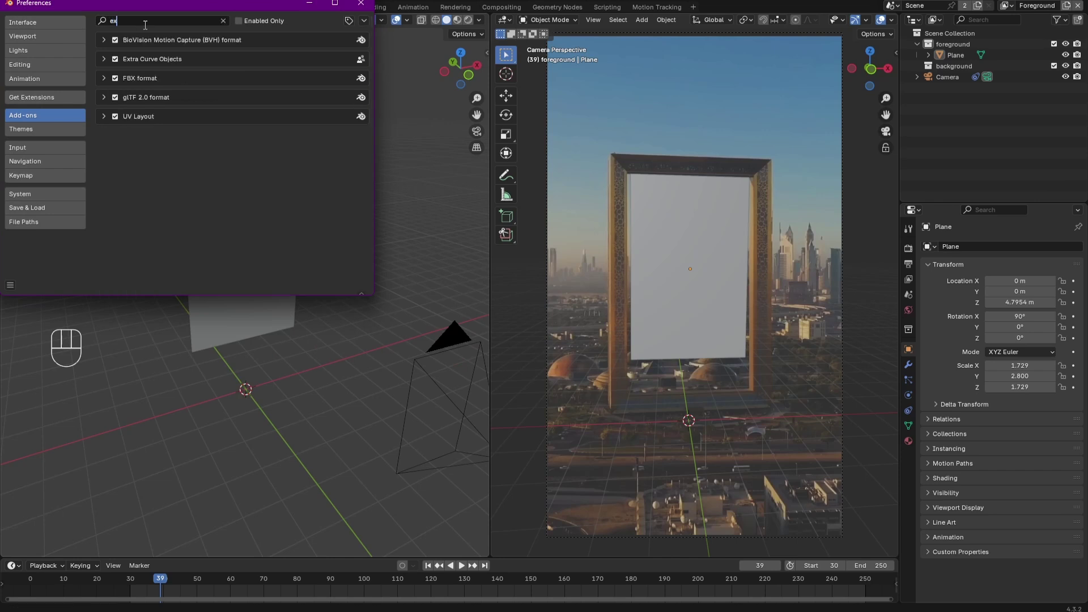
type("tr")
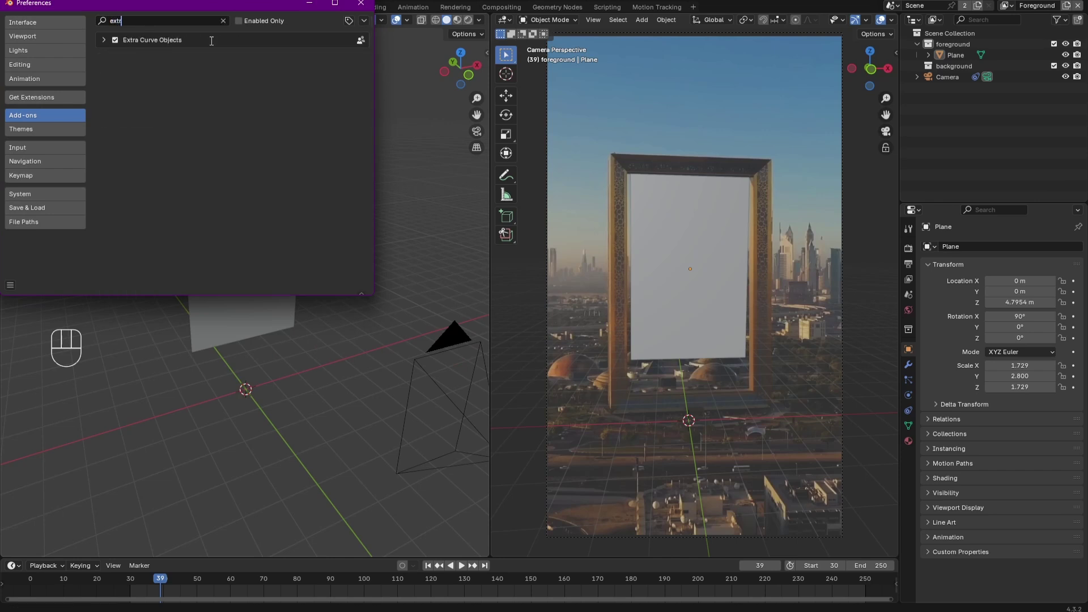
left_click(361, 4)
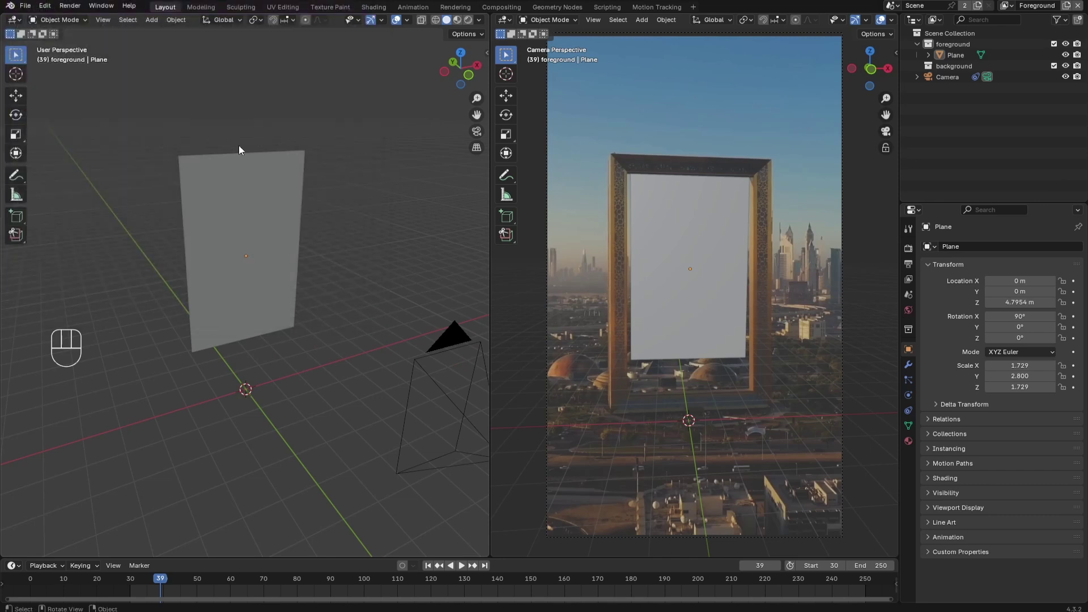
- Snap the 3D cursor to the middle of the plane's top edge
key("ctrl+z")
key("Tab")
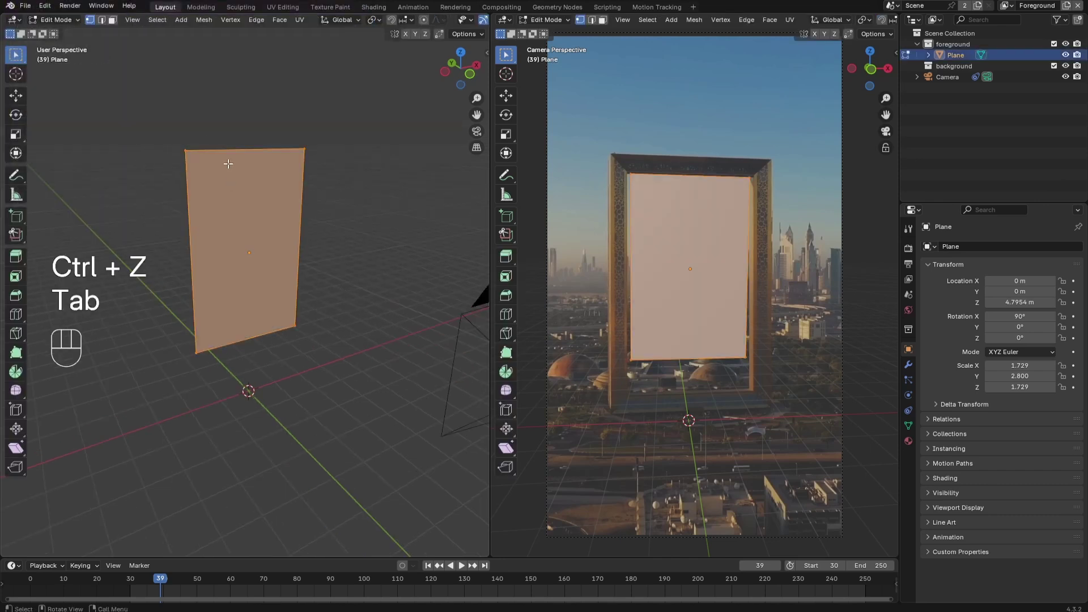
left_click_drag(133, 89, 385, 176)
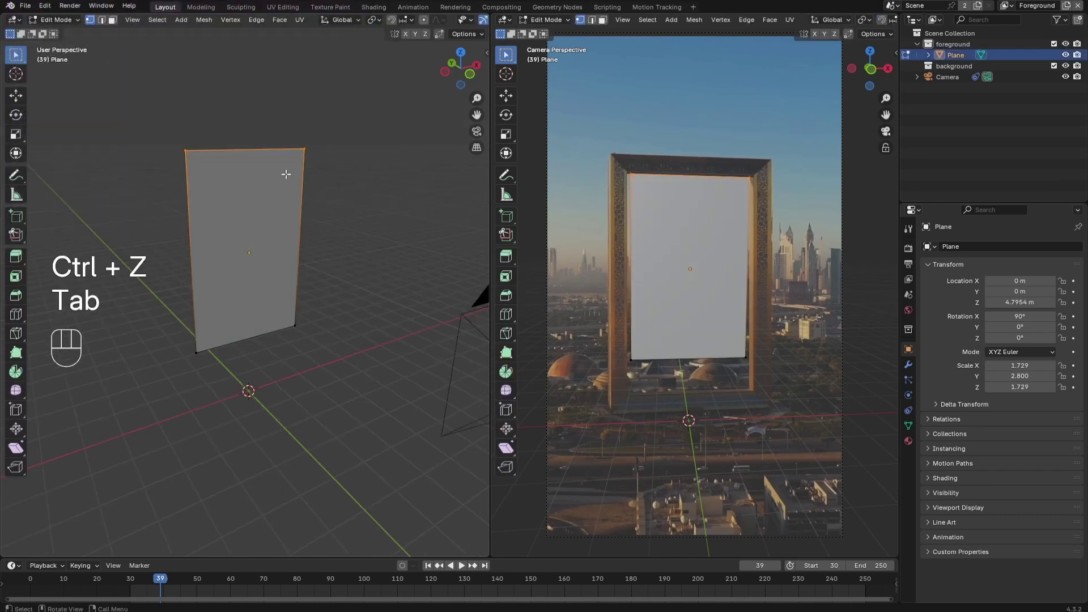
key("shift+s")
left_click(277, 258)
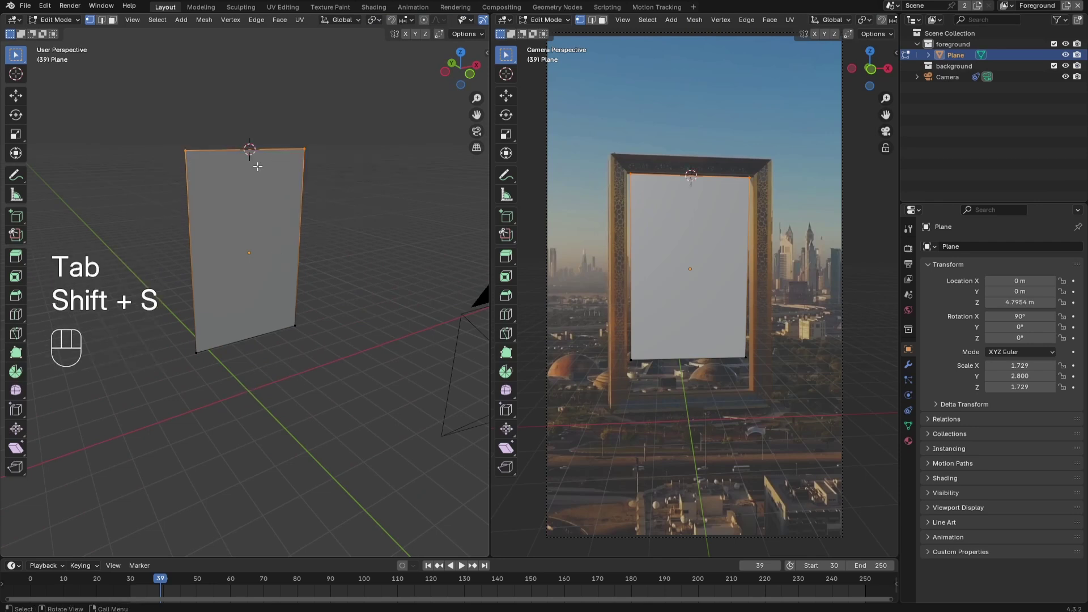
scroll(253, 176, "up", 1)
middle_click_drag(254, 176, 256, 214, "shift")
key("Tab")
- Add a spiral curve at the 3D cursor and turn it 90° so it stands perpendicular to the plane
key("shift+a")
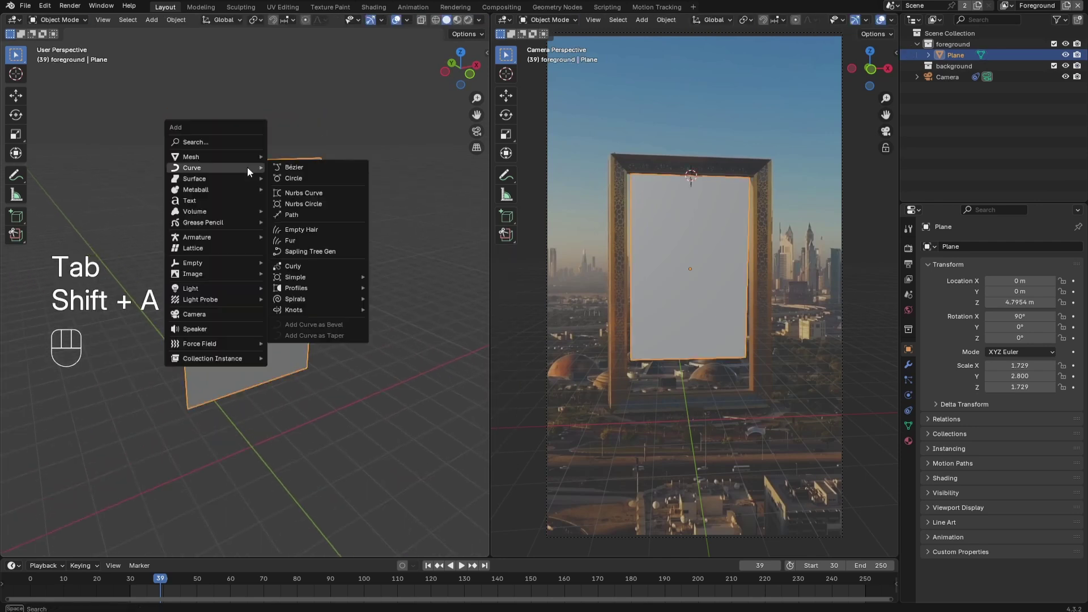
mouse_move(307, 299)
left_click(397, 300)
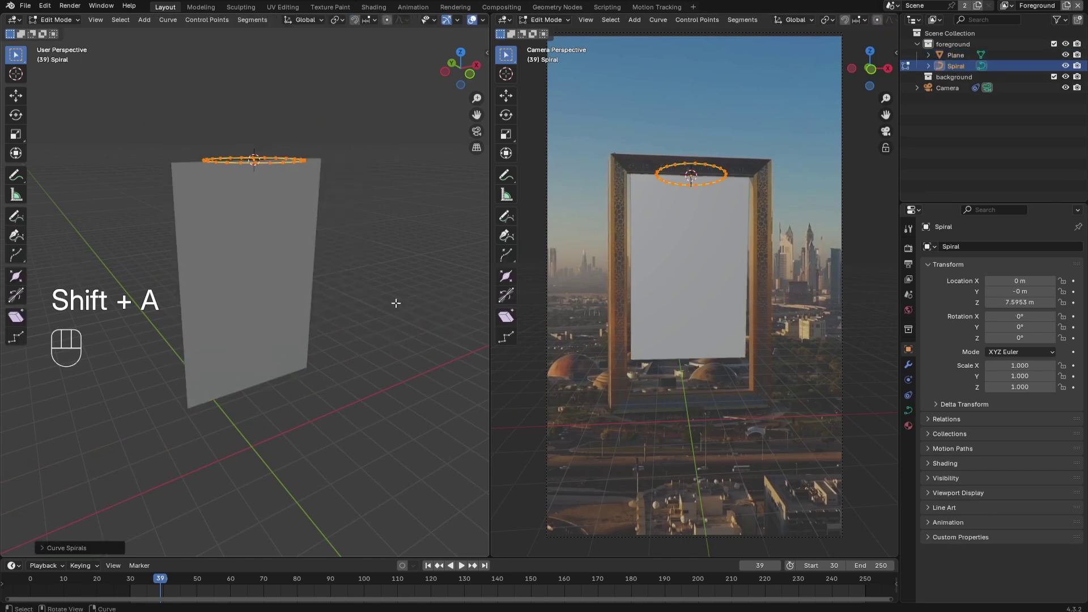
left_click(67, 548)
left_click(136, 534)
type("90")
key("Return")
- Tune the spiral's generation settings to form a compact coil of closely spaced turns around the plane's top edge
middle_click_drag(270, 284, 287, 285)
left_click_drag(144, 349, 184, 350)
left_click_drag(144, 373, 846, 381)
scroll(266, 187, "up", 6)
middle_click_drag(244, 266, 295, 262)
left_click_drag(148, 385, 140, 372)
middle_click_drag(243, 265, 262, 262)
left_click(124, 374)
left_click_drag(115, 374, 126, 375)
type("6")
key("Return")
middle_click_drag(226, 380, 233, 384)
left_click_drag(144, 384, 170, 384)
left_click_drag(145, 373, 122, 373, "shift")
middle_click_drag(238, 374, 232, 376)
left_click_drag(143, 384, 136, 373)
middle_click_drag(250, 244, 348, 238)
left_click(134, 382)
key("Tab")
- Add one centred horizontal loop cut across the plane
left_click(199, 282)
key("Tab")
scroll(199, 282, "down", 4)
middle_click_drag(199, 281, 290, 298)
key("ctrl+r")
left_click(243, 340)
right_click(244, 340)
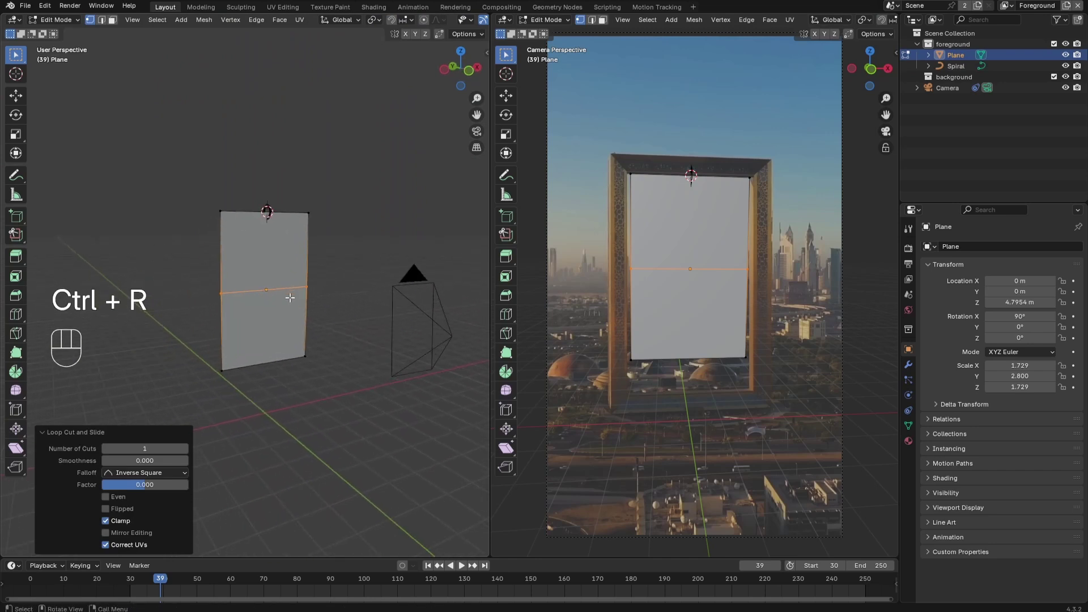
- Subdivide the whole plane mesh with 10 cuts
key("a")
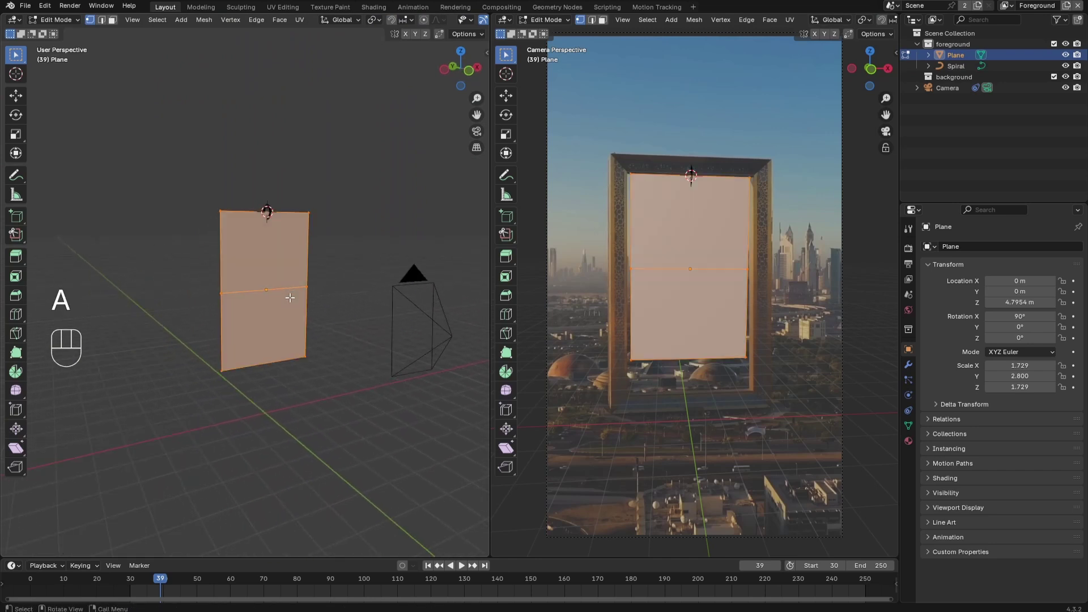
right_click(290, 298)
left_click(286, 340)
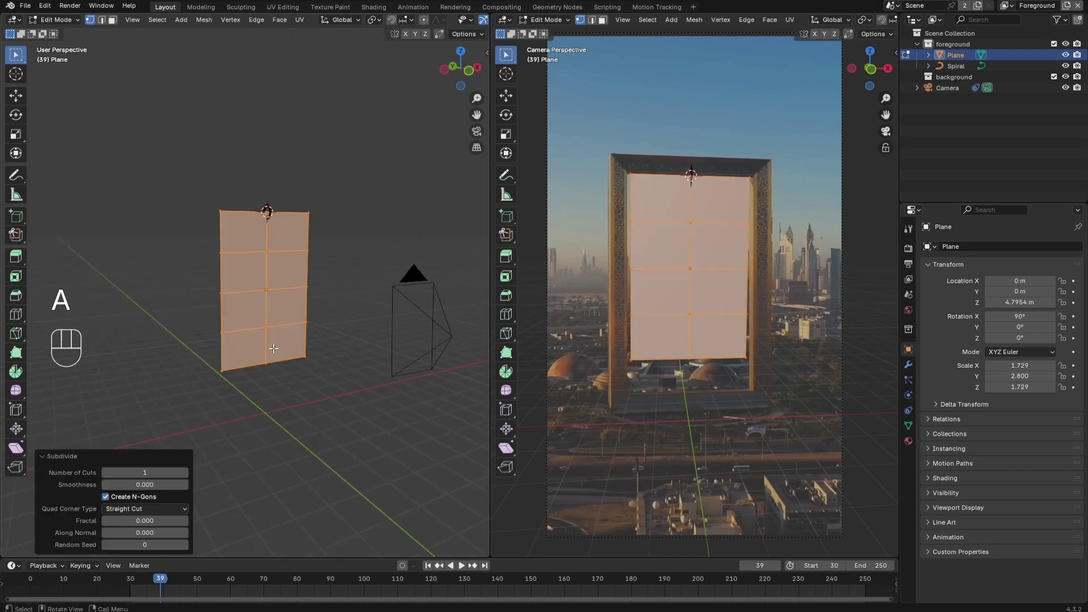
left_click(141, 473)
type("10")
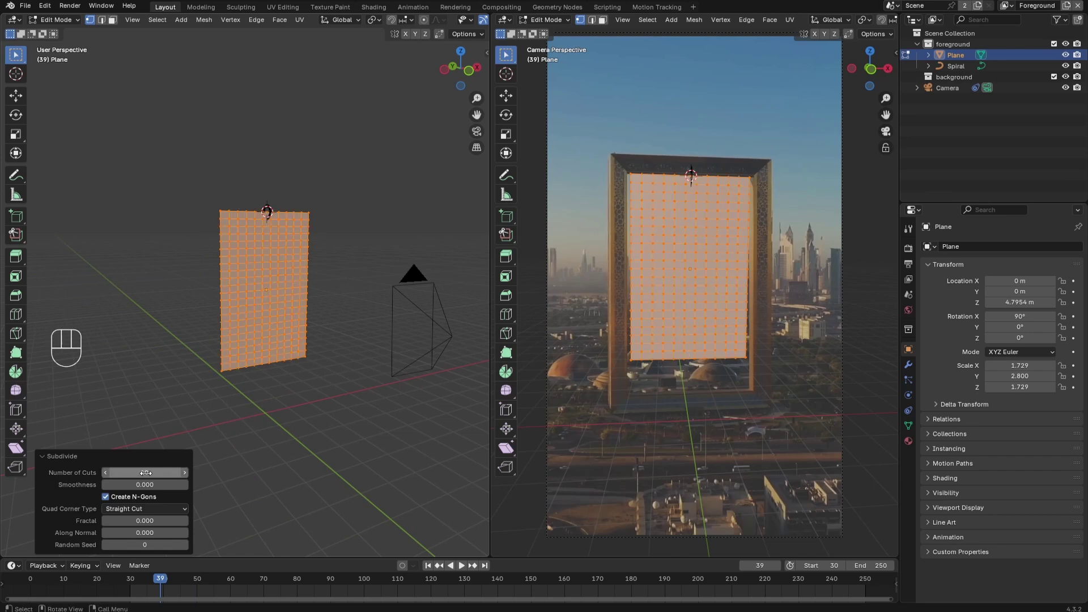
key("Return")
- Subdivide the plane's mesh a second time for a denser grid and return to Object Mode
right_click(285, 280)
left_click(286, 282)
left_click(185, 473)
middle_click_drag(304, 223, 383, 230)
key("Tab")
key("Tab")
key("Tab")
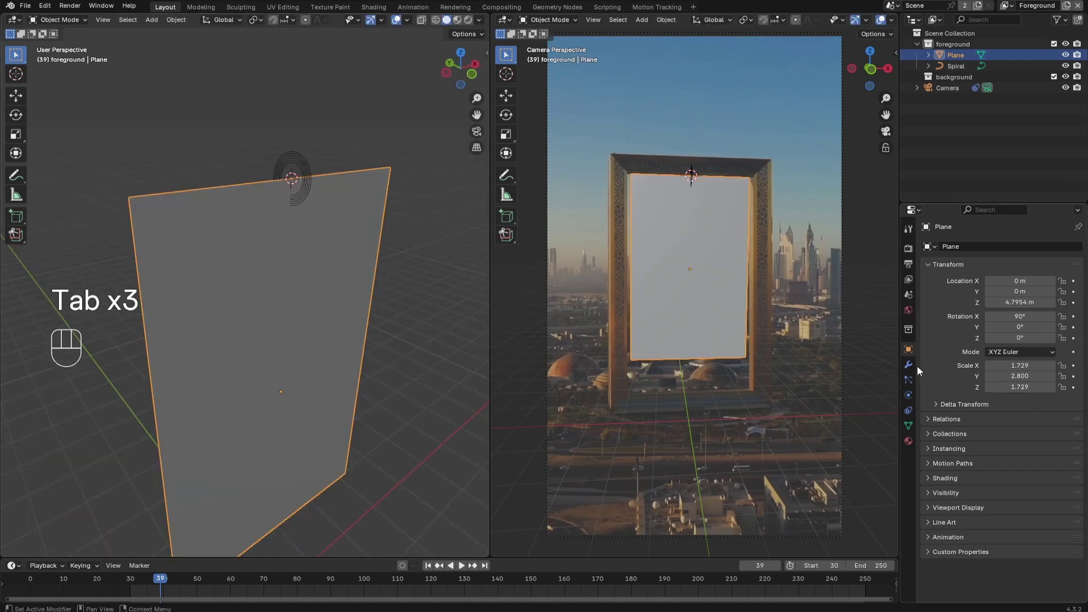
- Add a Curve modifier to the plane with the spiral as its curve object
left_click(908, 365)
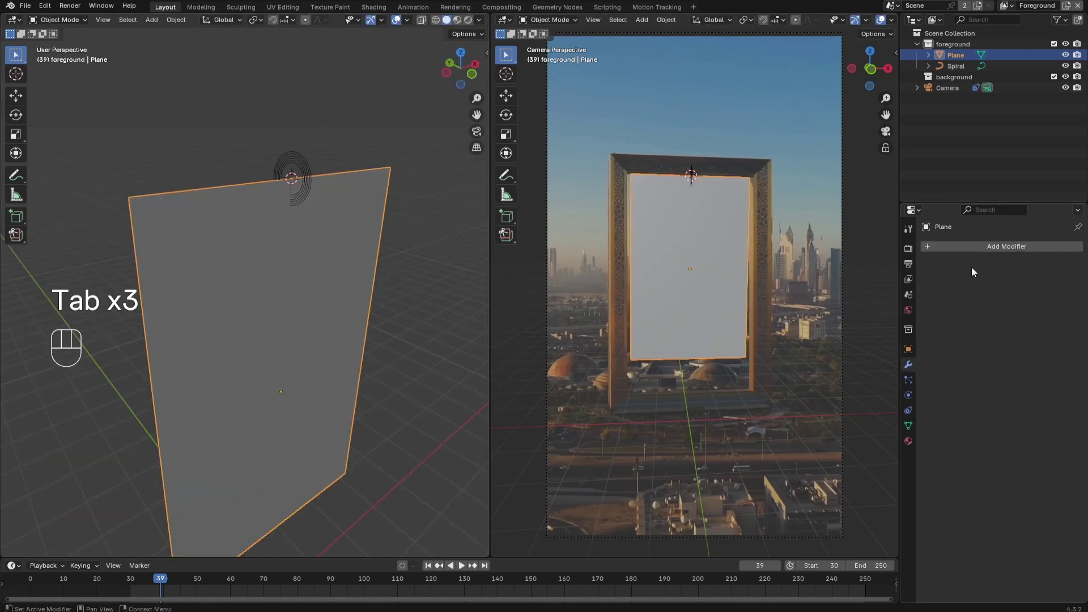
left_click(998, 247)
mouse_move(952, 282)
left_click(809, 295)
left_click(1060, 281)
left_click(307, 166)
- Shade the rolled-up plane smooth
middle_click_drag(307, 166, 308, 230)
scroll(357, 181, "up", 3)
right_click(314, 206)
left_click(314, 207)
left_click(382, 260)
- Rotate all of the spiral's points about the global X axis to adjust how the plane rolls up
left_click(387, 178)
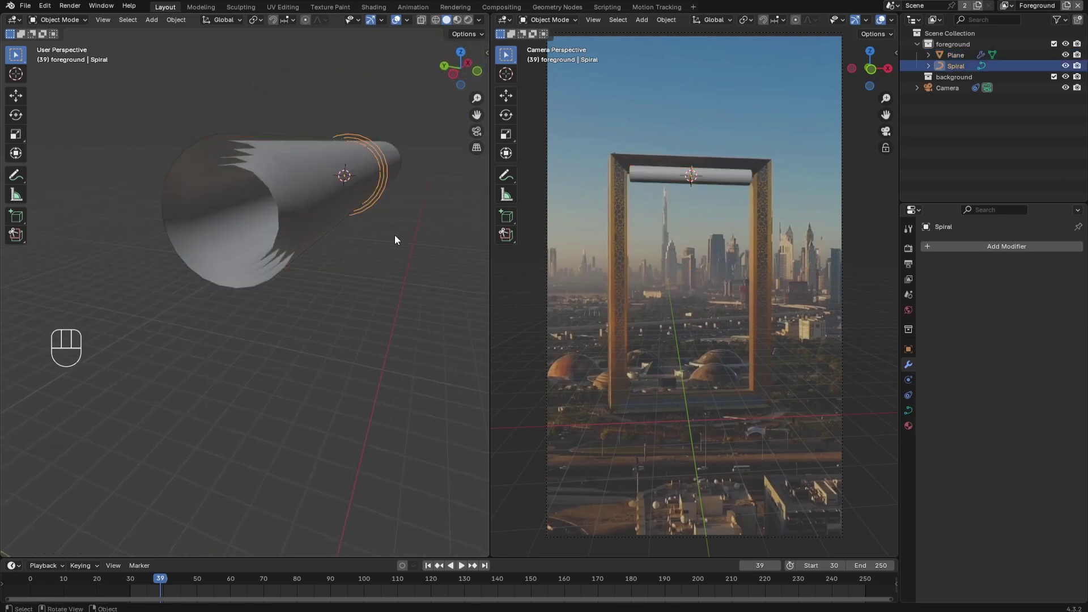
middle_click_drag(396, 237, 203, 196)
key("Tab")
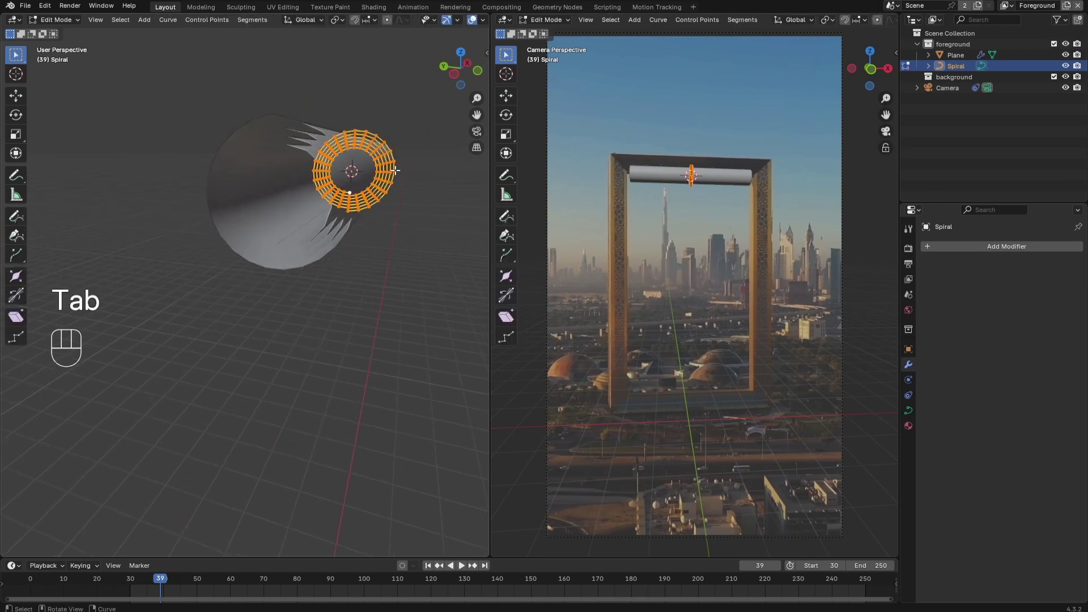
key("a")
key("r")
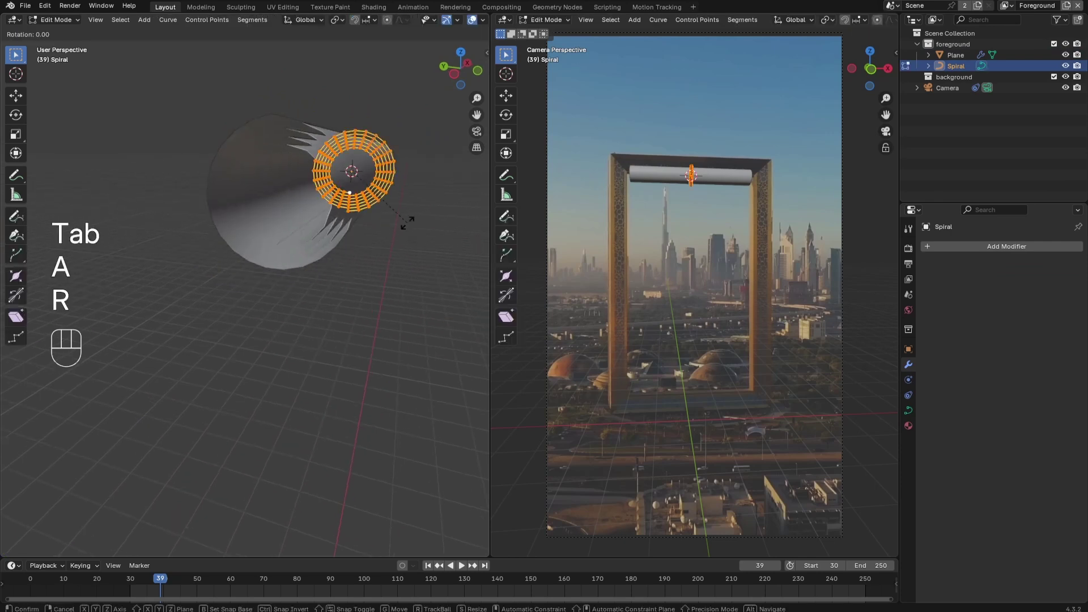
key("x")
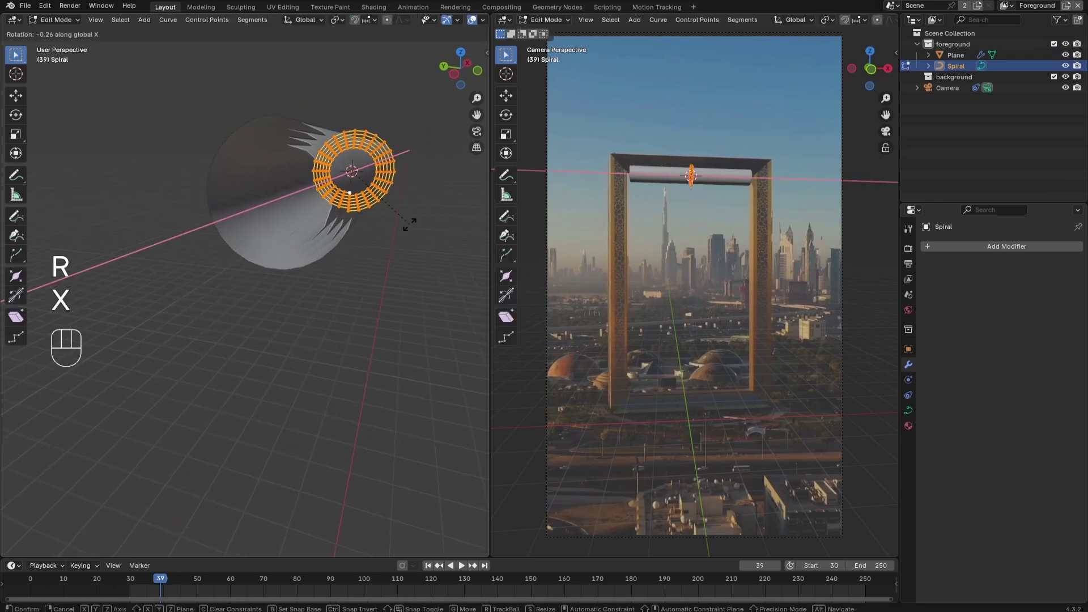
left_click(391, 316)
key("Tab")
left_click(393, 325)
- Convert the rolled plane to a mesh so that the curve deformation is applied
scroll(393, 325, "down", 5)
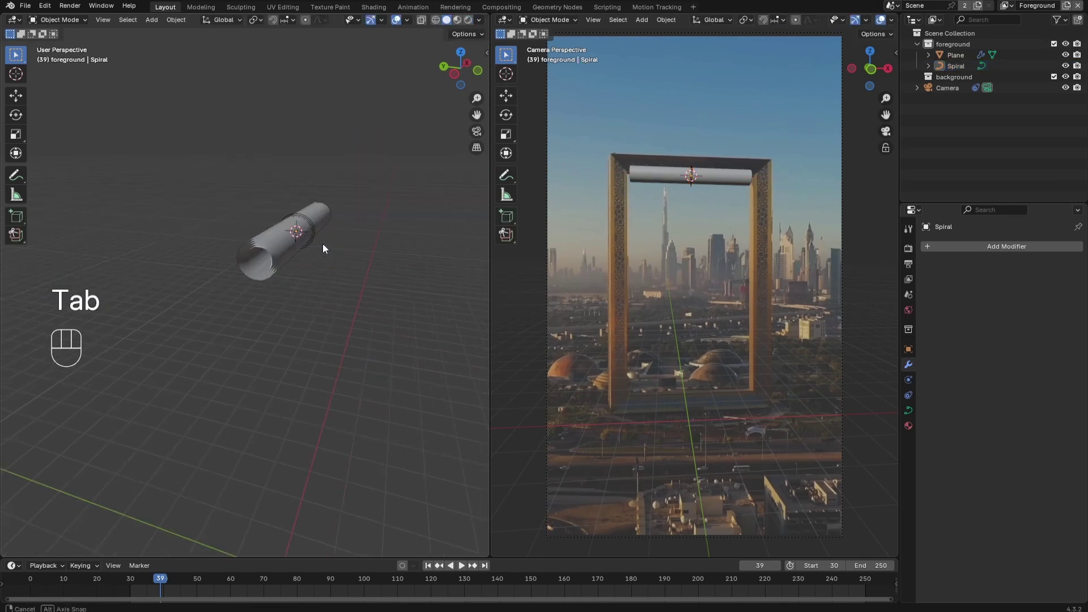
middle_click_drag(325, 244, 309, 245)
left_click(250, 246)
right_click(250, 245)
mouse_move(226, 281)
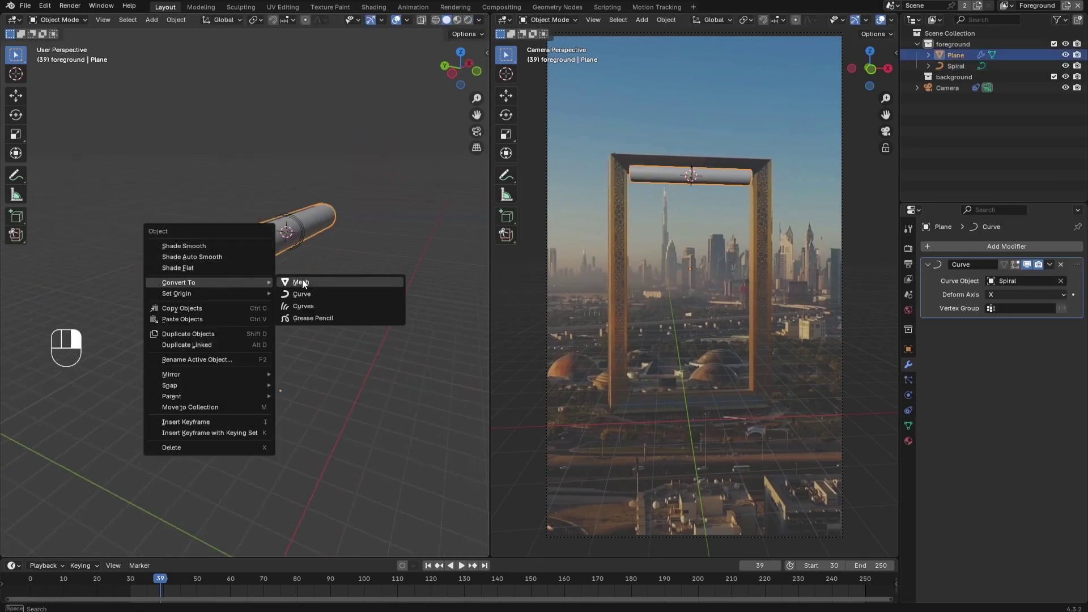
left_click(301, 282)
middle_click_drag(309, 238, 318, 229)
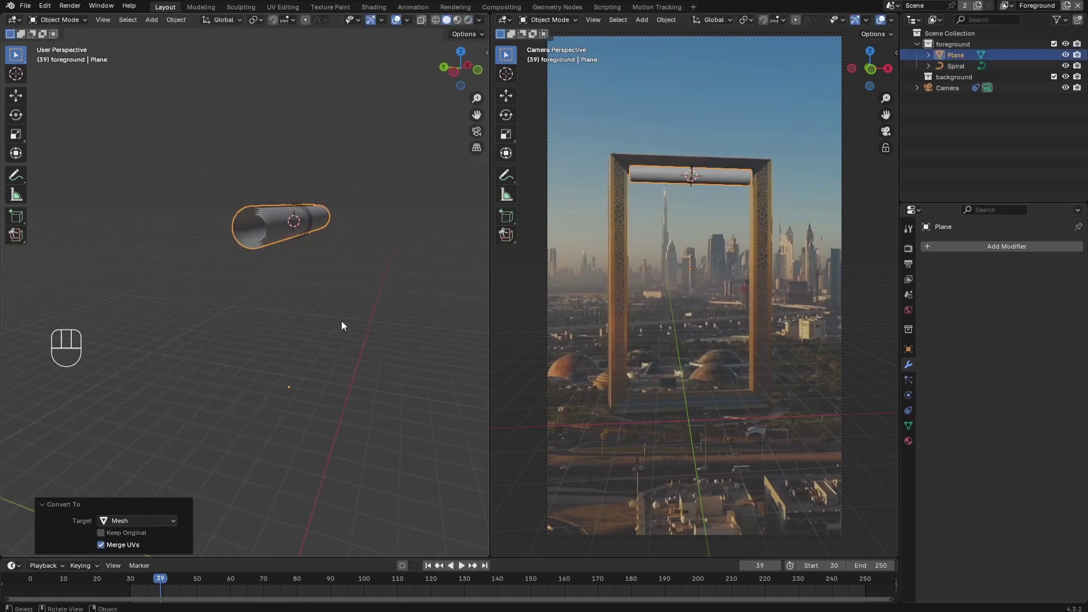
- Return the timeline to start frame 30 and add Cloth physics to the rolled plane
left_click(428, 565)
middle_click_drag(262, 209, 258, 257)
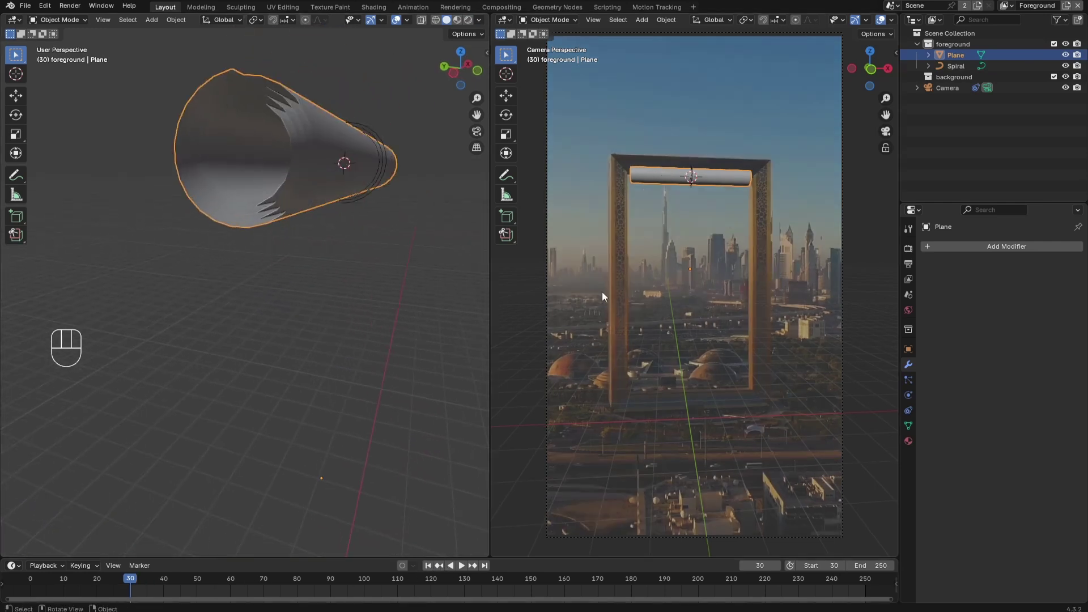
left_click(908, 396)
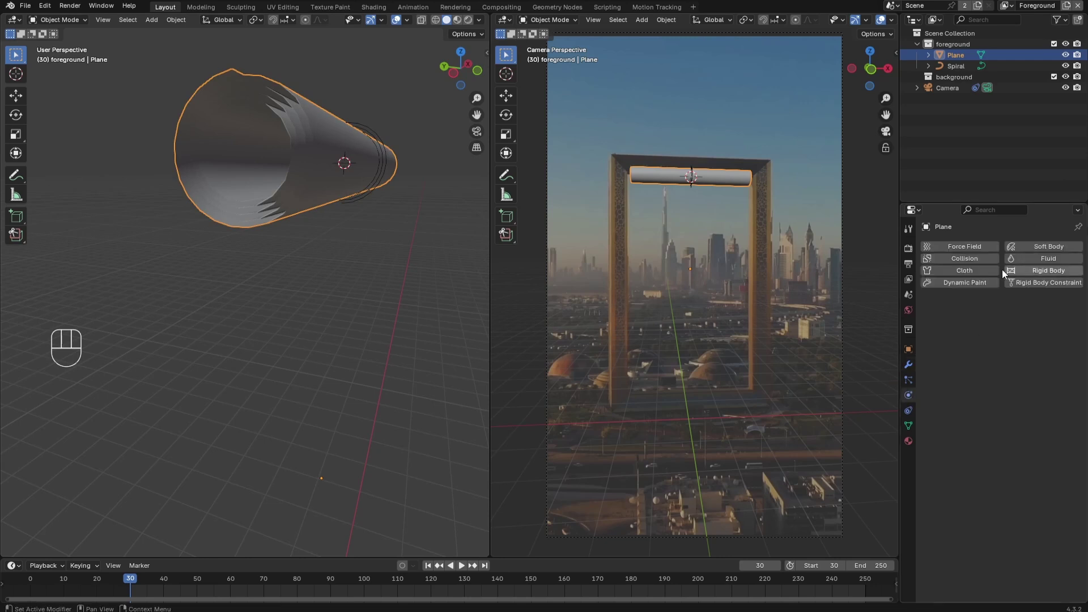
left_click(979, 270)
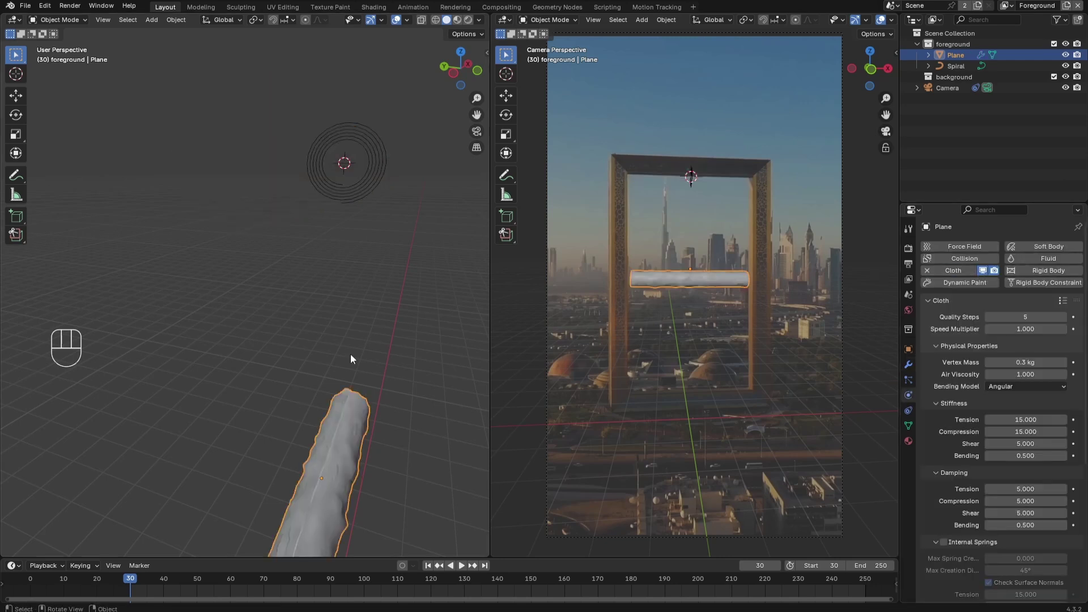
scroll(352, 359, "down", 3)
middle_click_drag(347, 356, 337, 318)
scroll(950, 471, "down", 5)
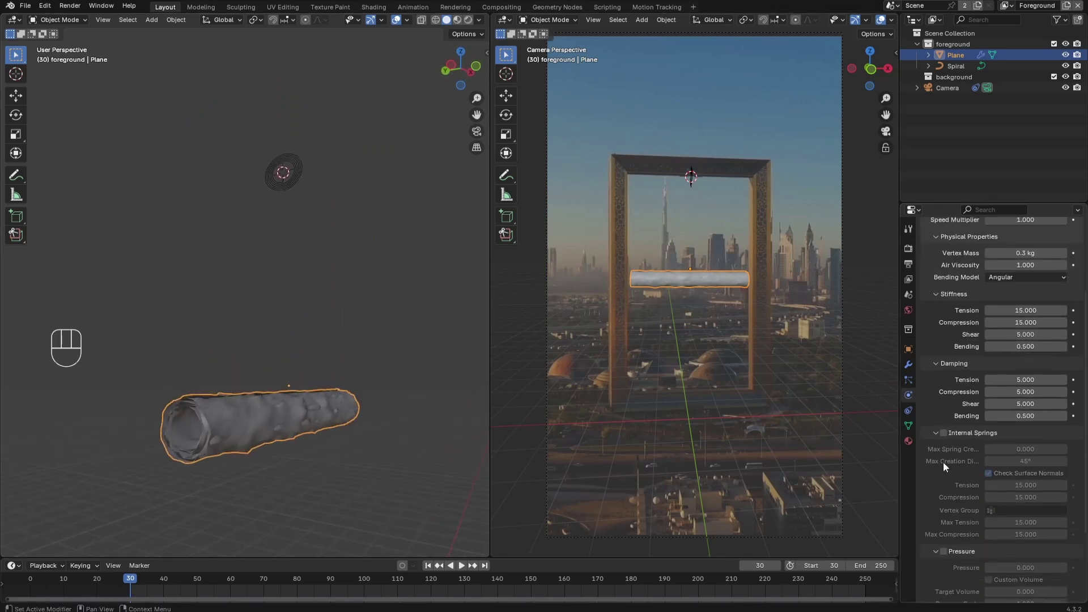
- Set the simulation start frame in the cloth cache to 30
scroll(944, 461, "down", 5)
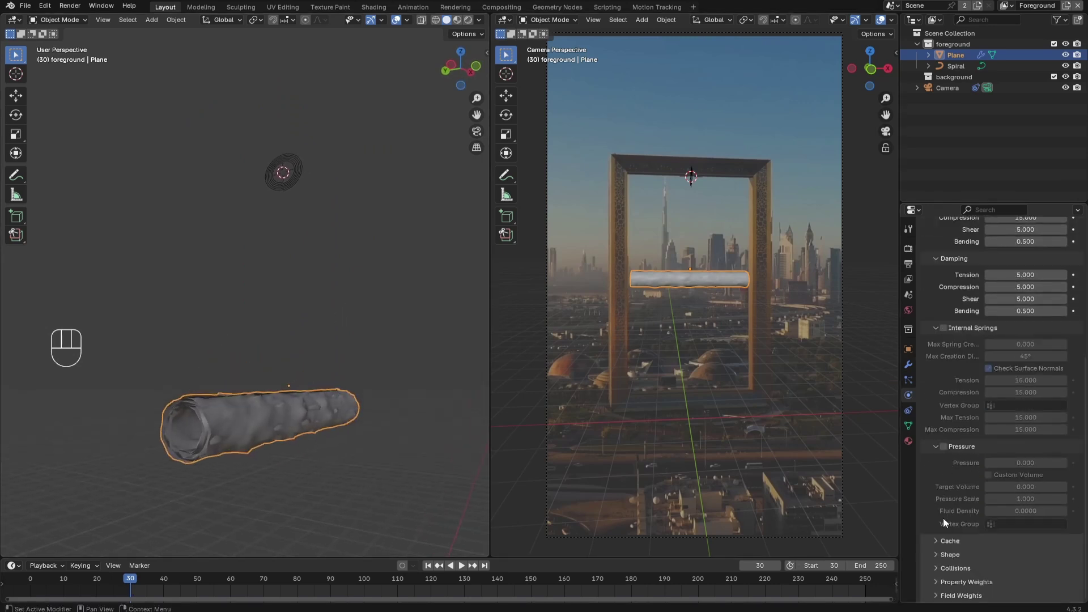
left_click(942, 541)
scroll(941, 496, "down", 4)
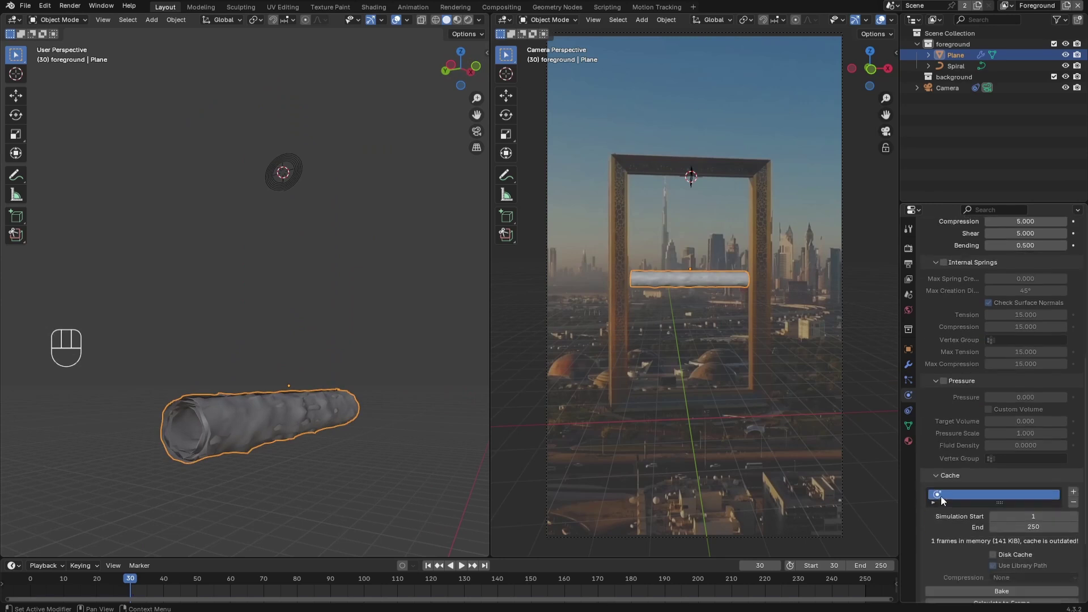
left_click(1024, 495)
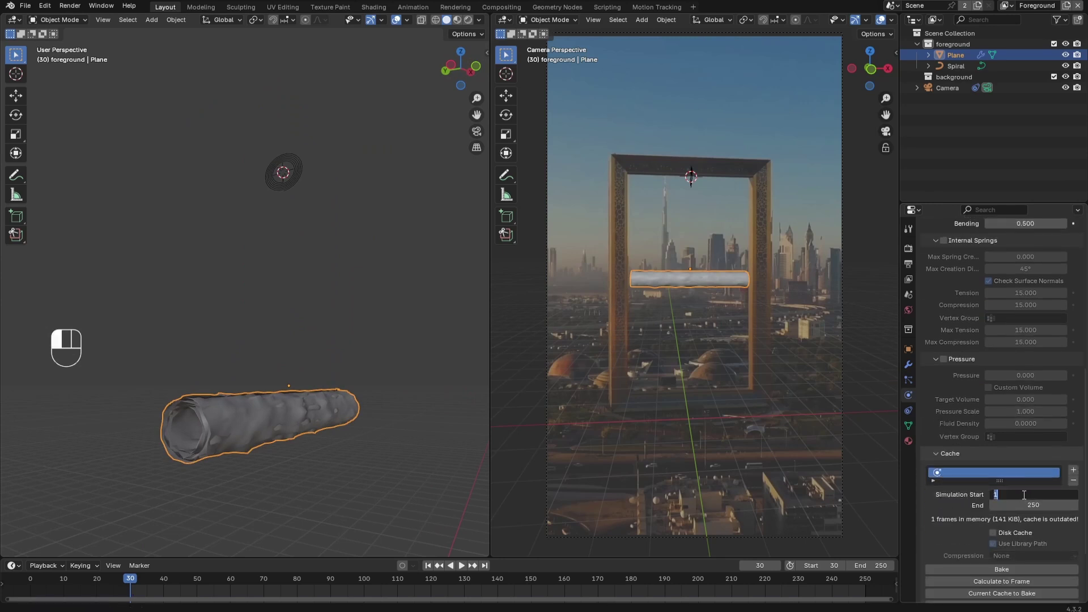
type("30")
key("Return")
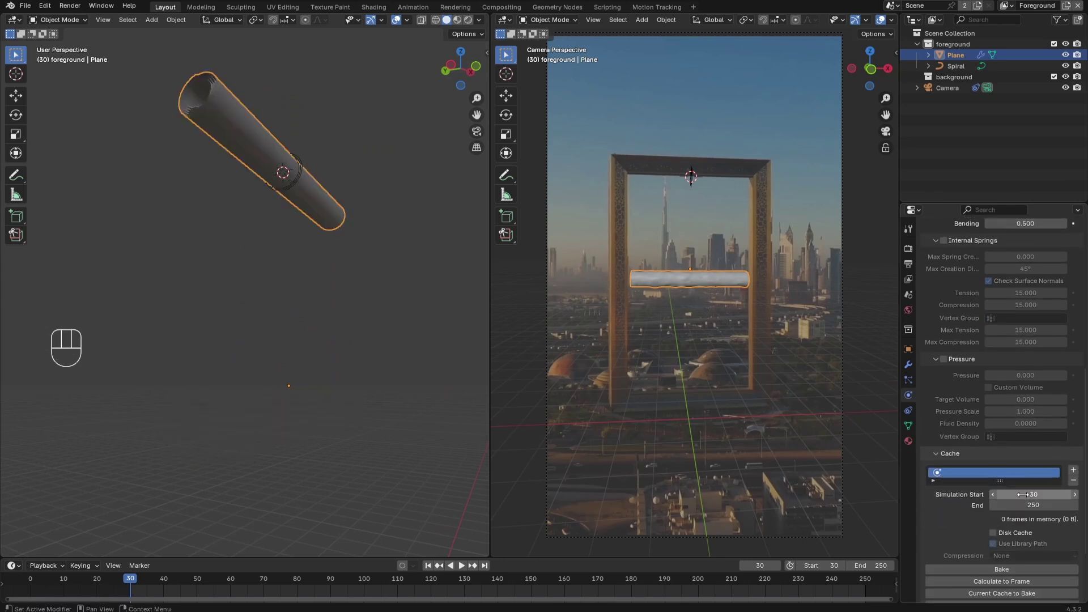
- Play the unpinned cloth simulation to check how the roll moves, and return to the start frame
scroll(960, 371, "up", 12)
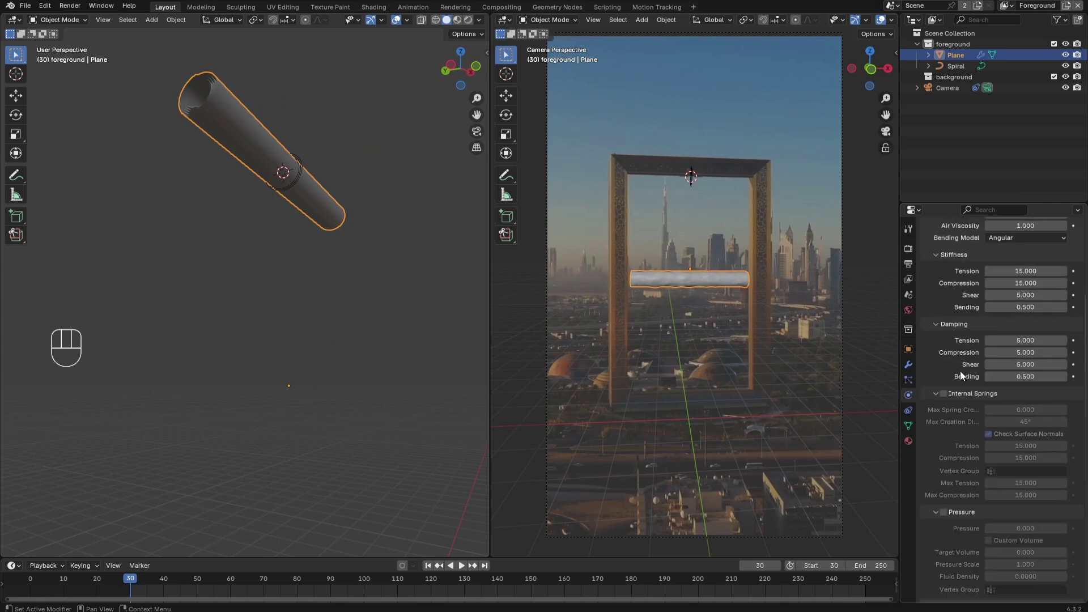
scroll(961, 371, "up", 3)
mouse_move(354, 310)
middle_mouse_down()
mouse_move(339, 325)
mouse_move(357, 331)
middle_mouse_up()
left_click(357, 331)
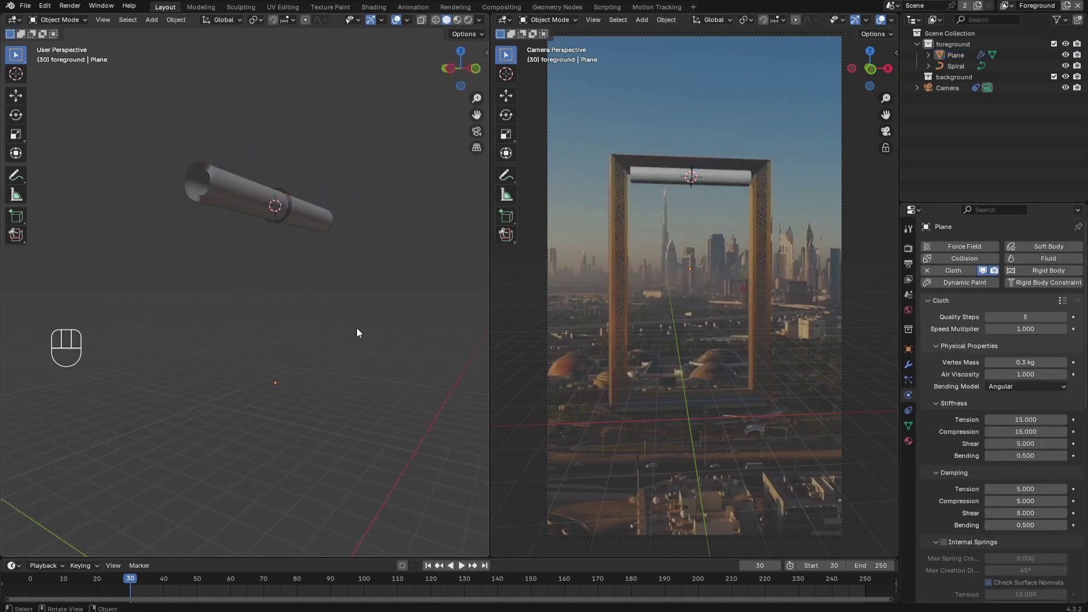
key("space")
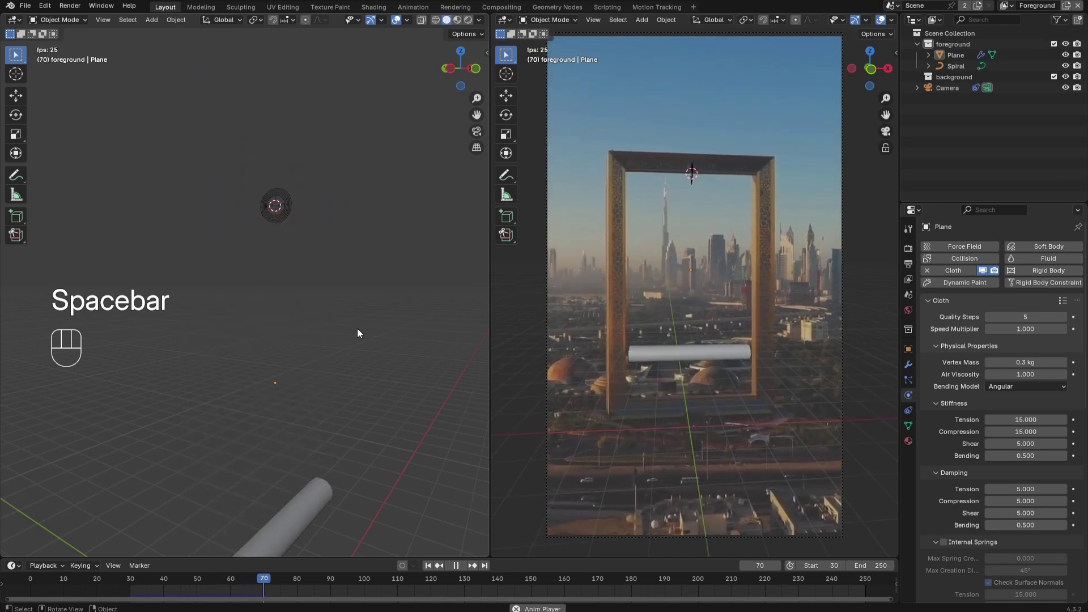
key("space")
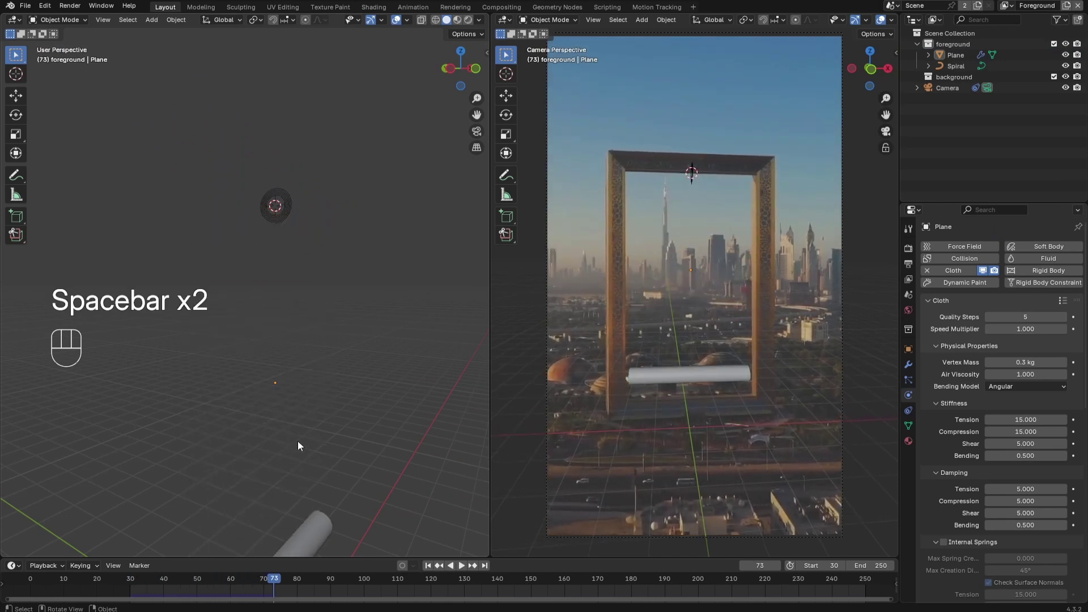
left_click(427, 565)
- Select the roll's outer lengthwise edge loop in Edit Mode and assign its vertices to a new vertex group
middle_click_drag(227, 206, 267, 317)
key("Tab")
left_click(243, 334, "alt")
left_click(909, 425)
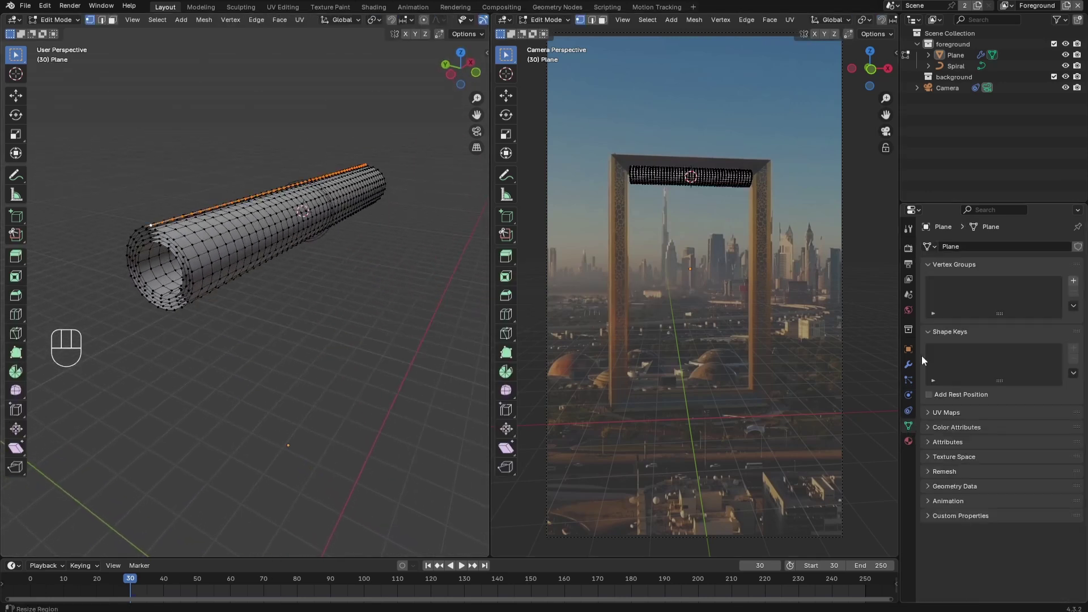
left_click(1073, 280)
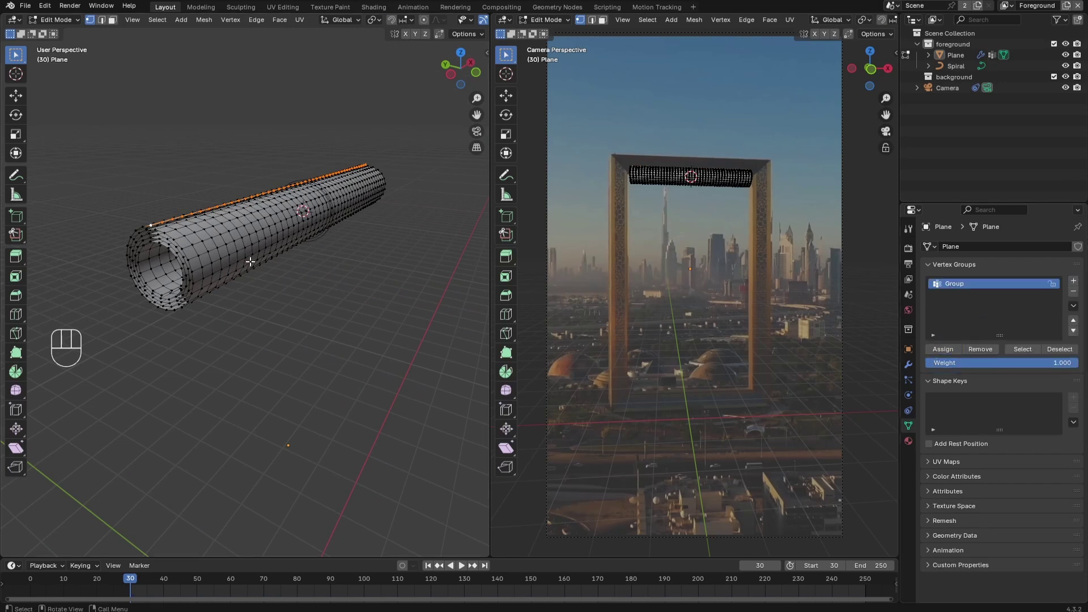
key("Tab")
- Set the cloth's pin group to the vertex group named Group
left_click(908, 411)
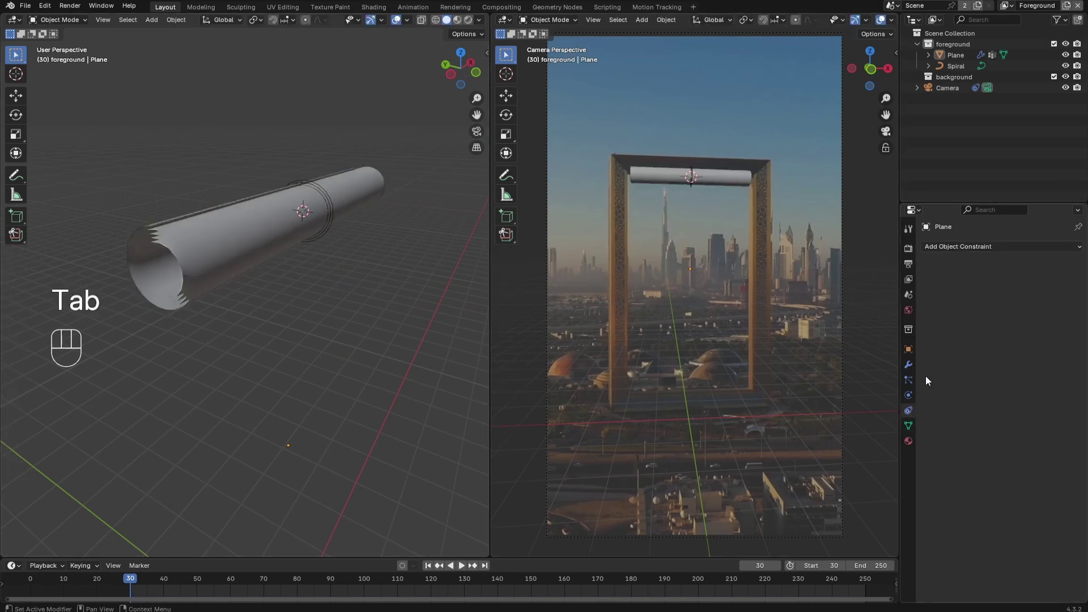
left_click(908, 395)
scroll(947, 358, "down", 10)
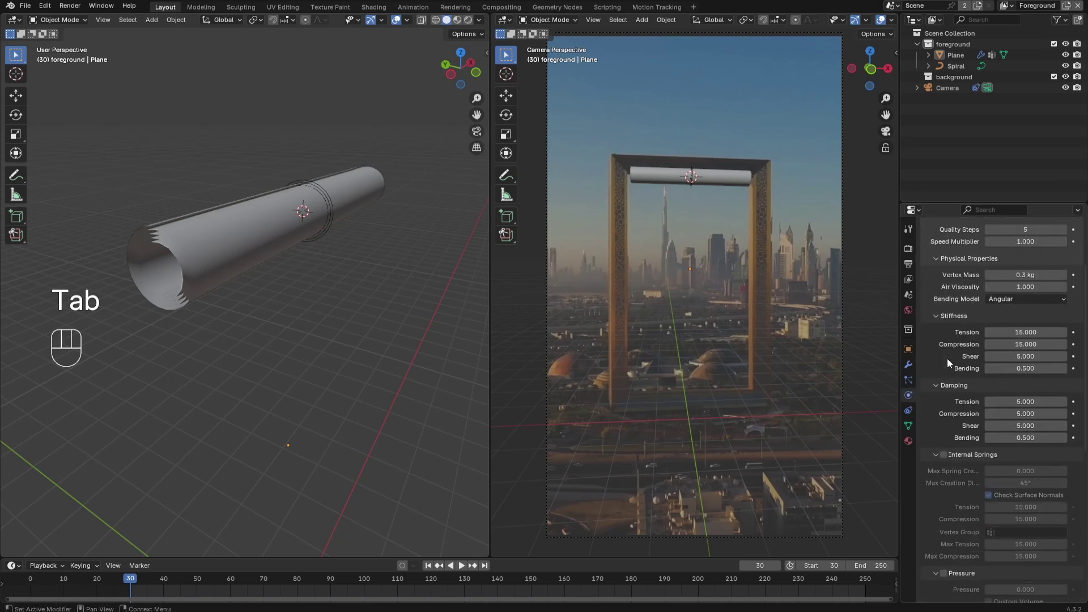
scroll(954, 372, "down", 7)
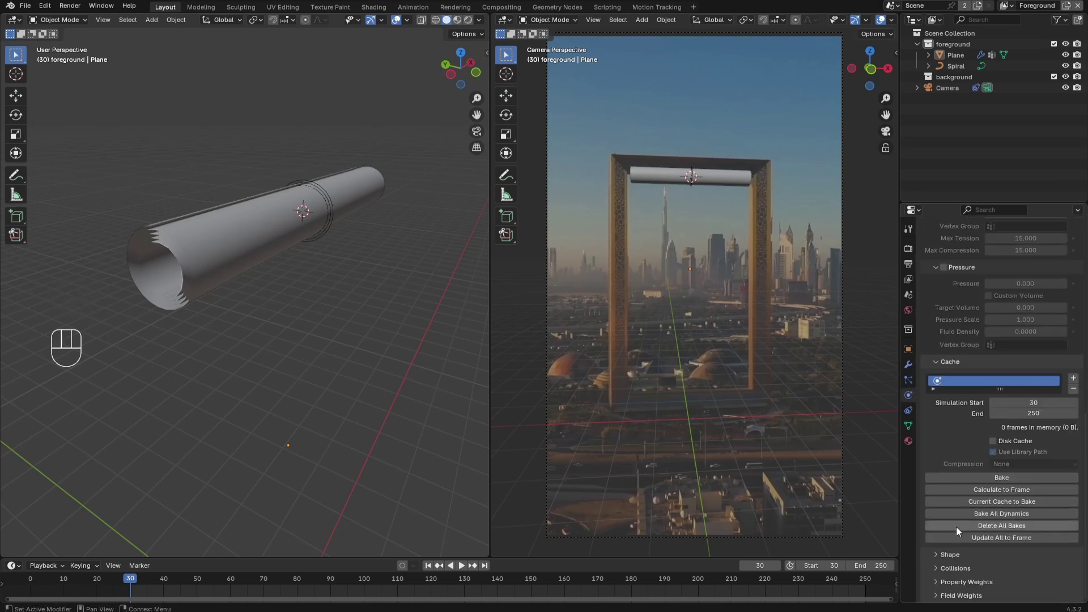
left_click(947, 553)
scroll(958, 547, "down", 4)
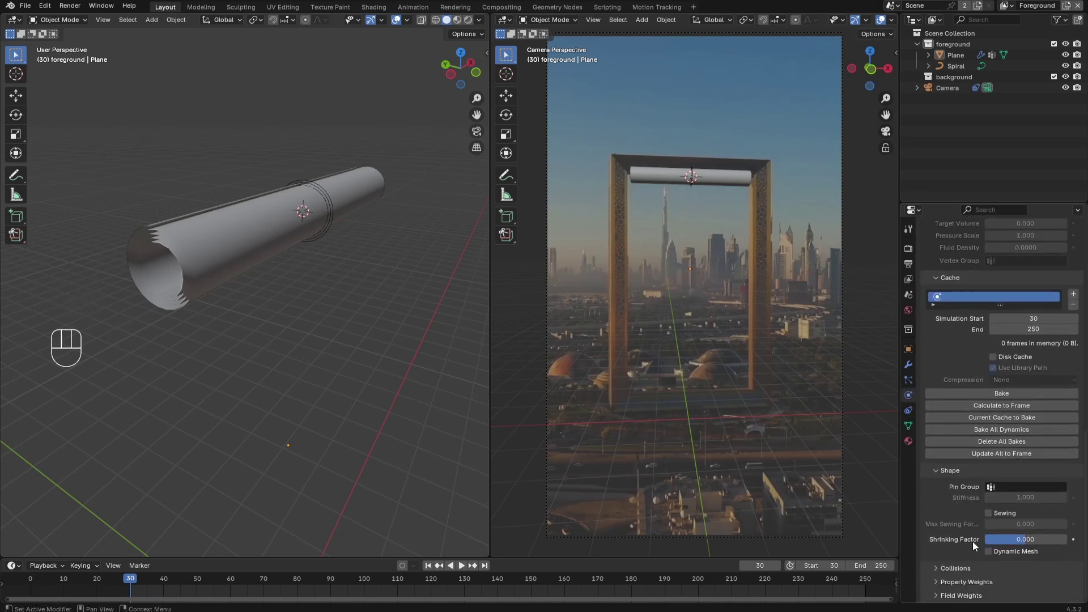
left_click(1029, 488)
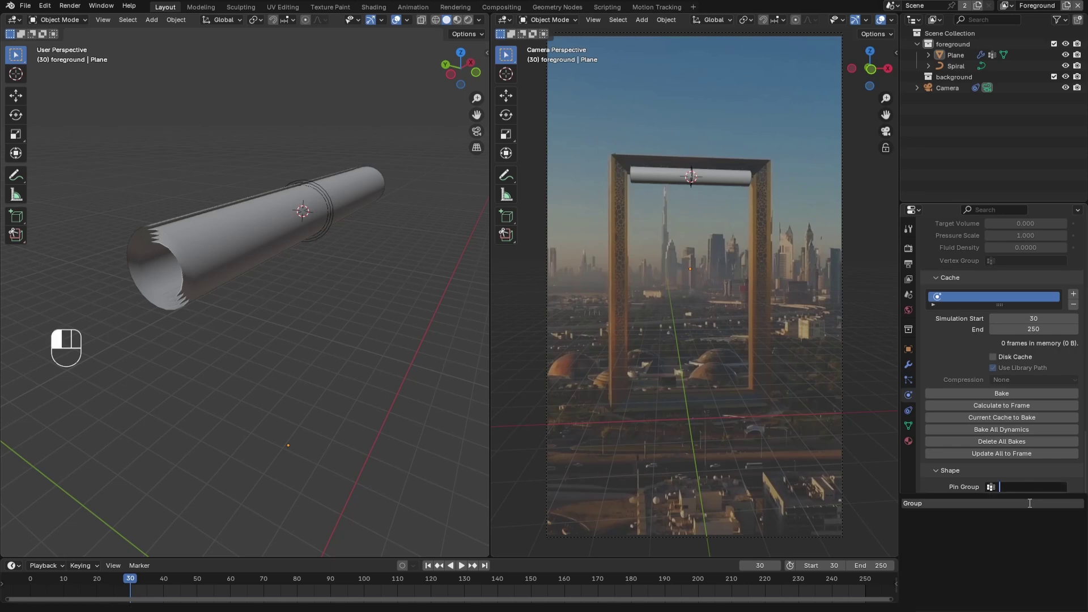
left_click(1029, 502)
left_click(935, 472)
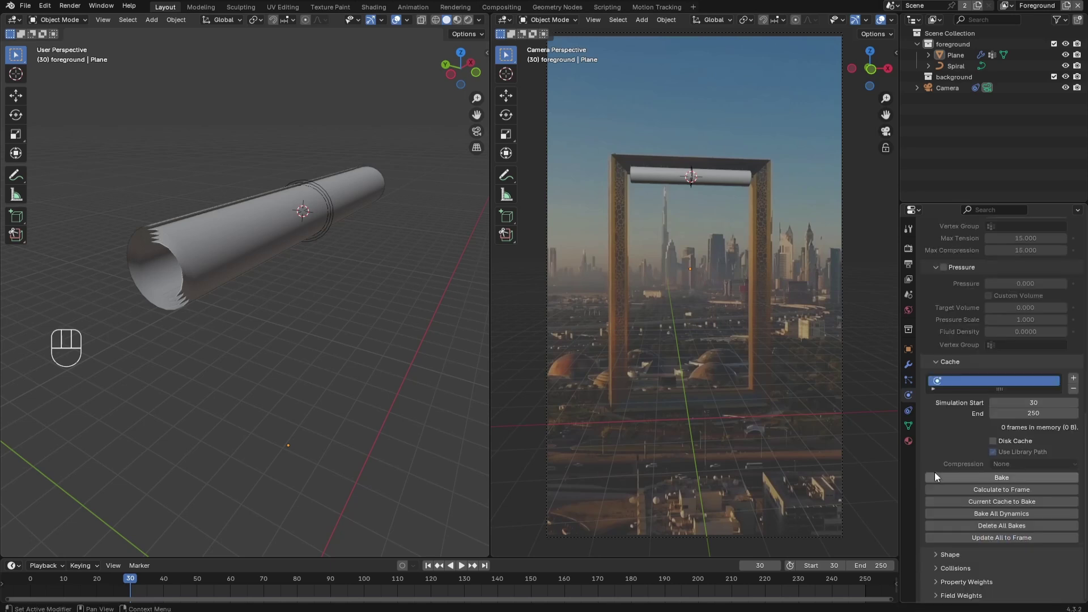
- Play and scrub through the pinned cloth simulation to examine the unrolling, and return to the start frame
key("space")
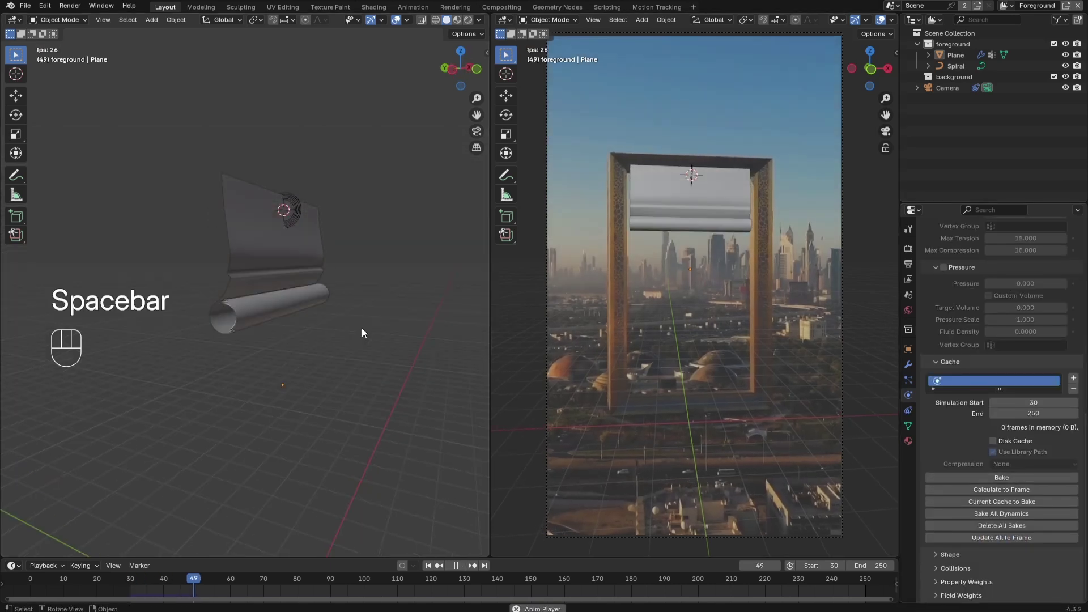
middle_click_drag(366, 345, 348, 285, "shift")
key("space")
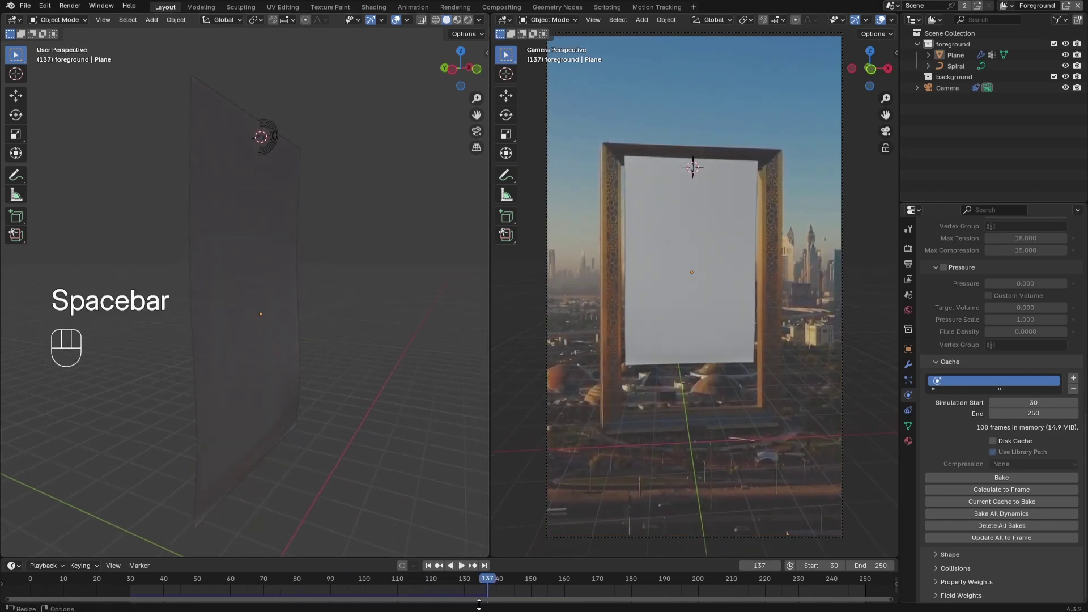
left_click_drag(486, 581, 178, 563)
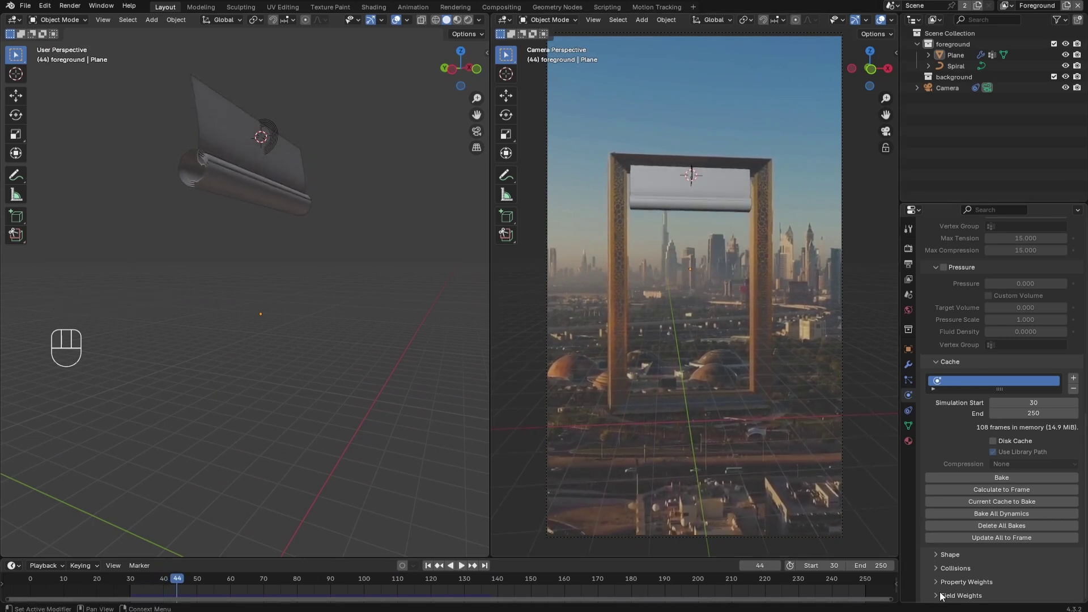
left_click(428, 565)
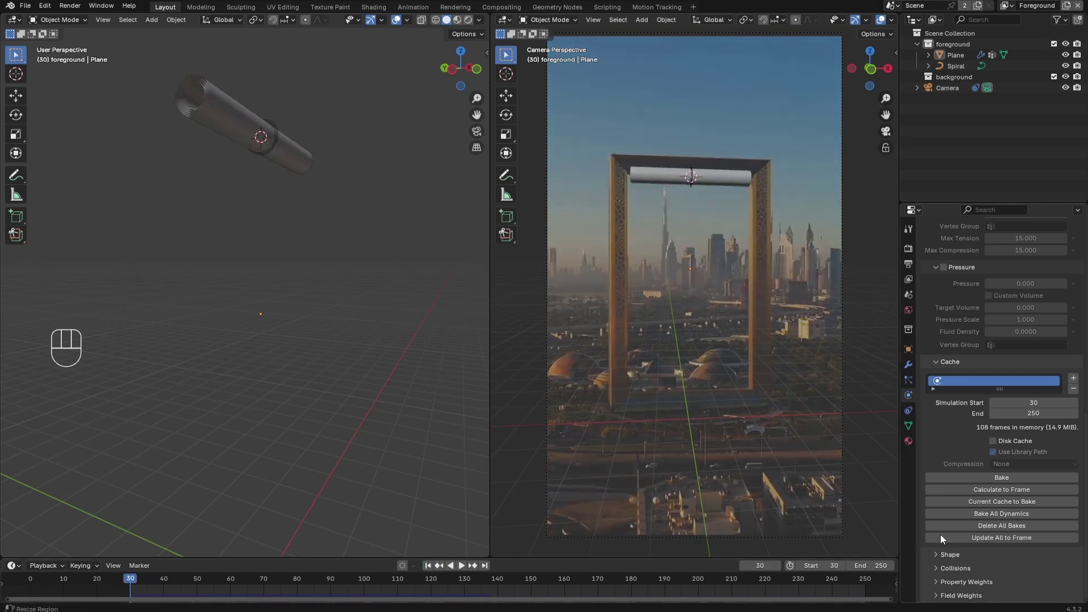
- Disable object collisions and enable self collisions for the cloth
left_click(946, 568)
scroll(944, 553, "down", 5)
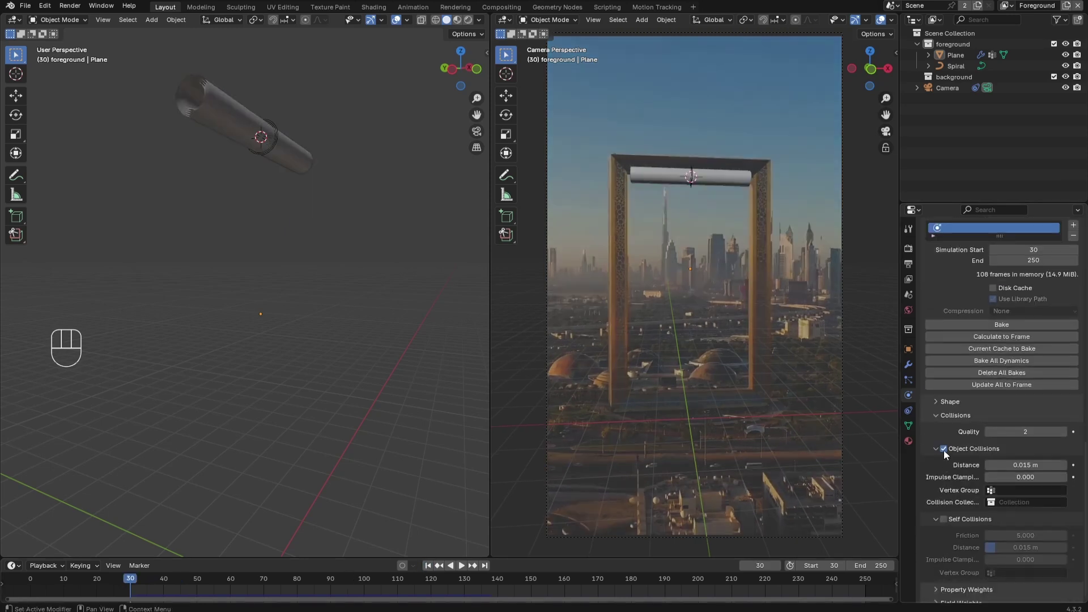
left_click(944, 449)
left_click(944, 519)
scroll(952, 518, "down", 1)
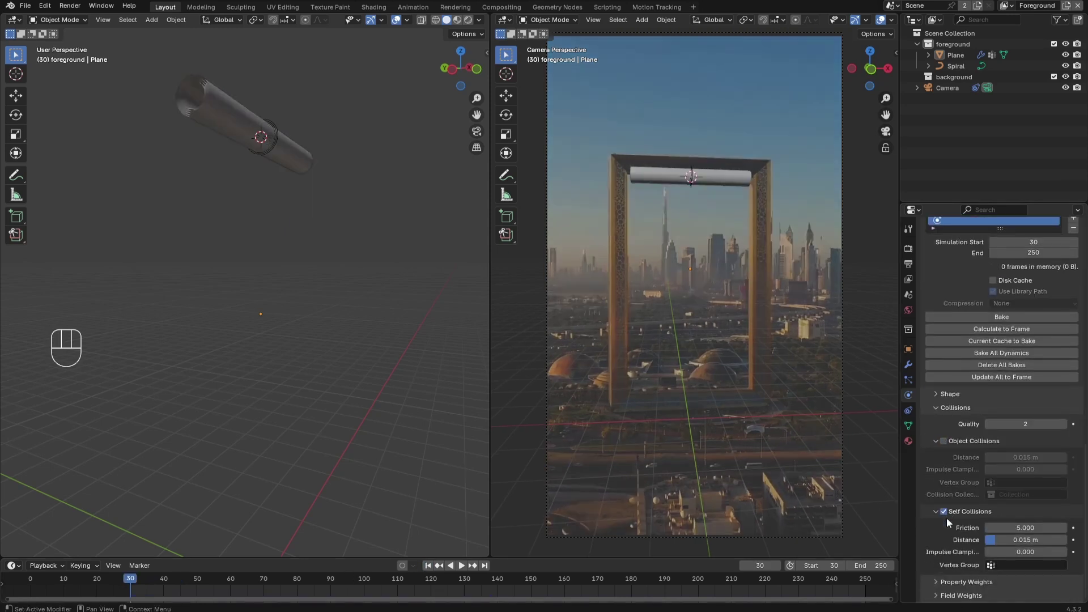
- Set the cloth's self-collision friction to 1 and its distance to 0.005 m
left_click(1028, 527)
type("1")
key("Return")
left_click(1022, 541)
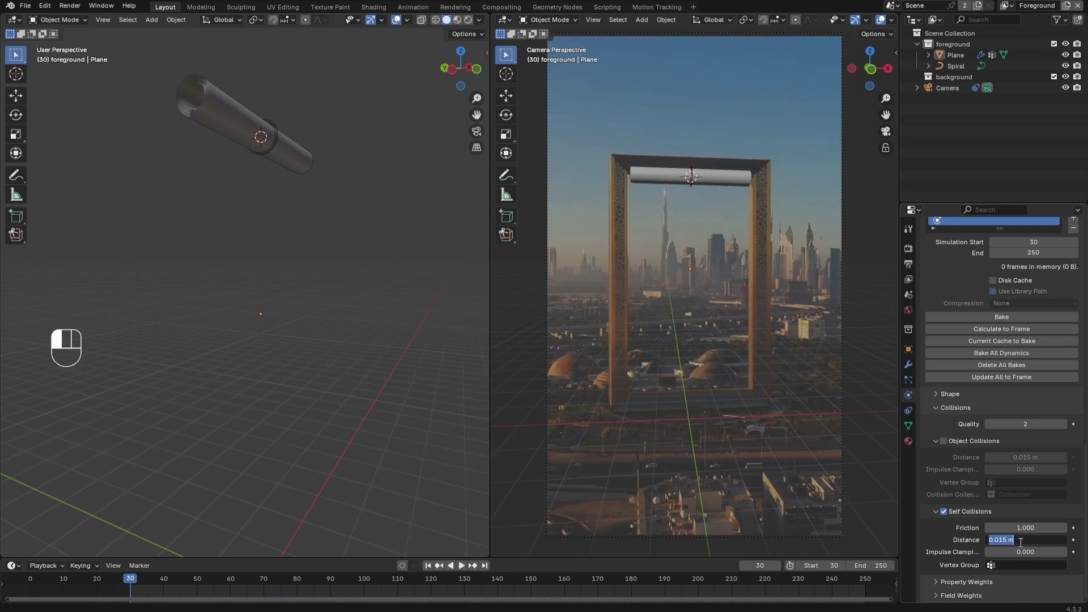
type("0.005")
key("Return")
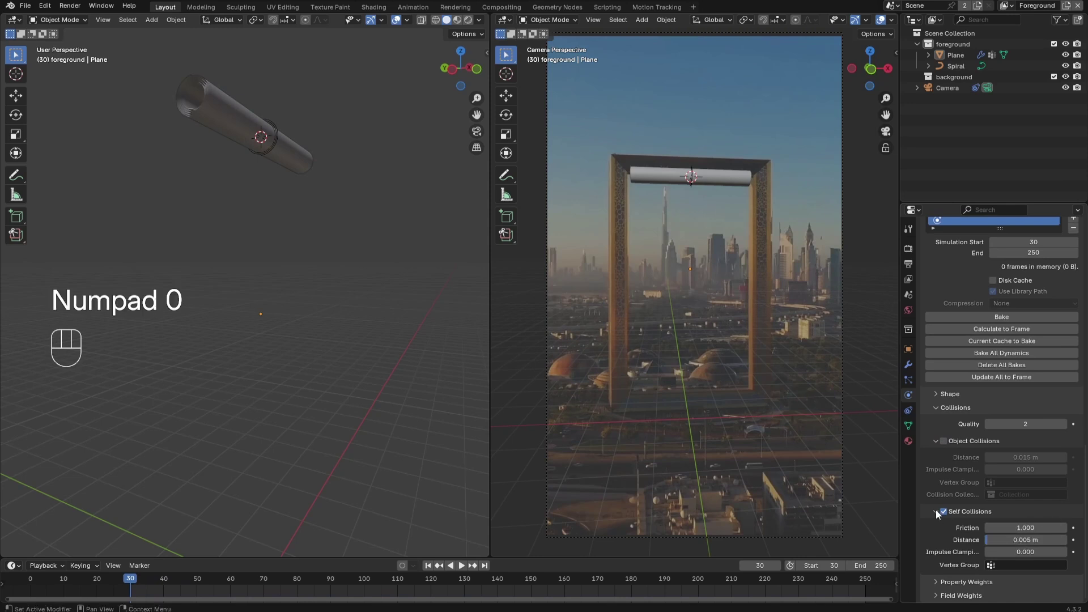
- Play the simulation with self collisions to examine the unrolling, and return to the start frame
scroll(948, 521, "up", 7)
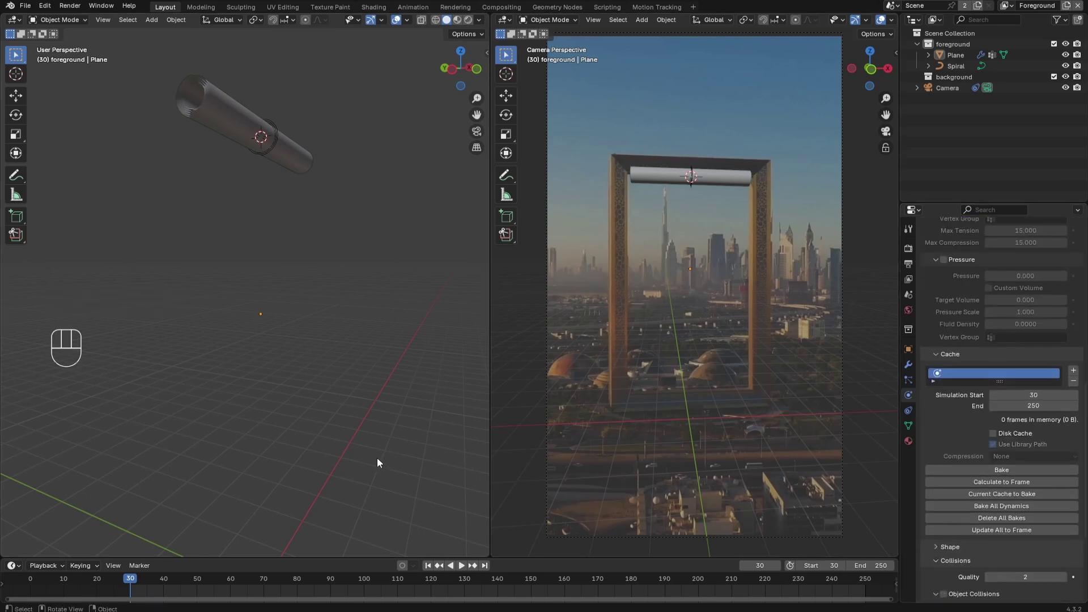
key("space")
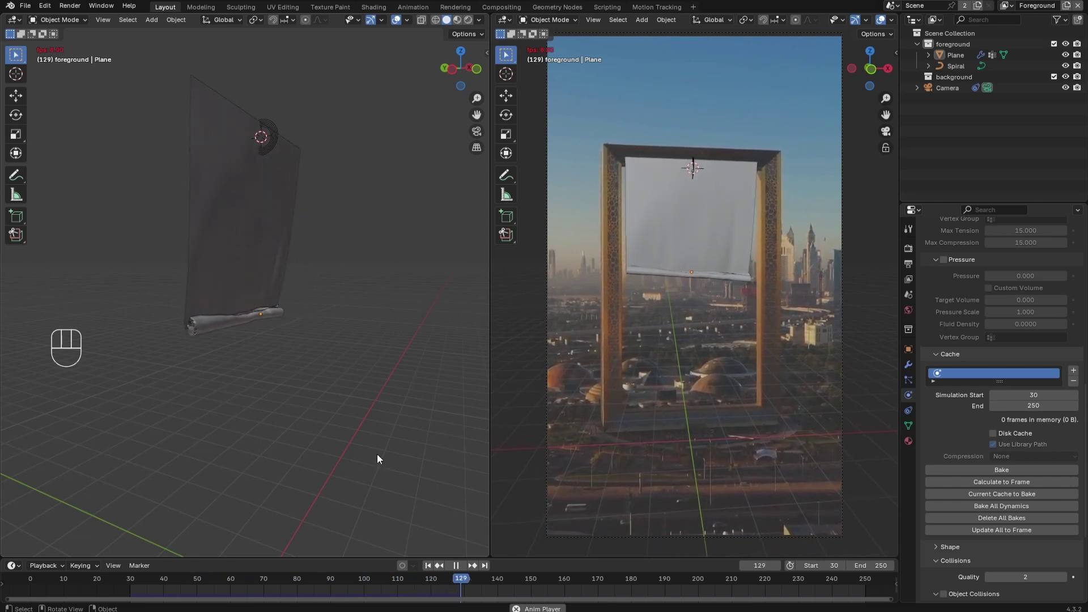
key("space")
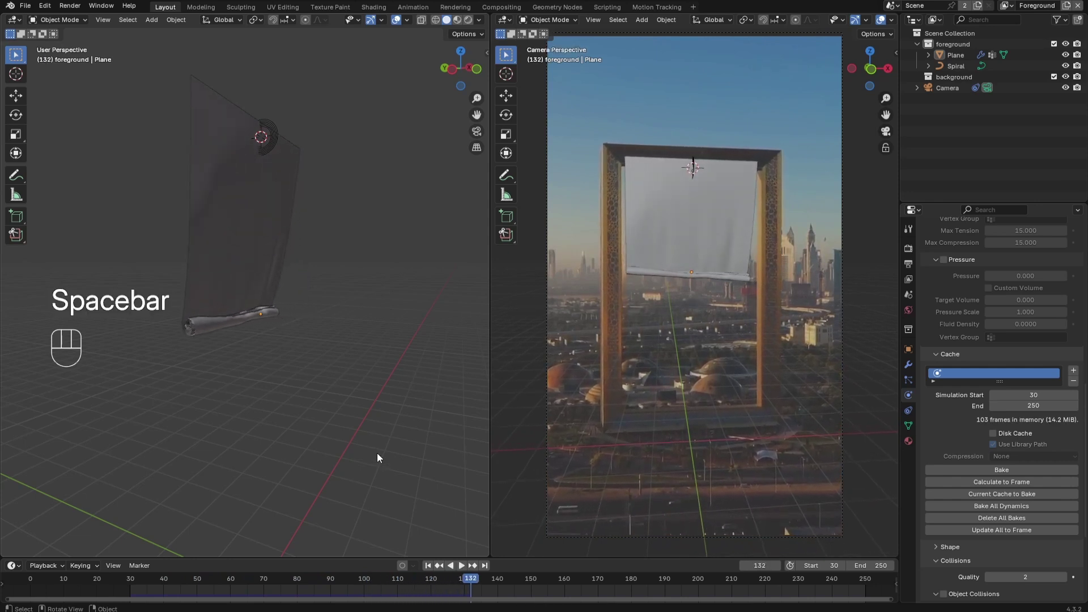
left_click(428, 566)
- Set the cloth's quality steps to 10, vertex mass to 1.5 kg and air viscosity to 0.1
scroll(977, 443, "up", 12)
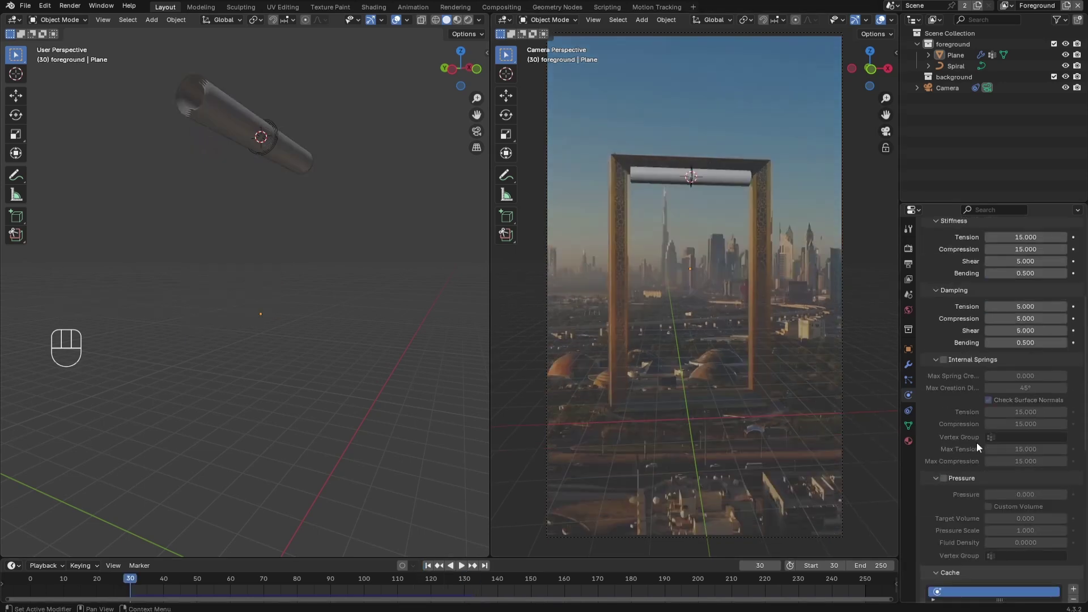
scroll(977, 443, "up", 2)
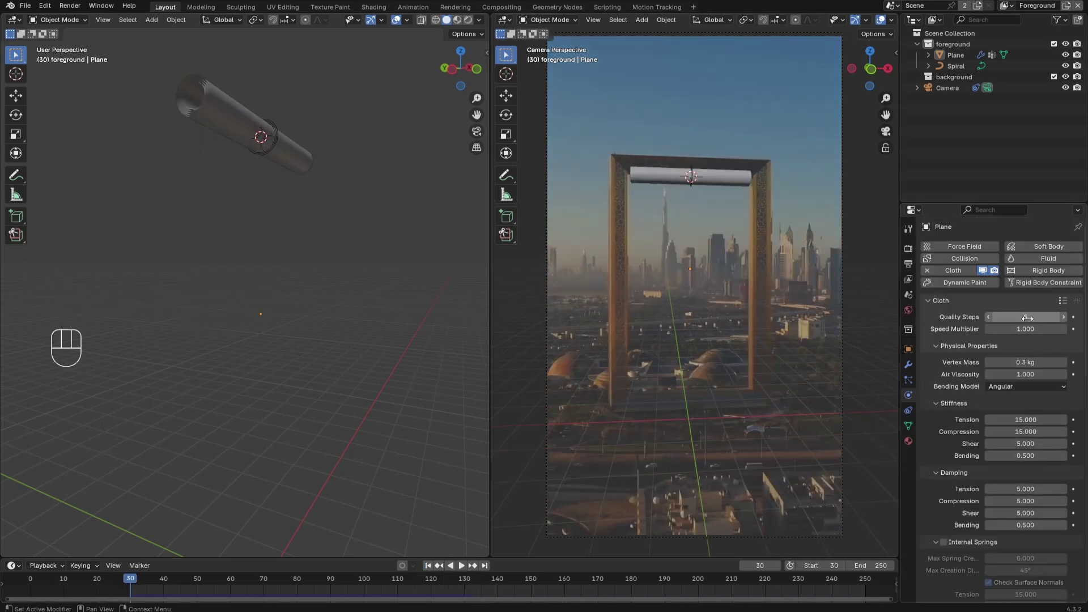
key("Return")
left_click(1028, 360)
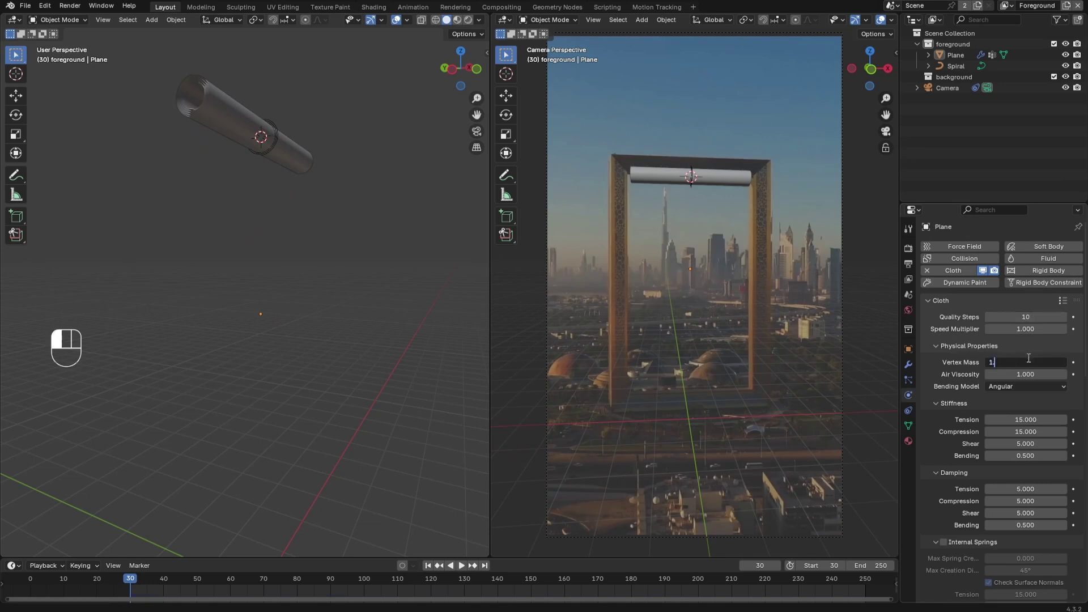
key("Return")
left_click(1026, 374)
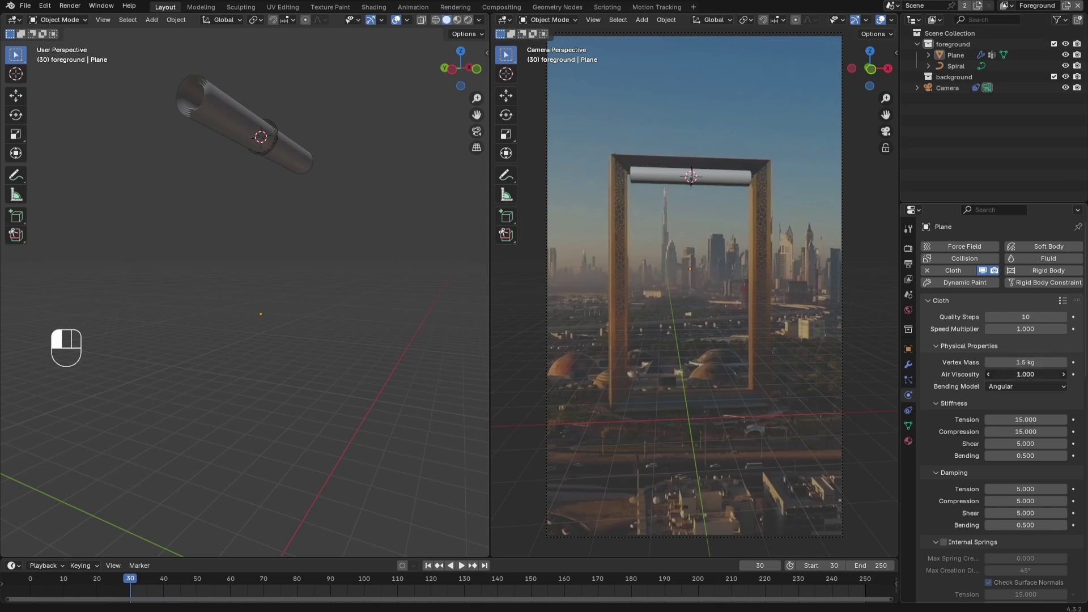
type(".1")
key("Return")
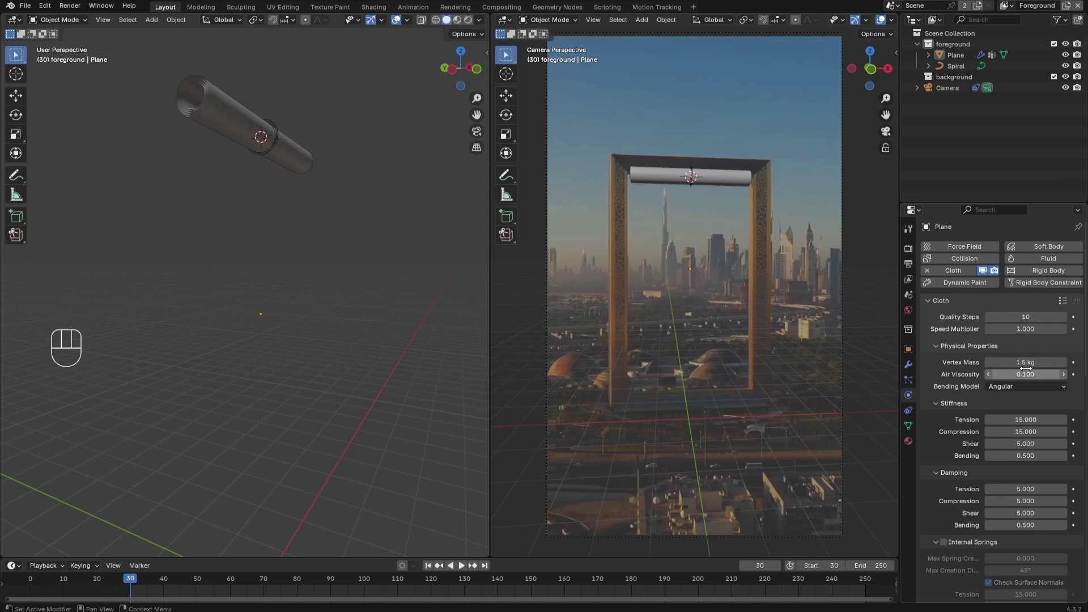
- Play the simulation with the heavier cloth settings to examine the banner's motion, and return to the start frame
scroll(954, 411, "down", 3)
key("space")
key("space")
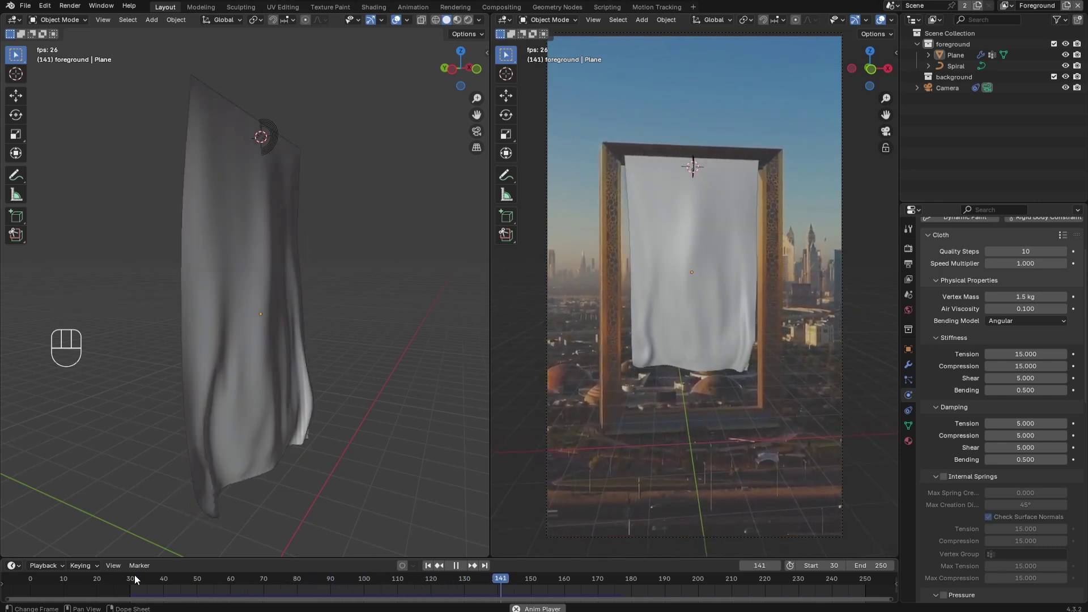
key("space")
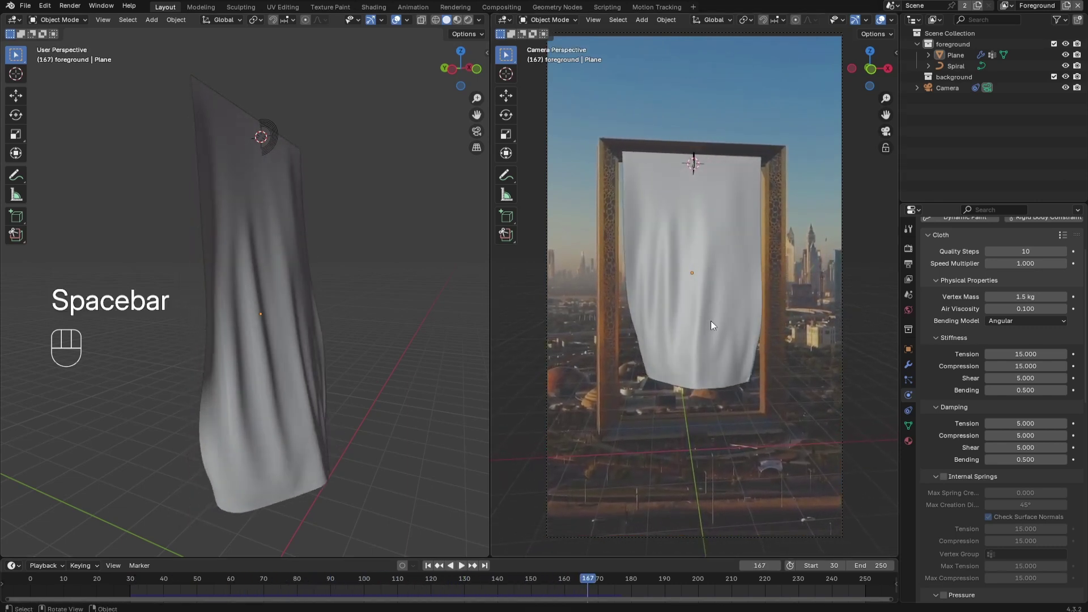
left_click(428, 566)
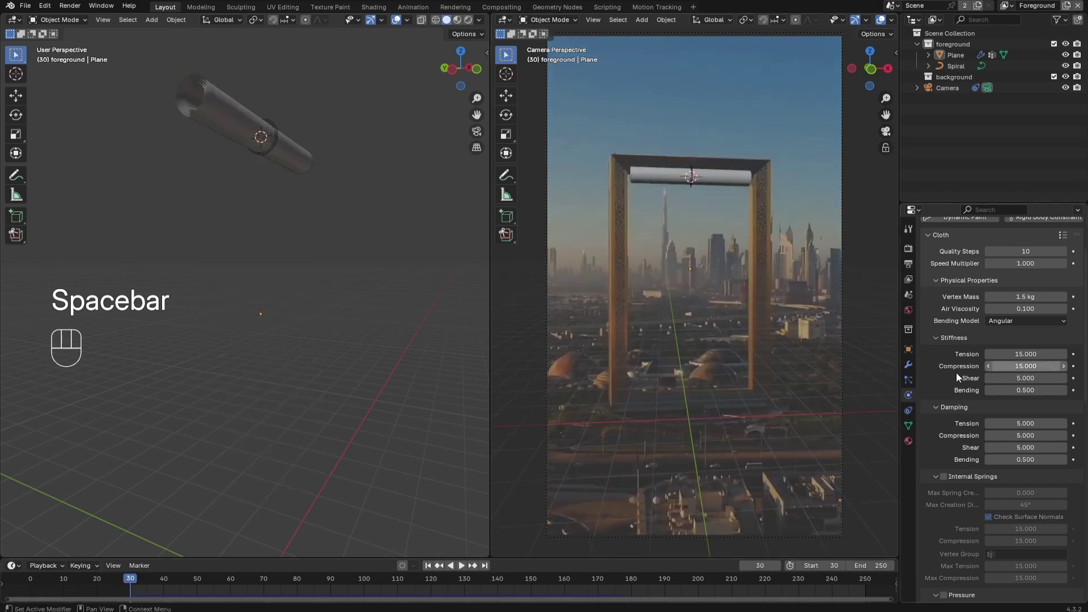
- Set the cloth's vertex mass to 2 kg and its air viscosity to 0.05
scroll(934, 380, "up", 1)
scroll(936, 382, "up", 2)
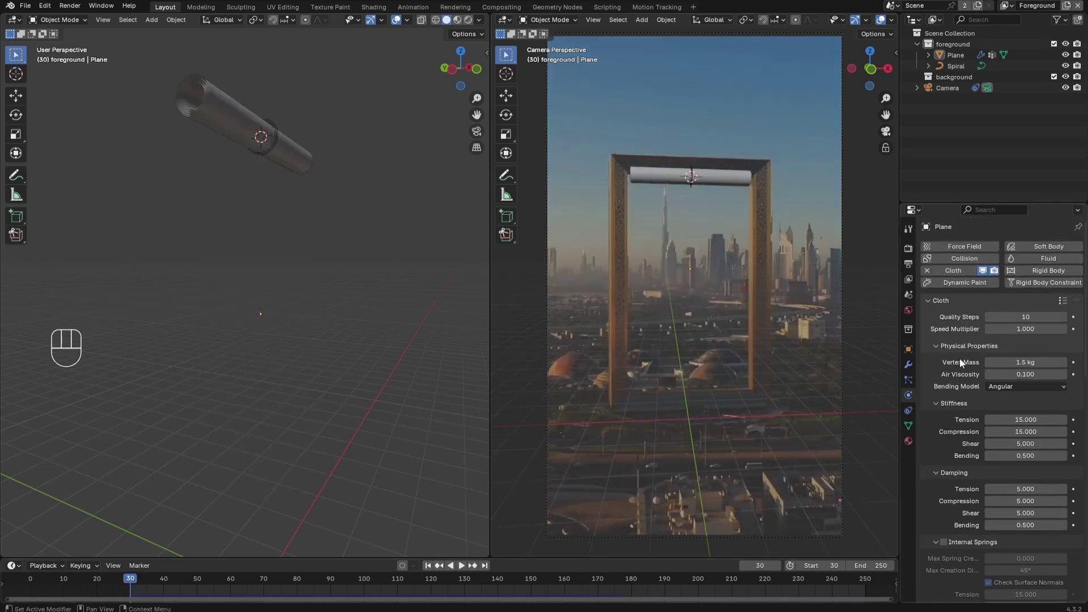
left_click(1032, 362)
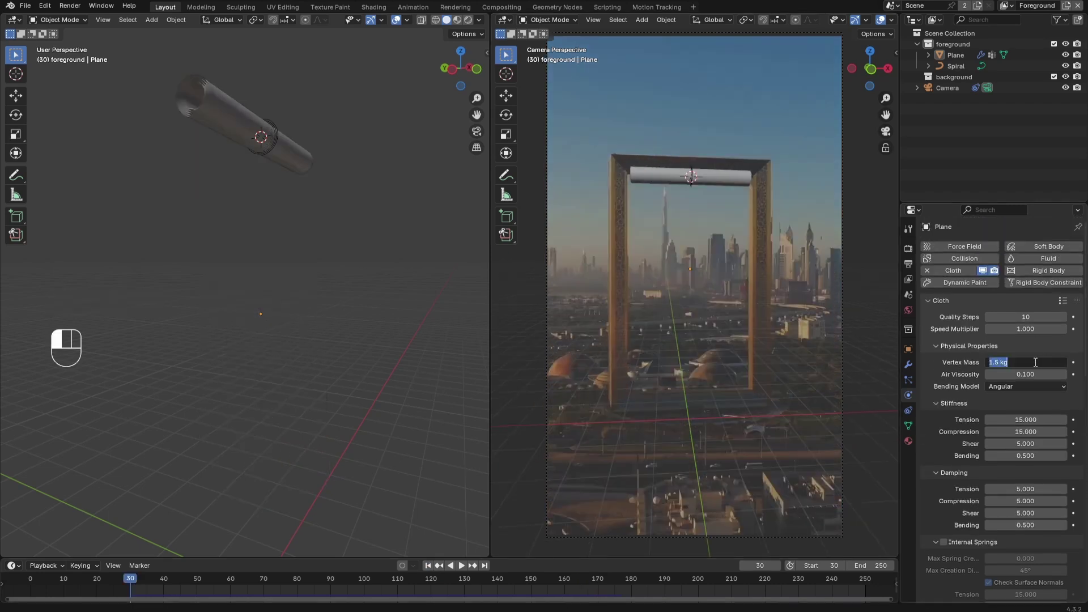
type("2")
key("Return")
left_click(1032, 372)
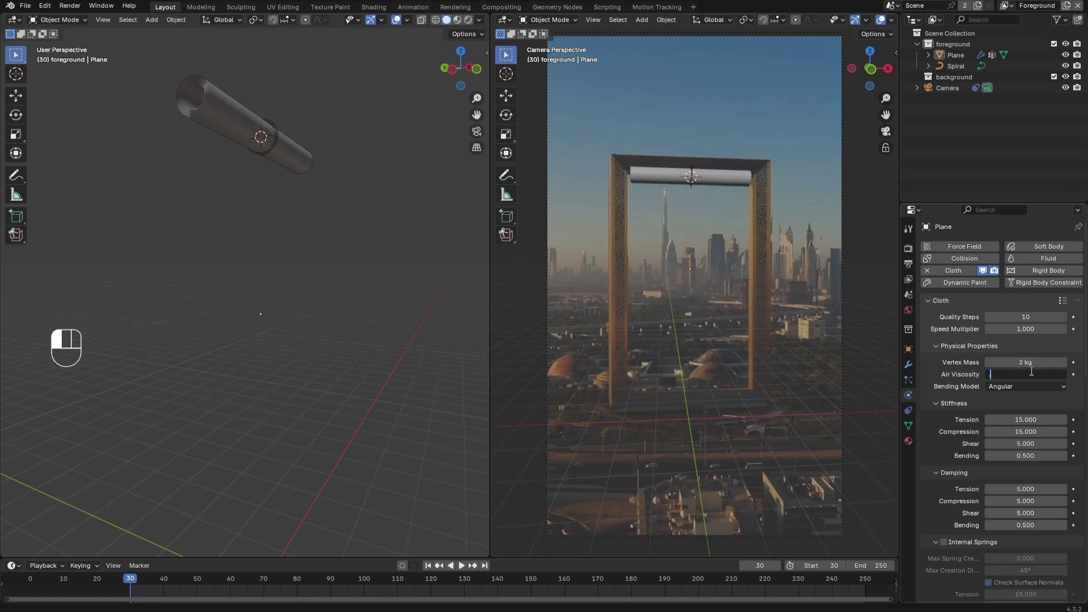
type(".05")
key("Return")
- Set the cloth's compression stiffness to 50
scroll(938, 379, "down", 5)
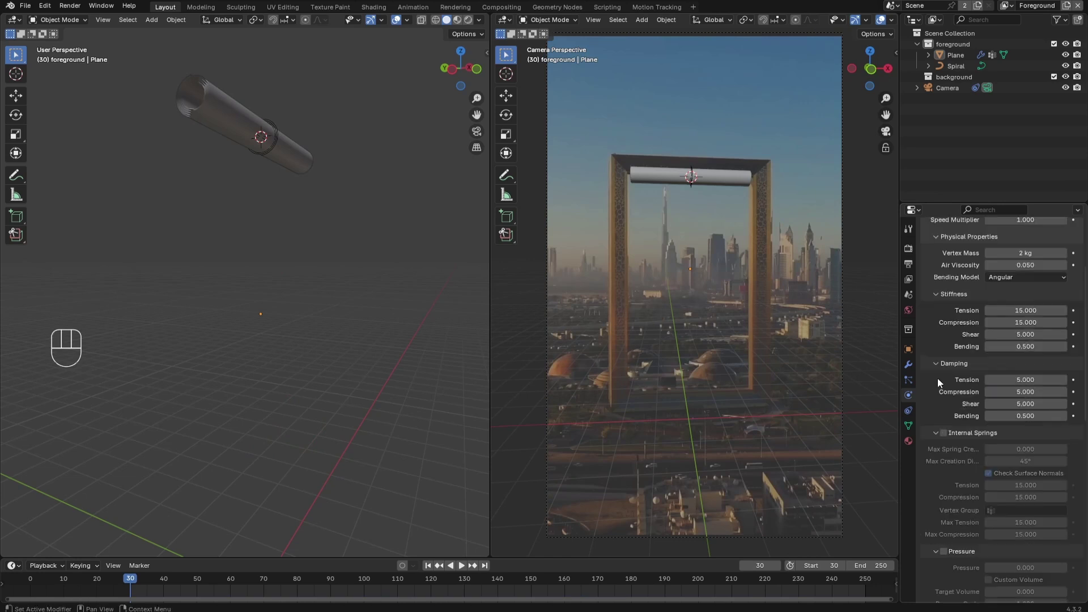
scroll(938, 379, "up", 1)
left_click(1026, 344)
type("50")
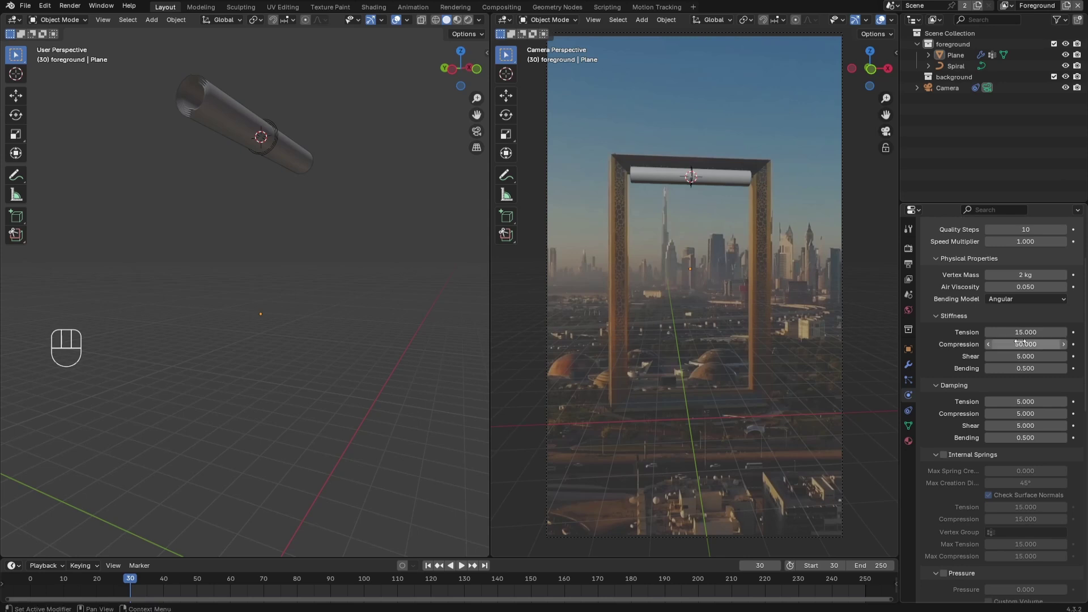
key("Return")
- Set the cloth's self-collision distance to 0.01 m
scroll(939, 460, "down", 3)
scroll(940, 458, "down", 15)
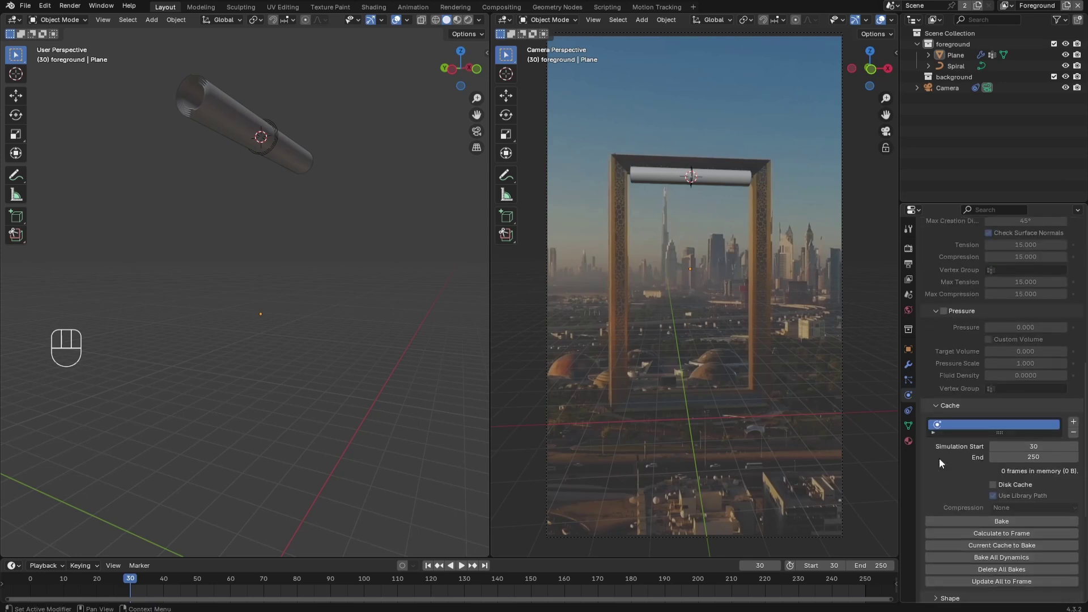
left_click(1009, 546)
type(".01")
key("Return")
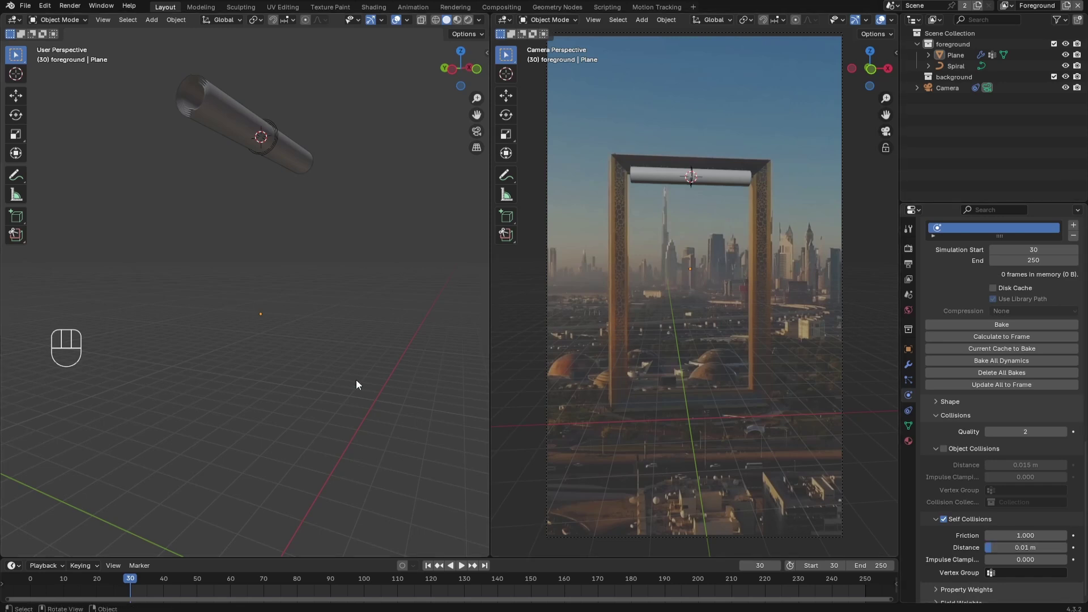
- Play the simulation with the stiffer cloth to examine how the banner unrolls, and return to the start frame
key("space")
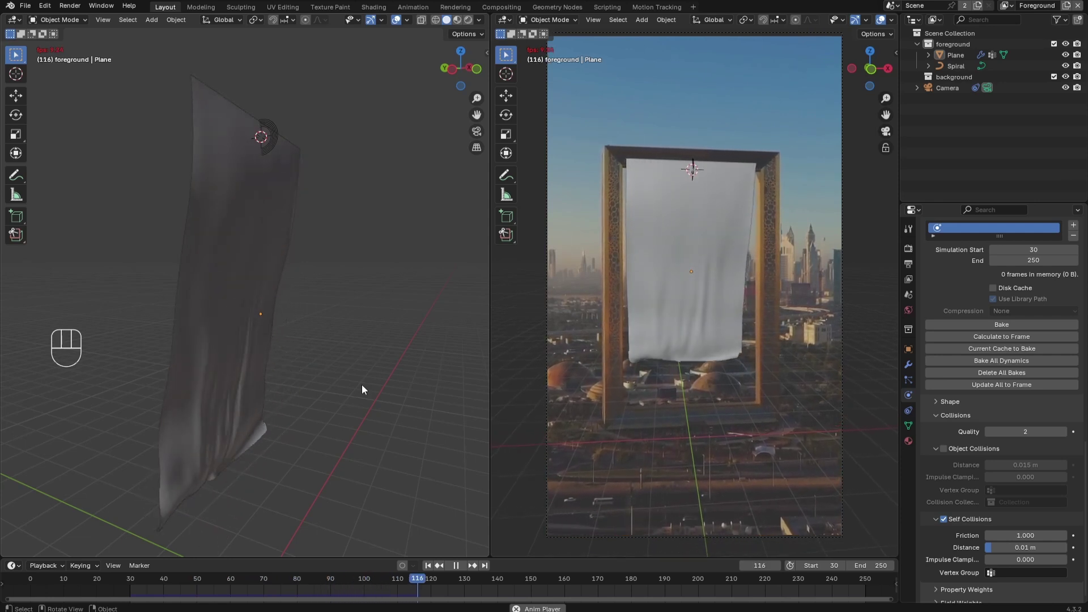
key("space")
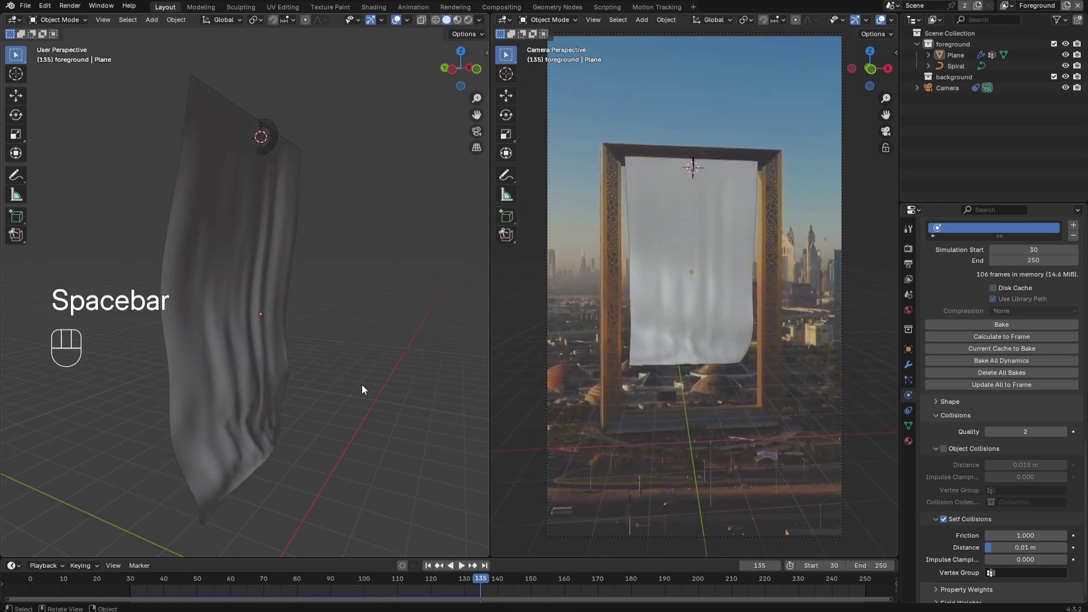
left_click(428, 566)
- Bake the banner's cloth simulation to the cache for frames 30 to 250 and play it back
scroll(945, 407, "up", 8)
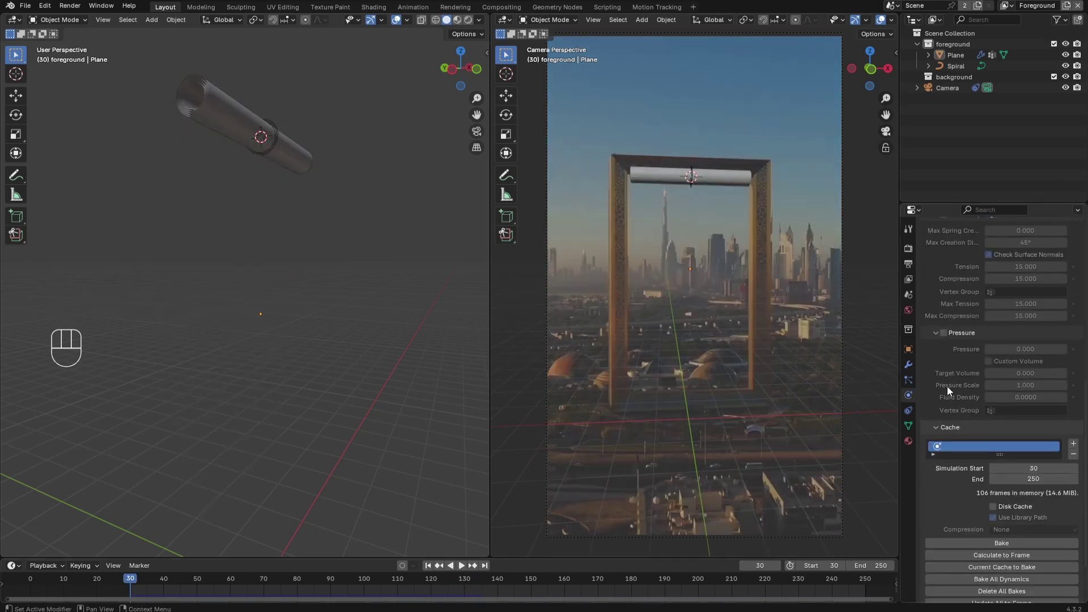
left_click(986, 543)
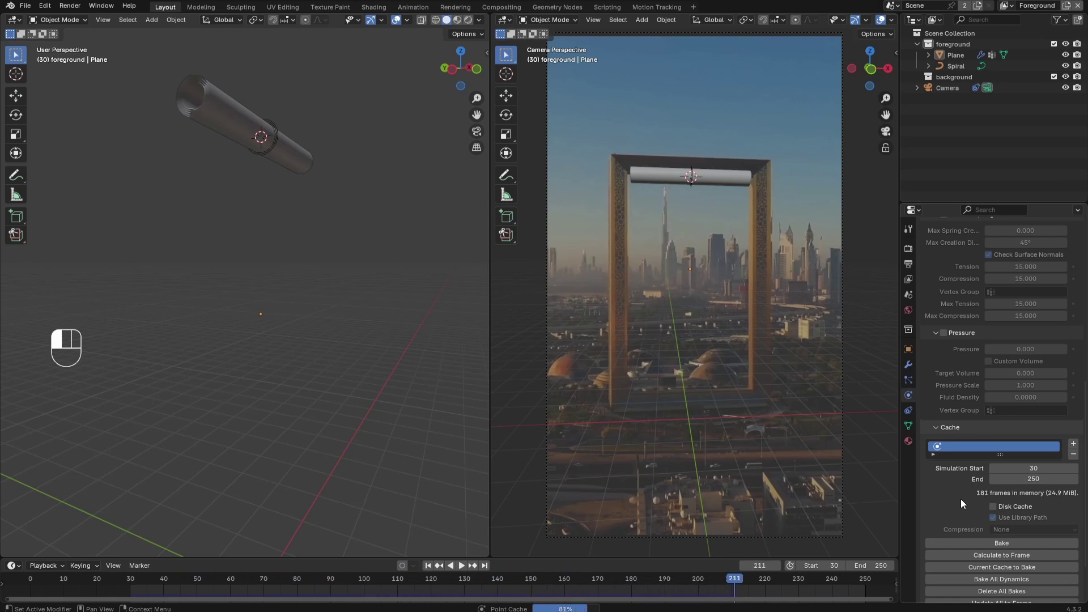
key("space")
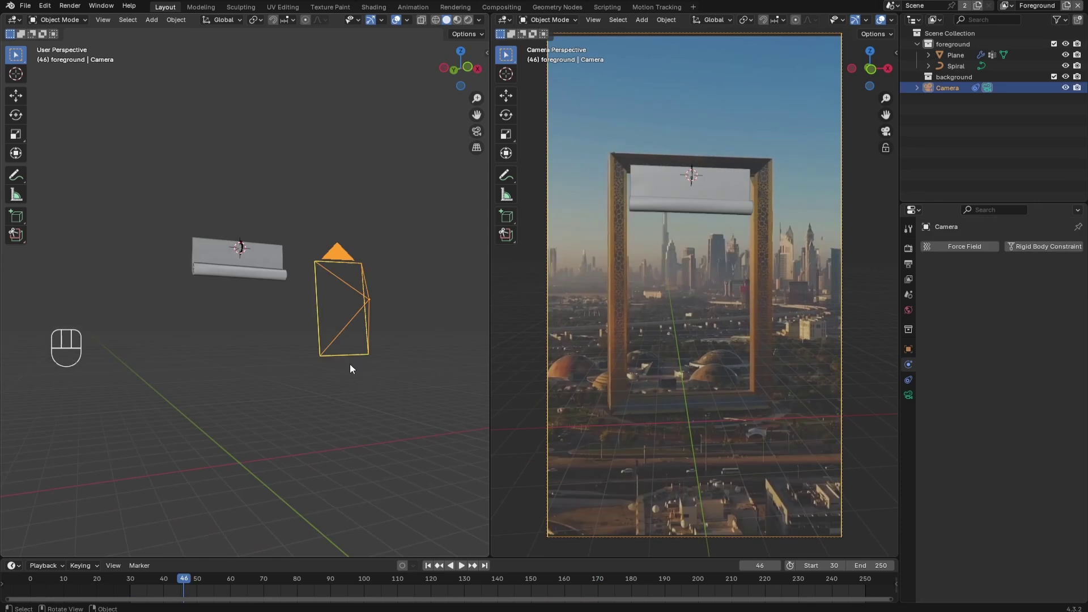
- In front view, move the camera vertically and rotate it to fit the banner inside the Dubai Frame, and play to check
key("KP_1")
key("g")
key("z")
left_click(267, 337)
key("r")
key("space")
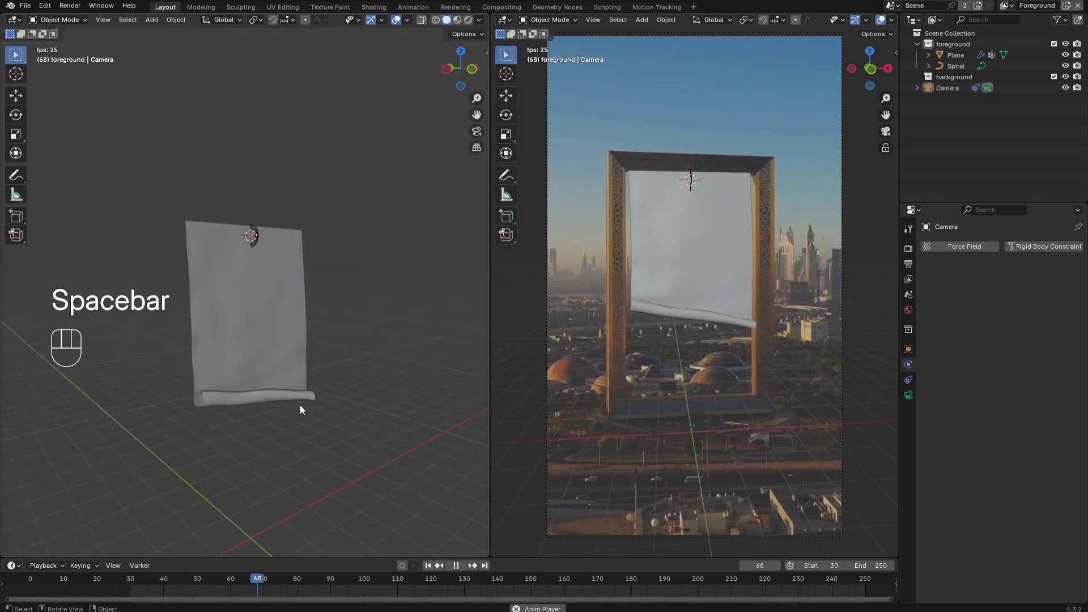
- Stop at frame 128, shift the camera about 0.038 m along Z and rotate it slightly to refine the banner's alignment
key("space")
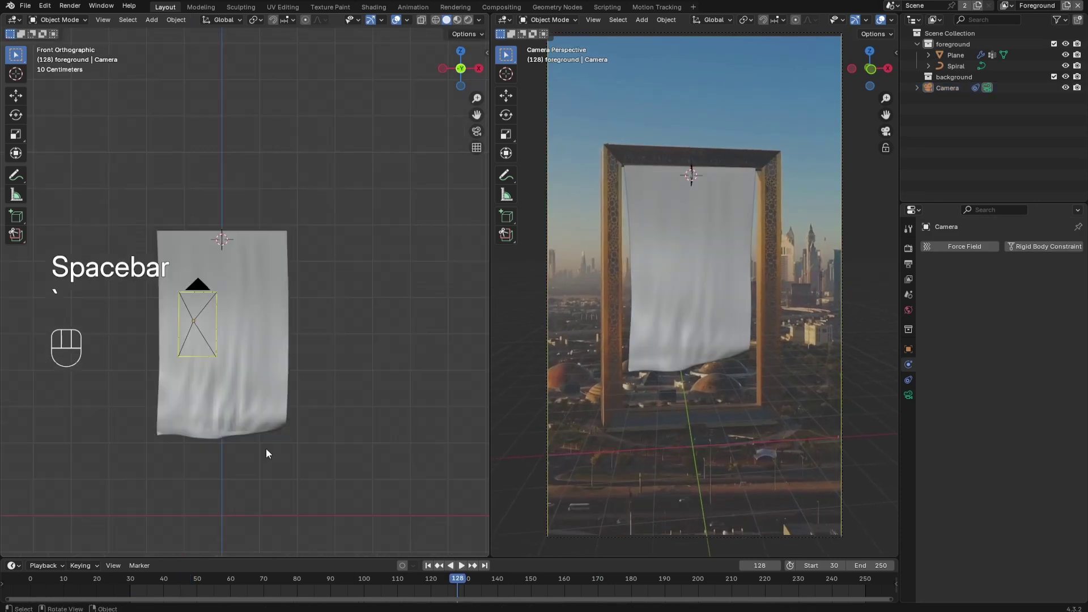
key("g")
key("r")
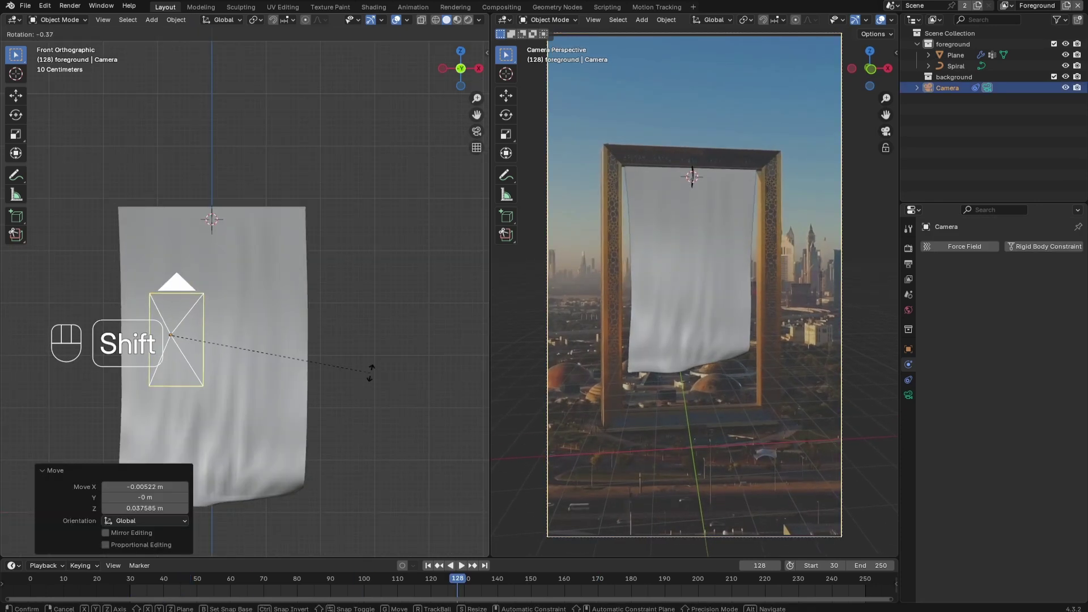
key("space")
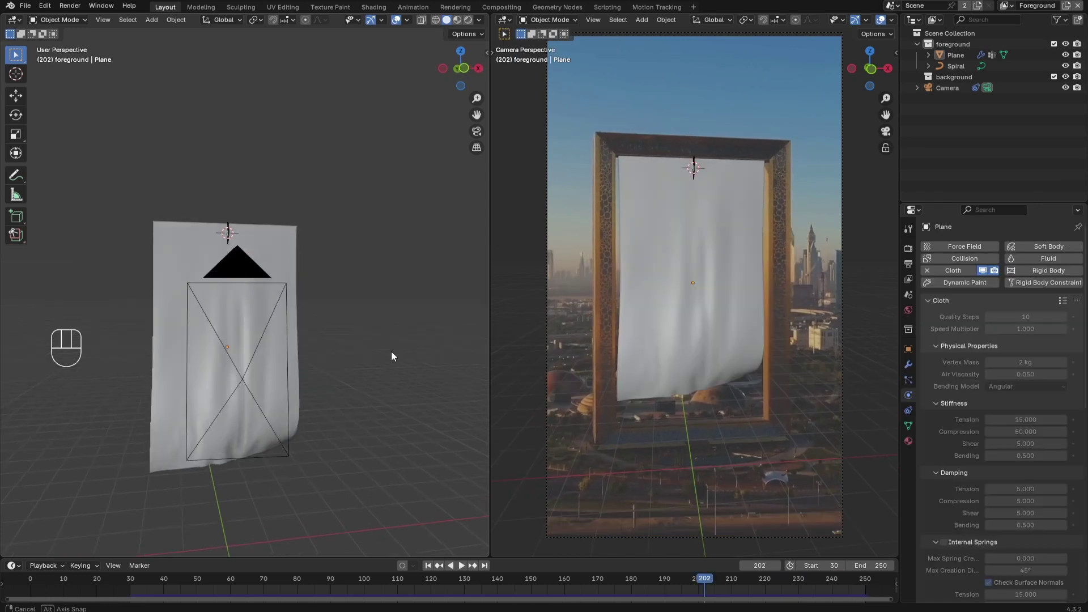
- Set the render engine to Cycles with GPU Compute as the device
middle_click_drag(392, 352, 394, 351)
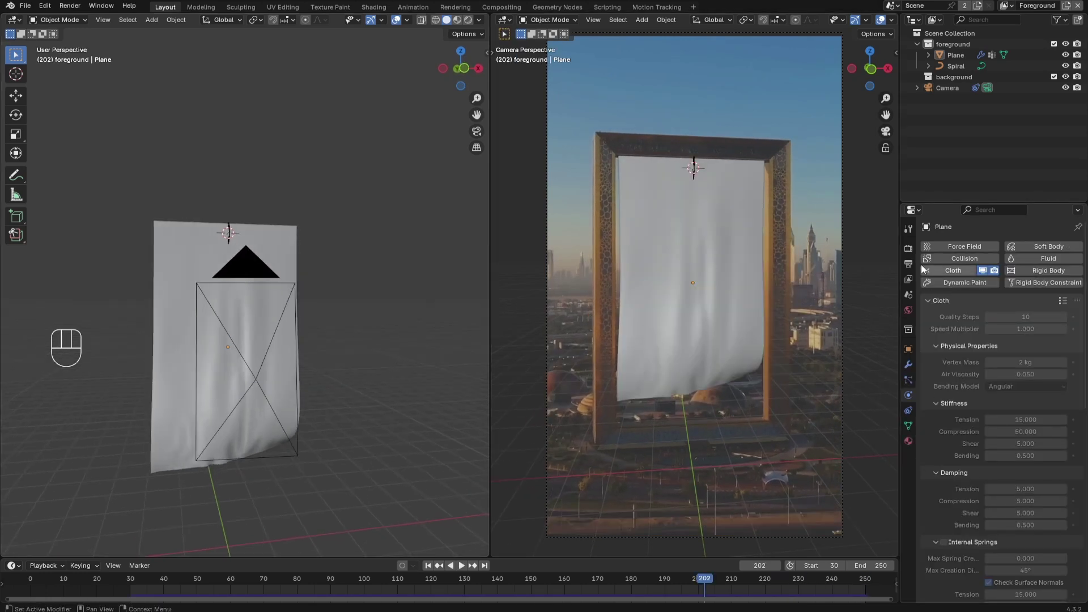
left_click(909, 248)
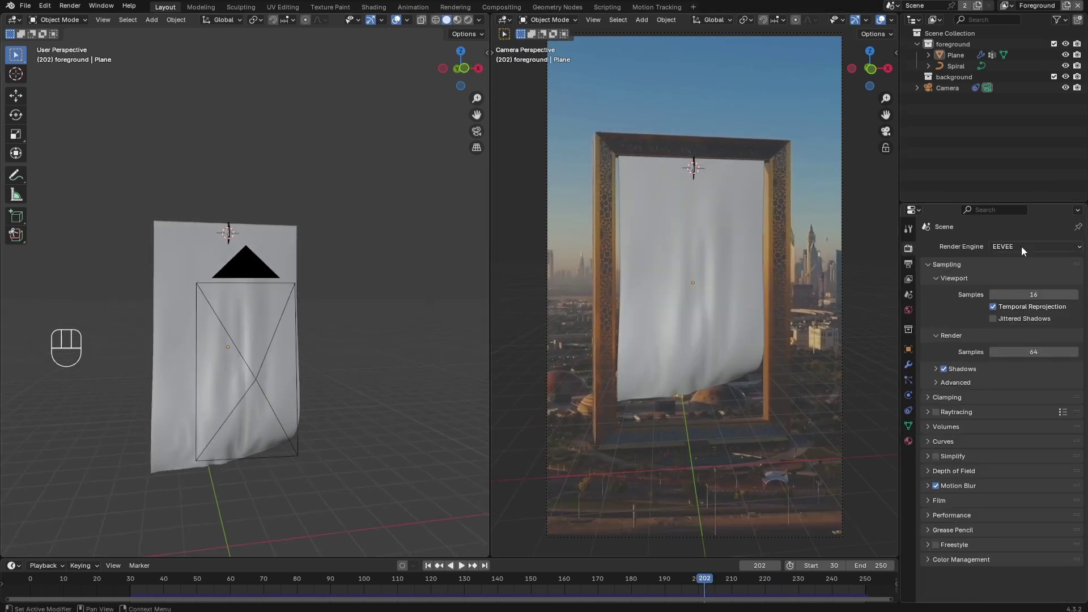
left_click(1021, 246)
left_click(1016, 283)
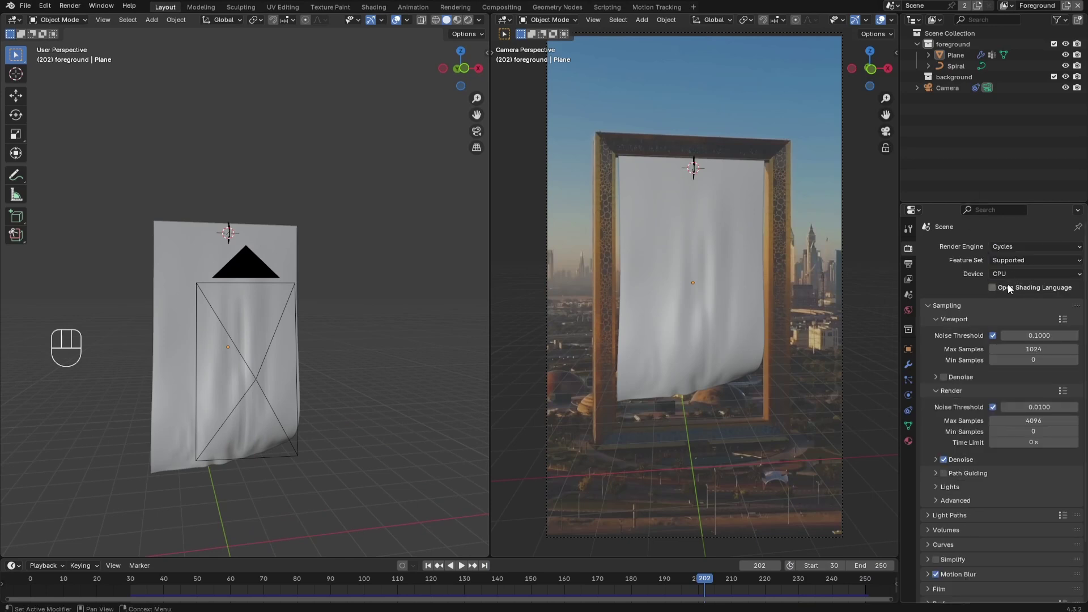
left_click(1007, 274)
left_click(1000, 297)
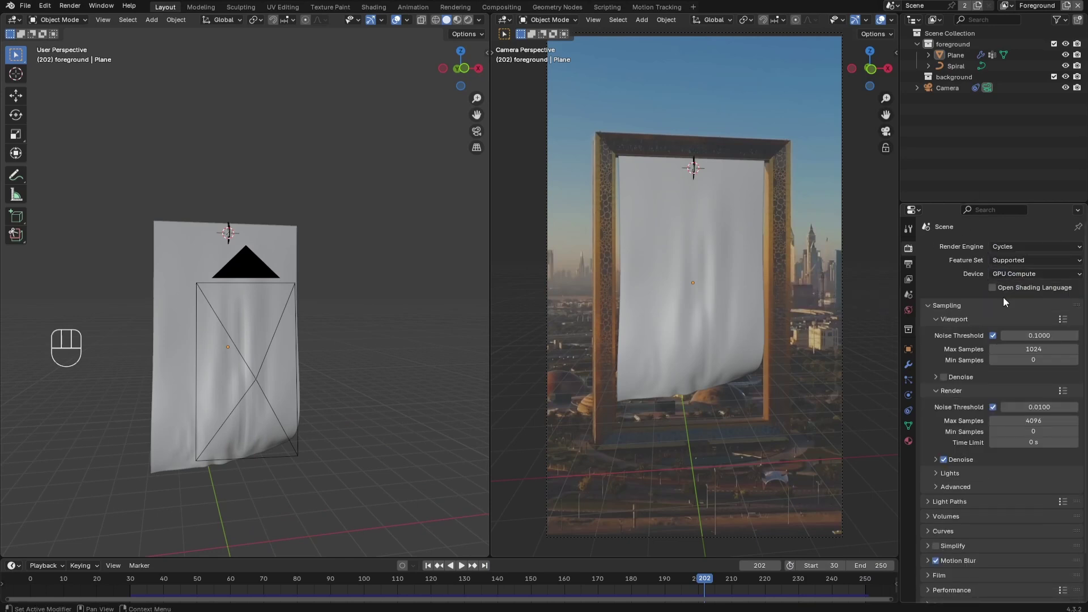
- Enable viewport denoising, and set the render denoiser to Fast quality with GPU use enabled
scroll(960, 341, "down", 1)
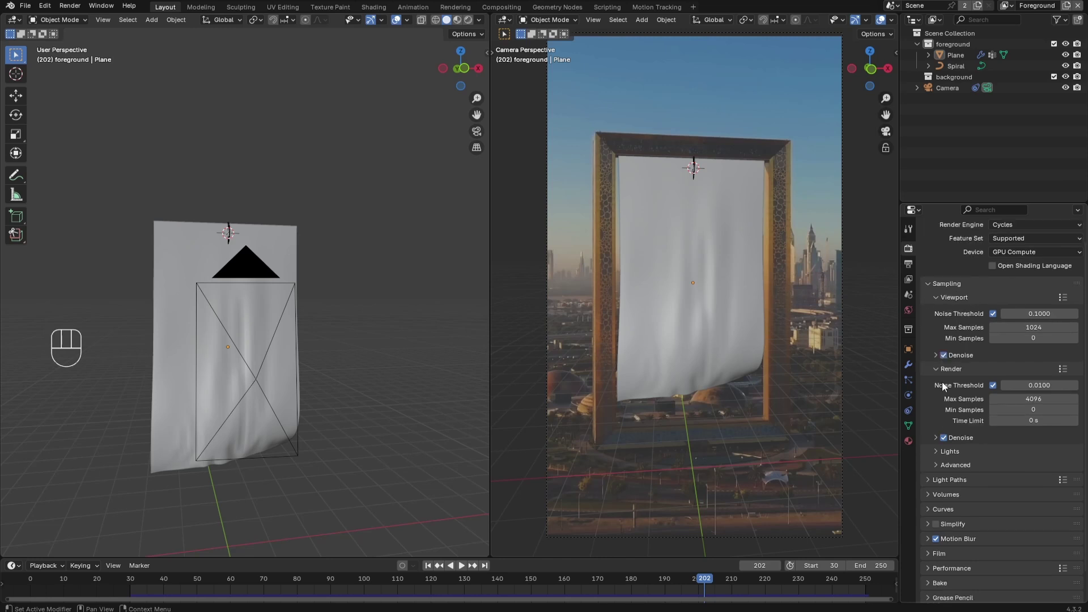
scroll(956, 380, "down", 1)
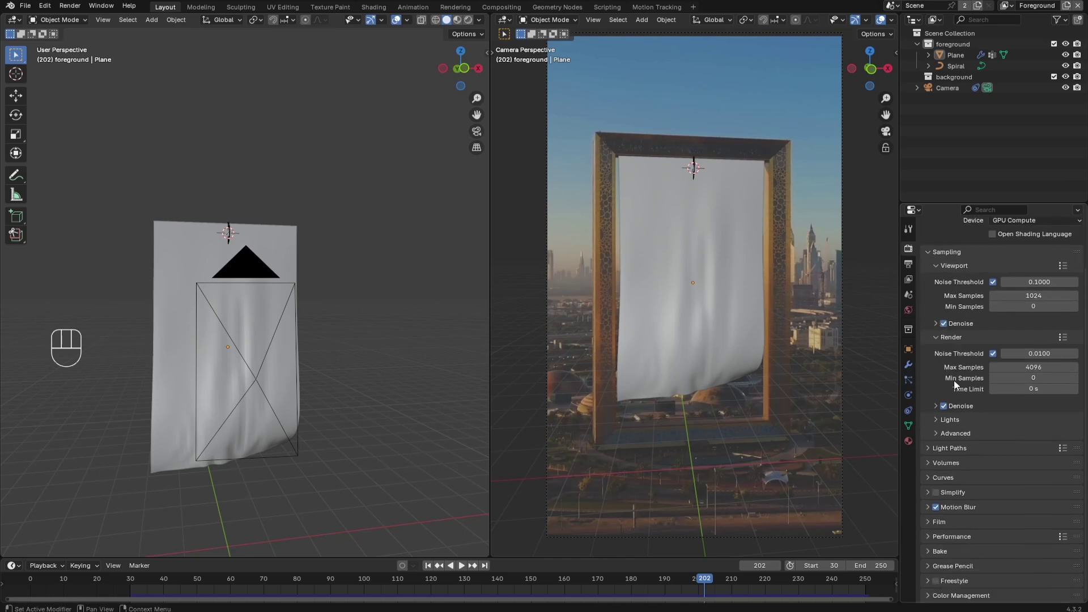
left_click(932, 406)
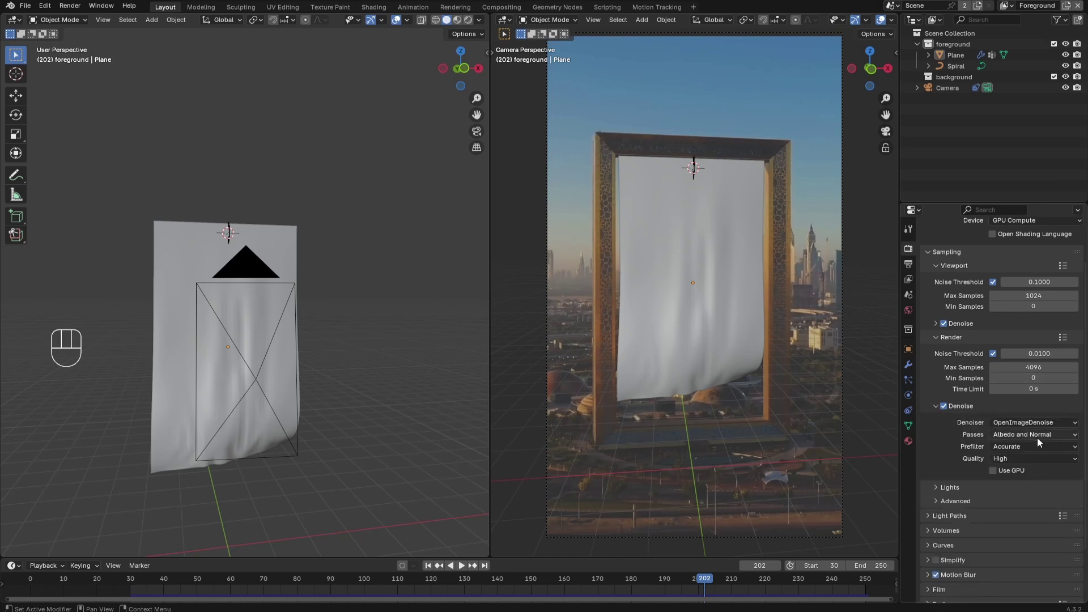
left_click(1020, 447)
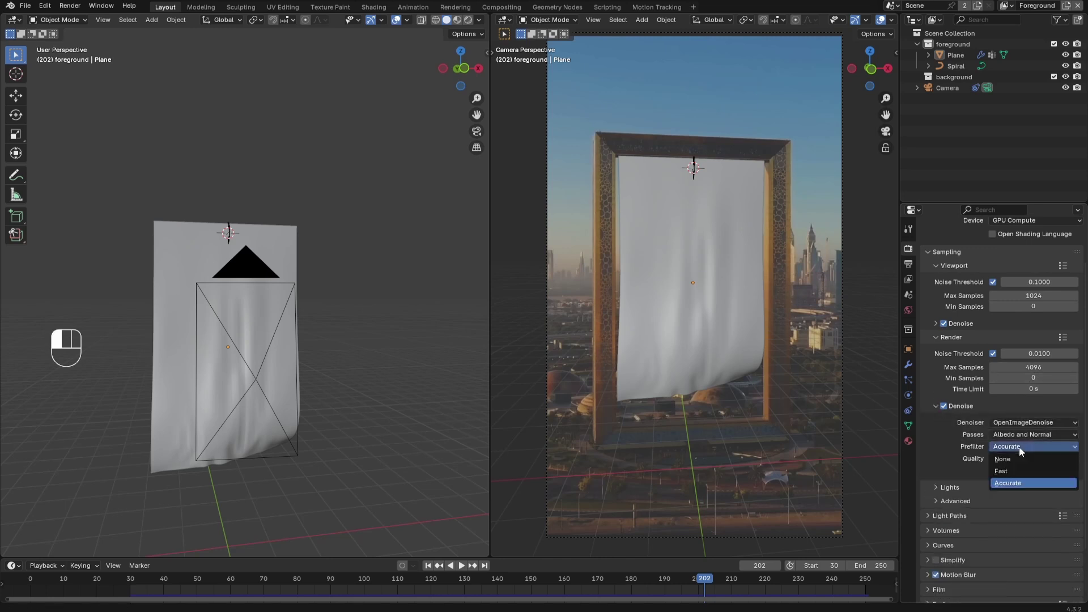
left_click(1019, 447)
left_click(1018, 458)
left_click(1014, 494)
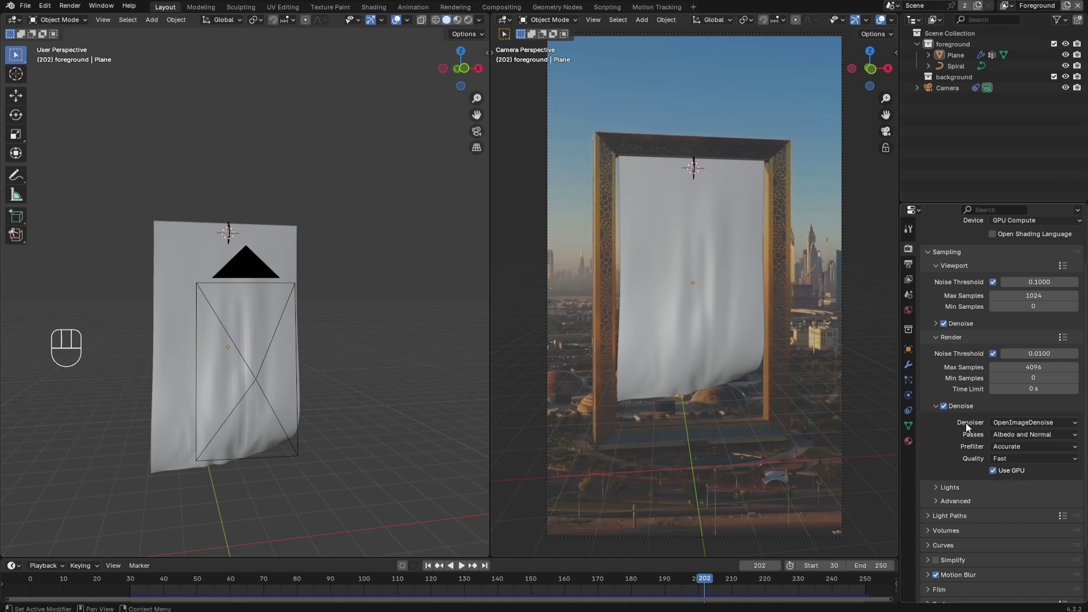
- Switch the camera viewport to Rendered shading
scroll(959, 428, "down", 3)
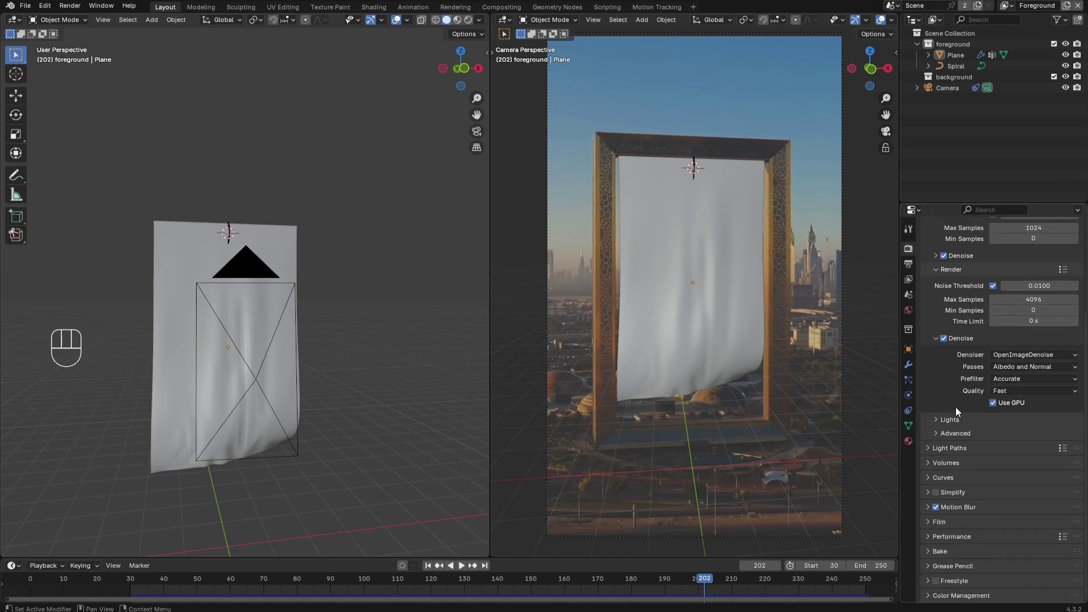
middle_click_drag(363, 352, 420, 271)
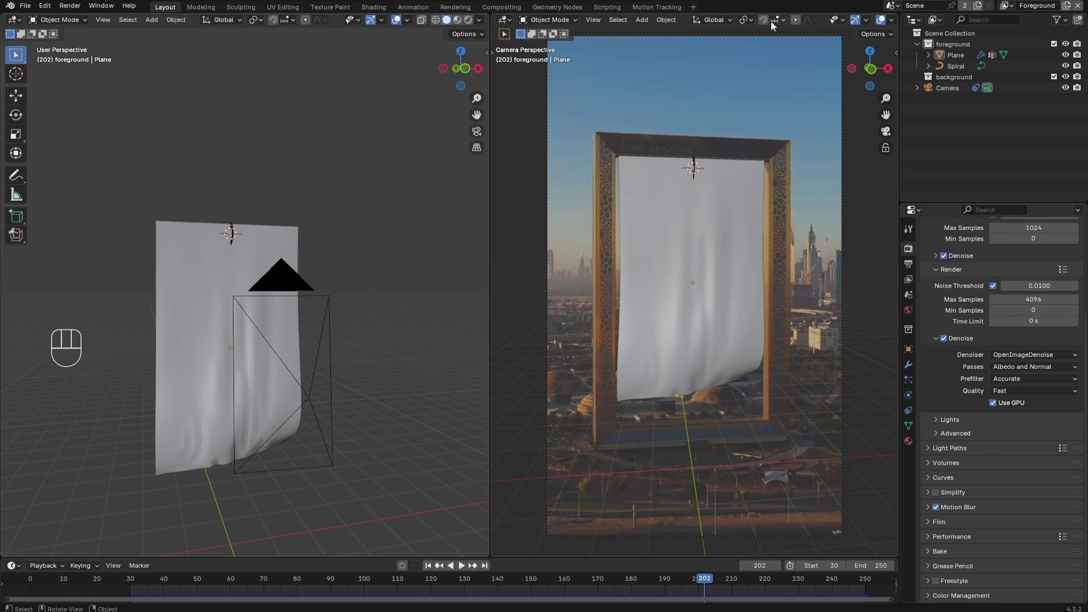
middle_click_drag(772, 22, 549, 17)
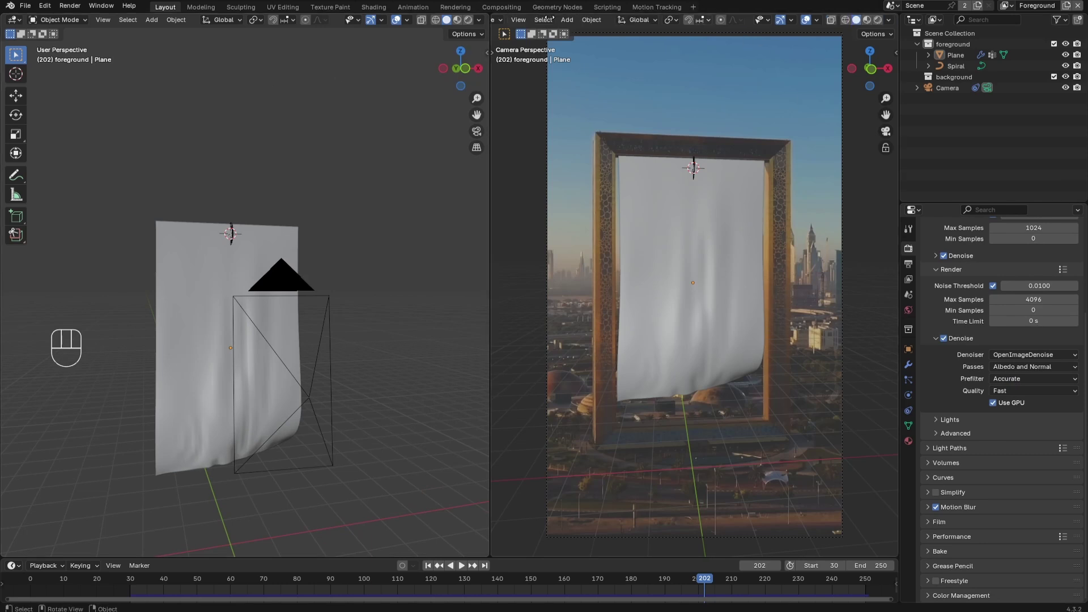
left_click(877, 20)
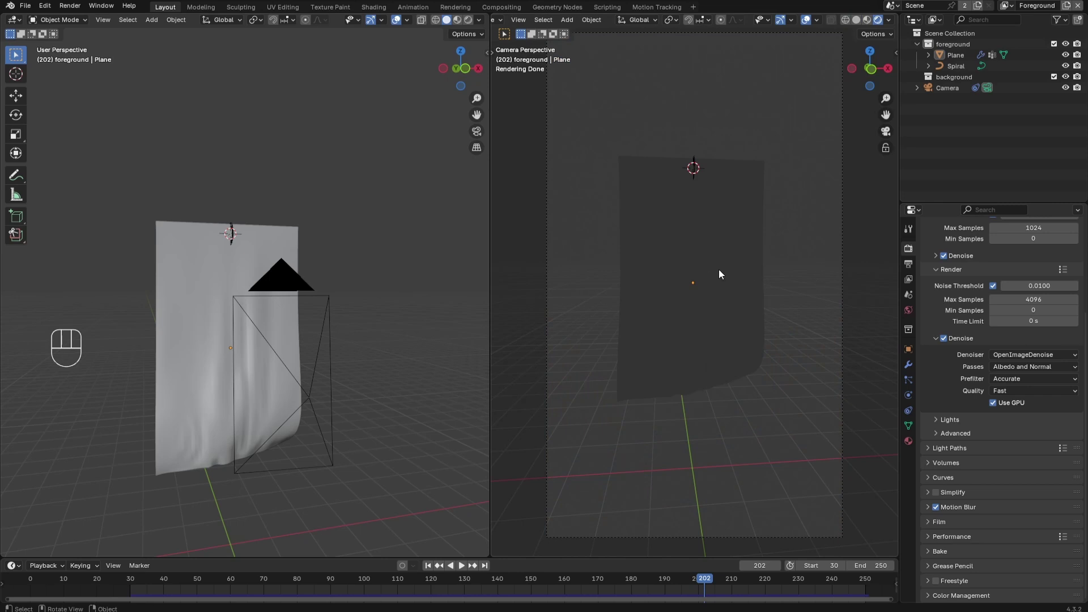
middle_click_drag(719, 270, 714, 279, "shift")
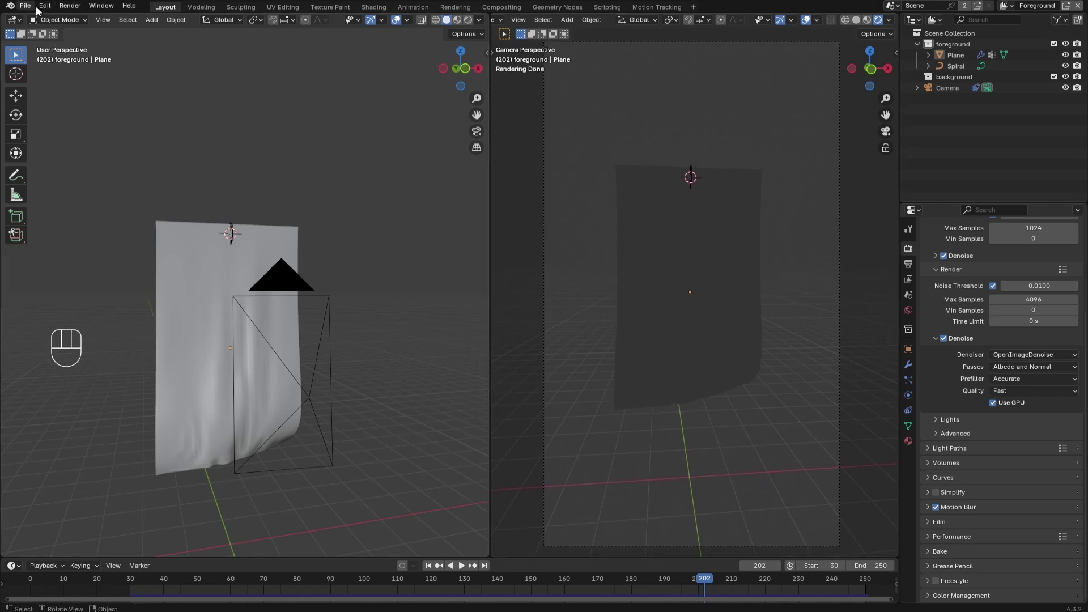
- Turn the perspective viewport into a Shader Editor showing the World nodes, and hide its sidebar
left_click(13, 19)
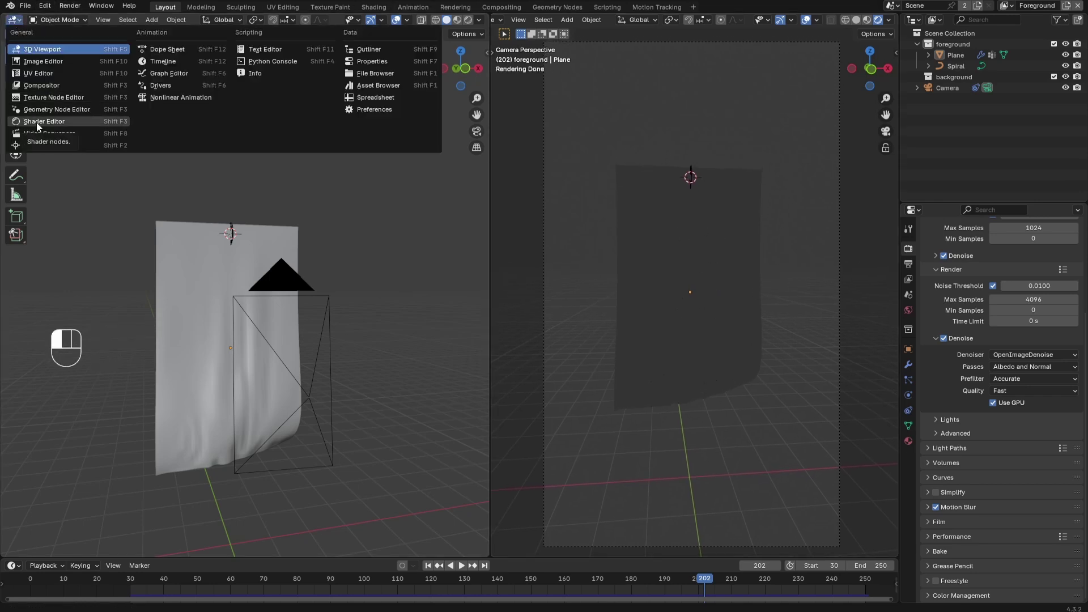
left_click(36, 122)
left_click(51, 20)
left_click(50, 62)
middle_click_drag(184, 151, 276, 162)
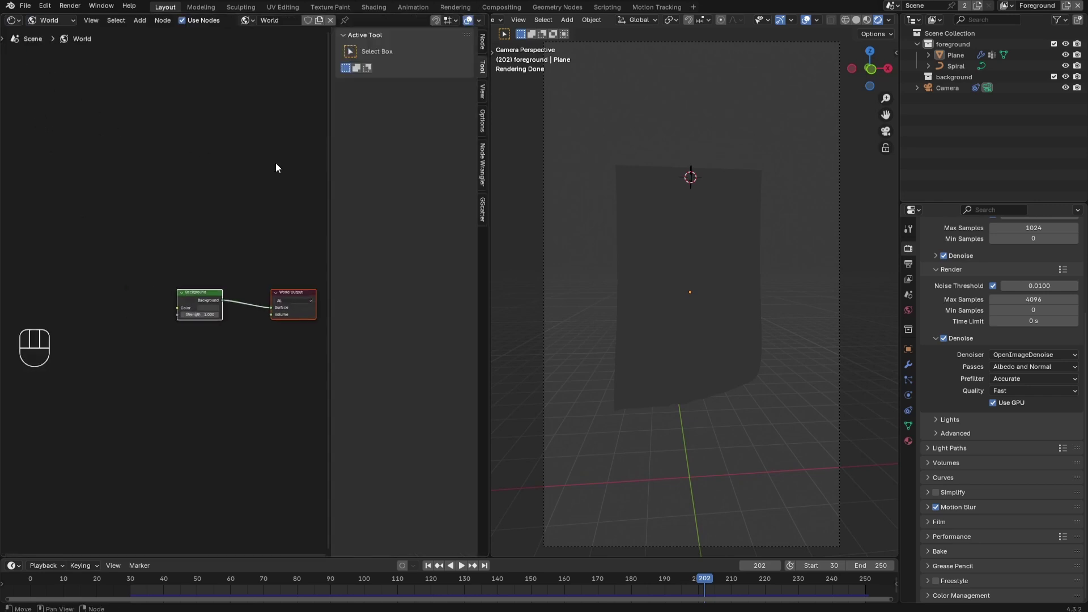
key("n")
- Add a Sky Texture node and connect its color to the Background node's color input
scroll(187, 233, "up", 2)
key("shift+a")
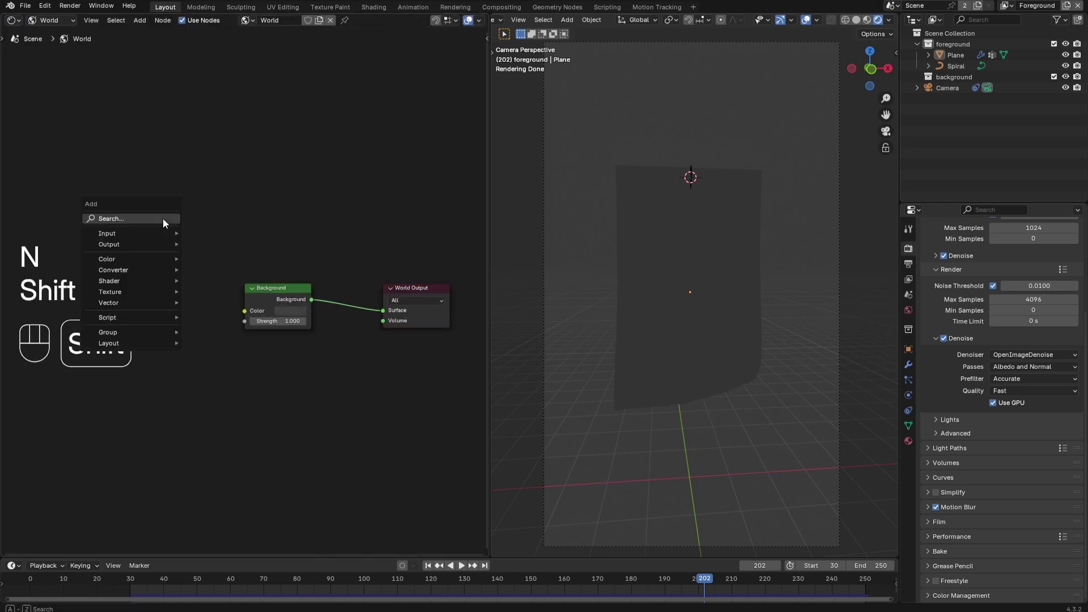
left_click(164, 220)
left_click(236, 239)
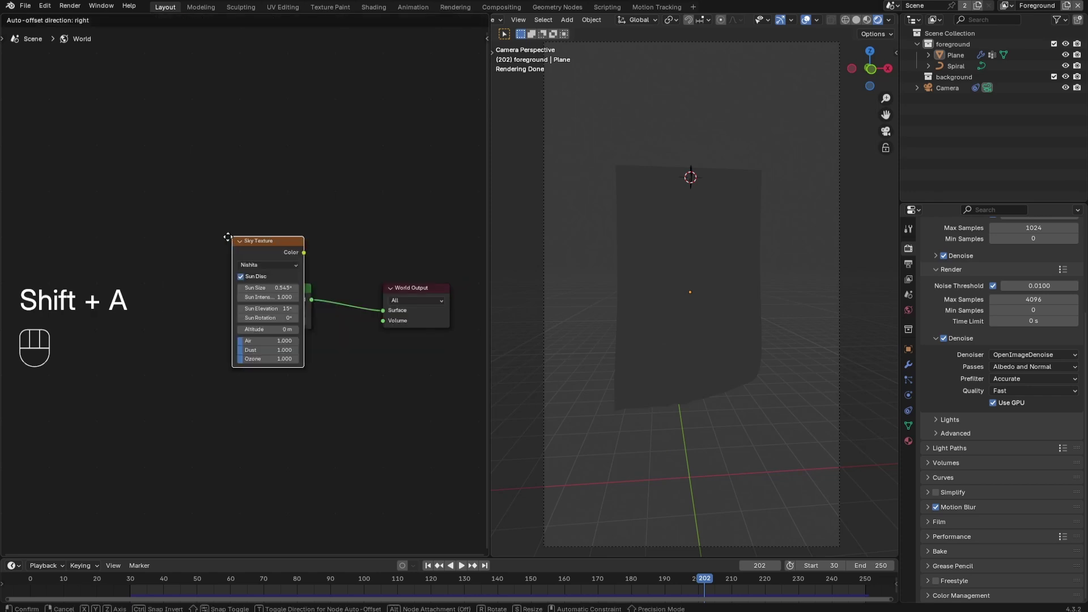
left_click(142, 265)
scroll(241, 298, "up", 2)
left_click_drag(192, 270, 242, 318)
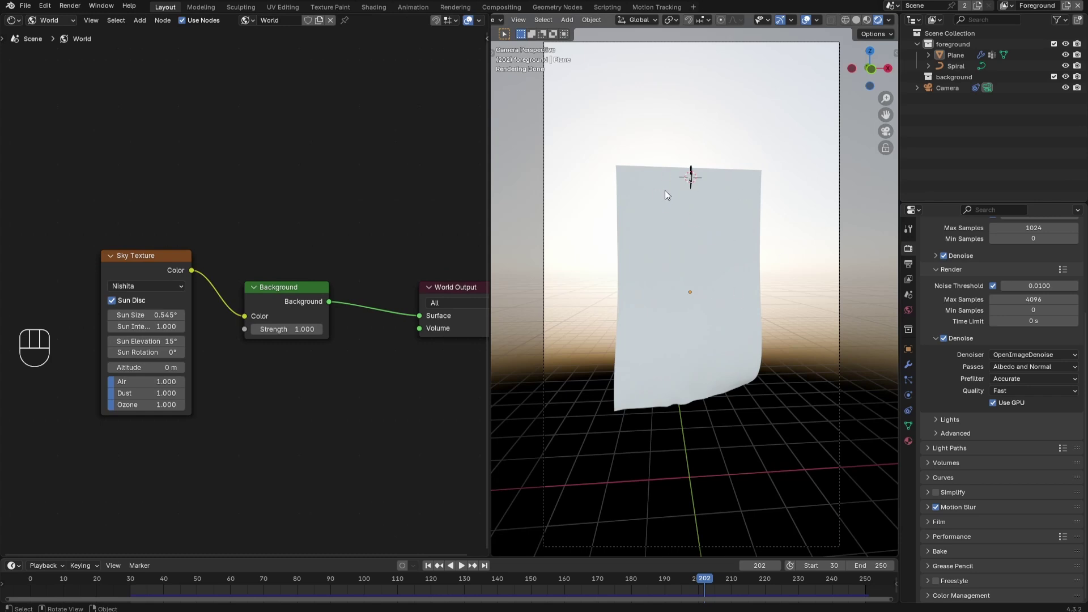
- Set the Sky Texture's sun rotation to 241°
left_click(139, 353)
mouse_move(138, 353)
left_mouse_down()
mouse_move(269, 352)
mouse_move(240, 352)
mouse_move(255, 352)
left_mouse_up()
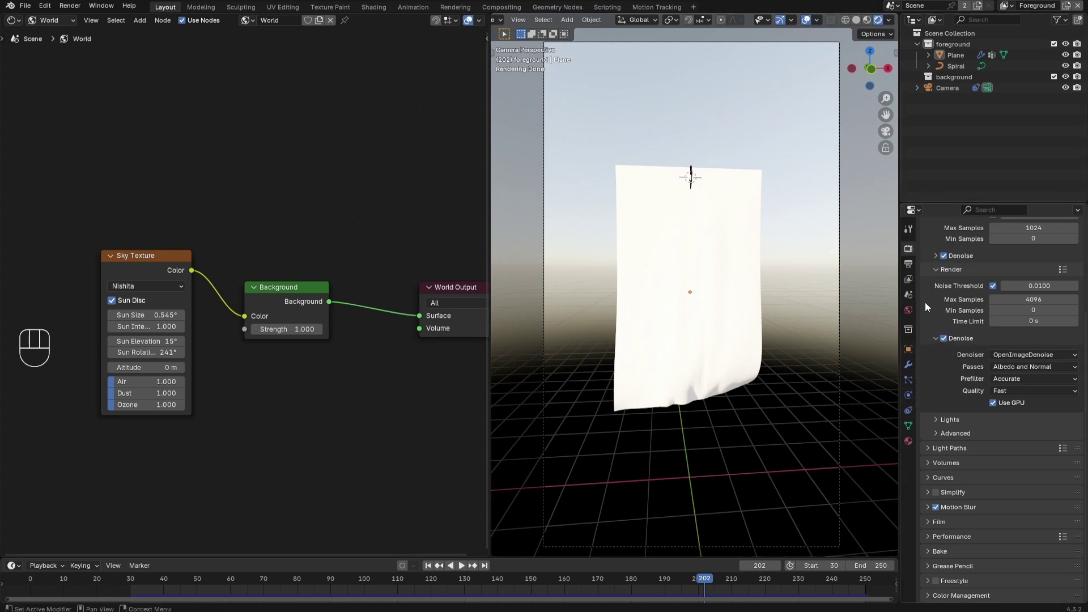
- Enable a transparent film background in the render settings
left_click(927, 523)
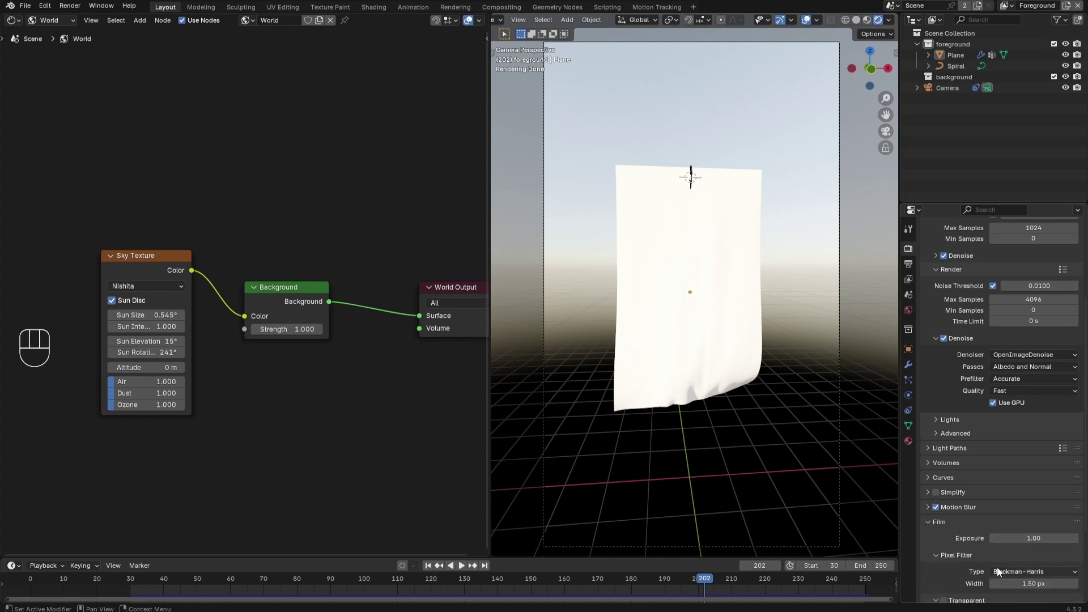
scroll(976, 542, "down", 2)
left_click(944, 558)
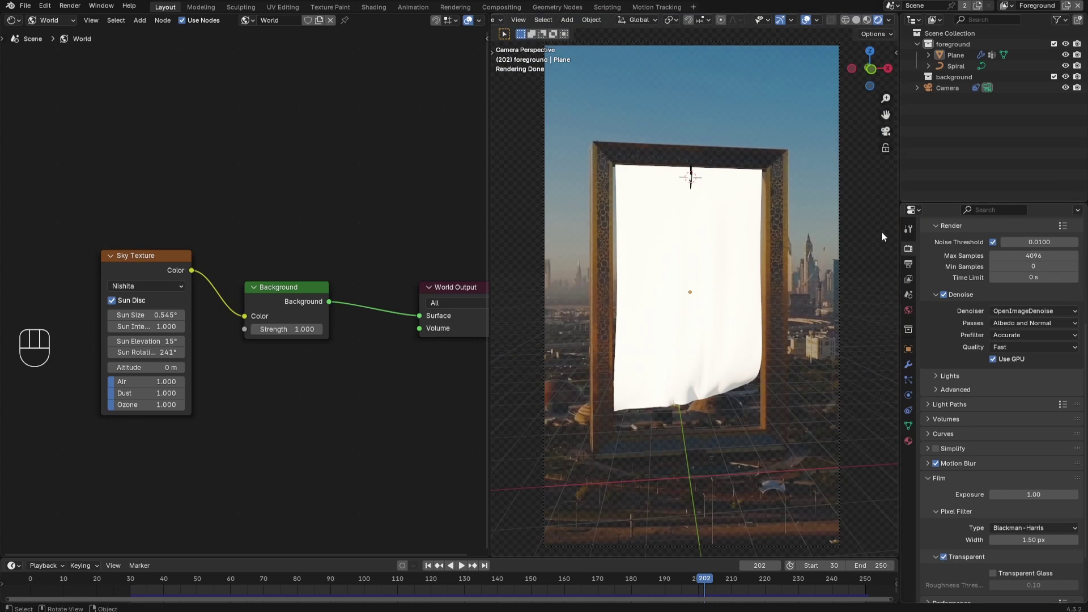
- Set the Sky Texture's sun rotation to 271° to match the light direction on the buildings in the footage
scroll(835, 270, "up", 5)
middle_click_drag(803, 309, 725, 267, "shift")
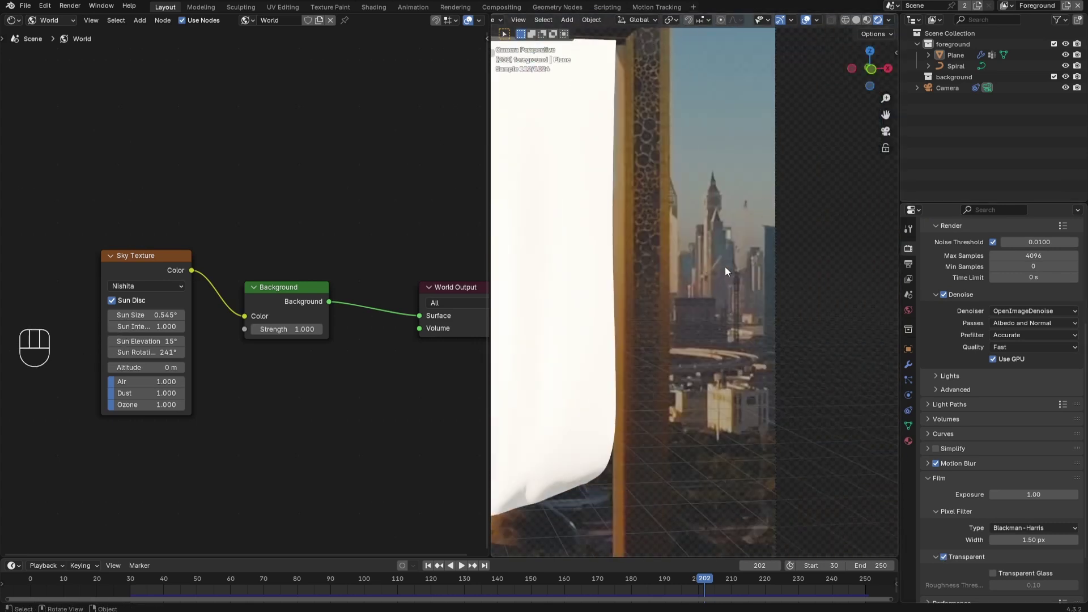
scroll(730, 142, "up", 3)
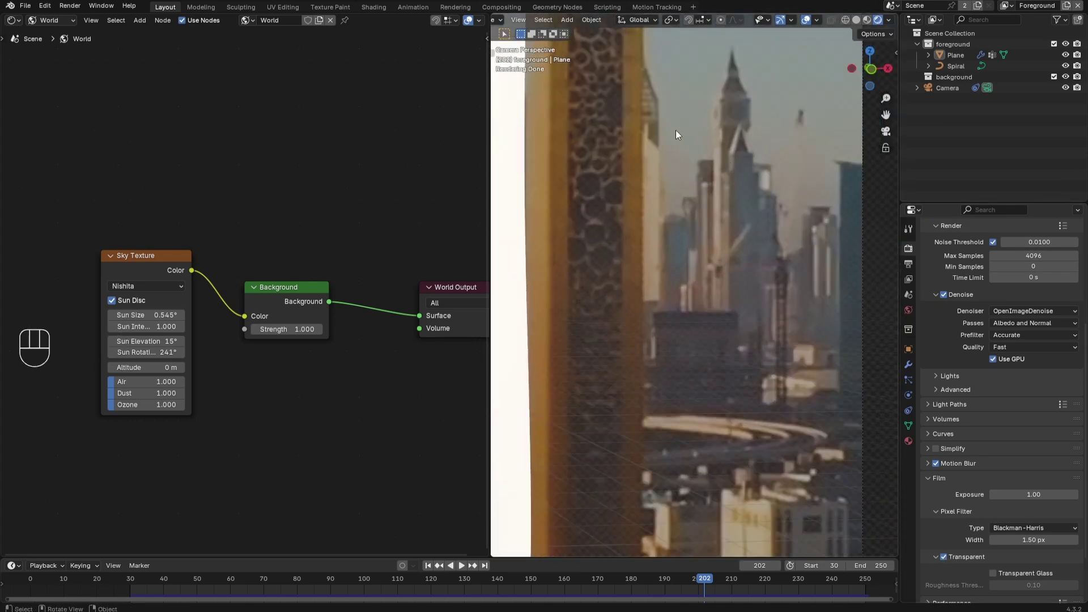
scroll(725, 174, "down", 2)
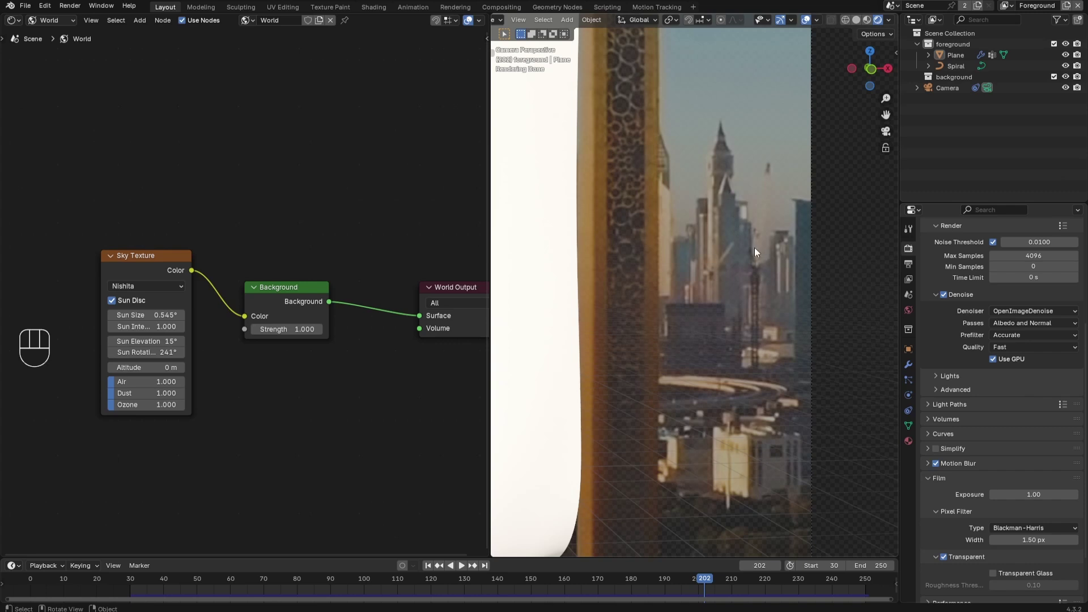
middle_click_drag(745, 465, 655, 308, "shift")
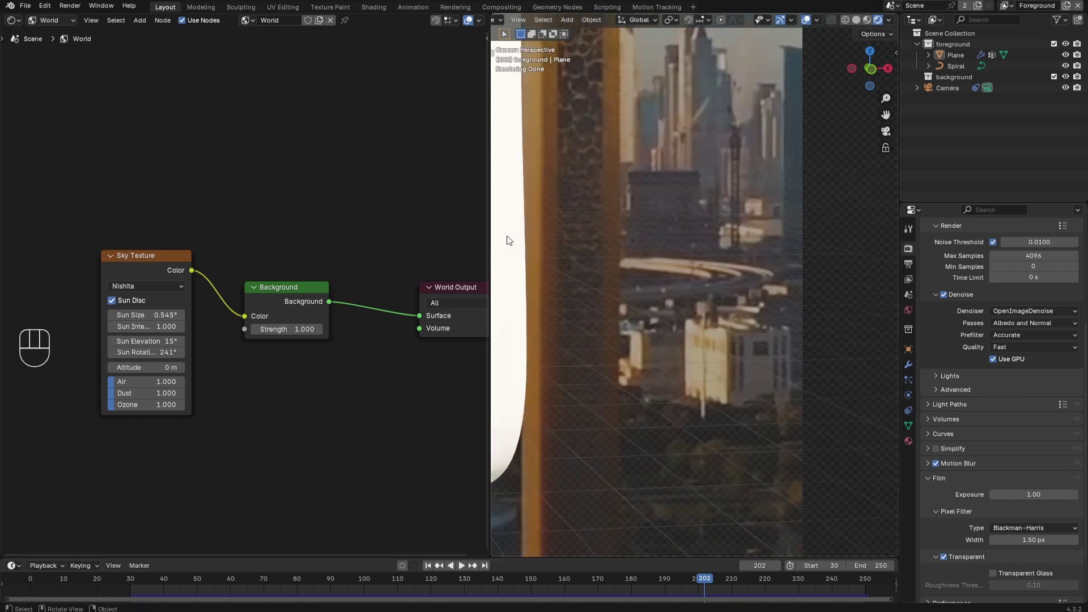
key("Home")
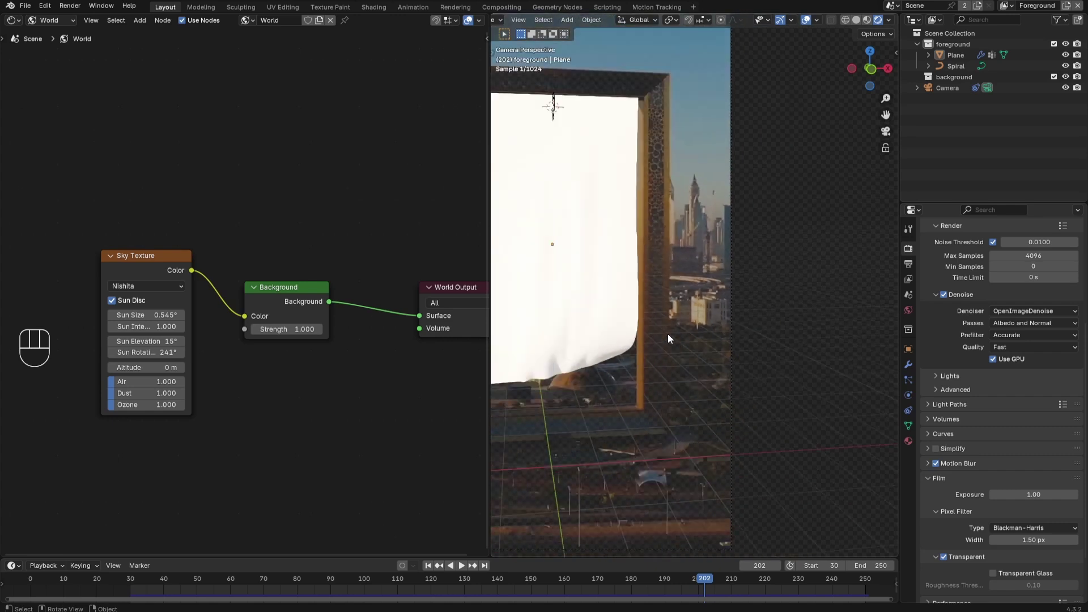
left_click_drag(140, 352, 156, 352)
scroll(679, 333, "up", 4)
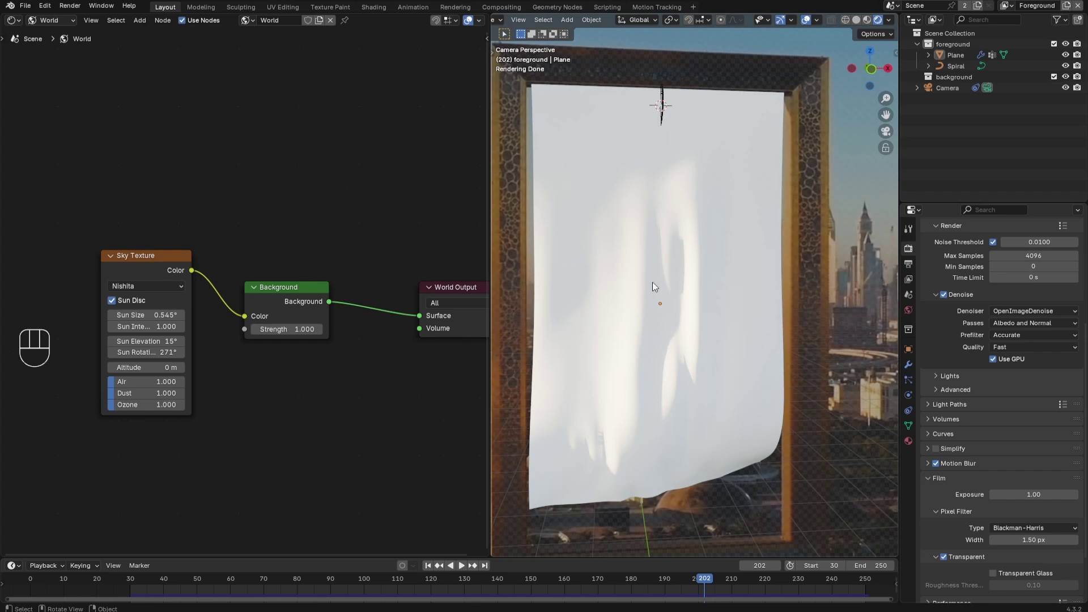
scroll(835, 391, "down", 2)
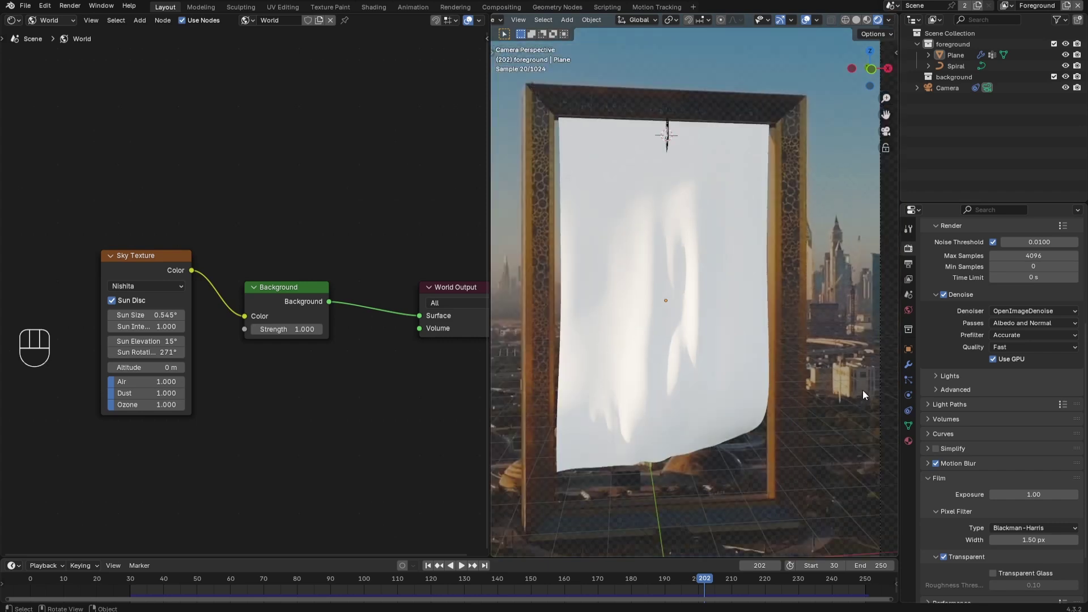
- Set the Sky Texture's sun elevation to 5° and its sun size to 5°
left_click(143, 342)
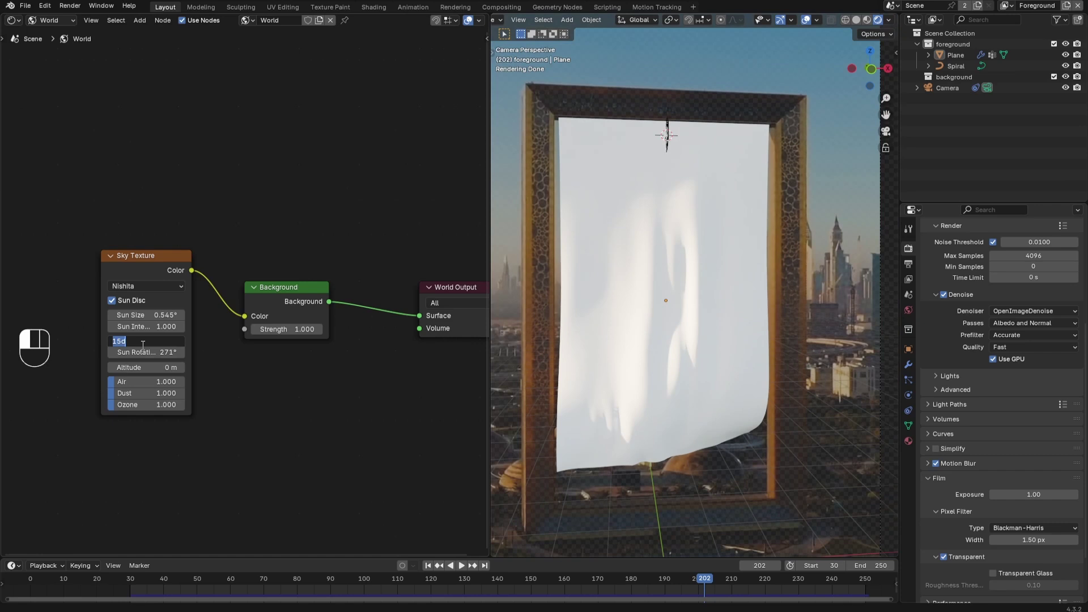
key("Return")
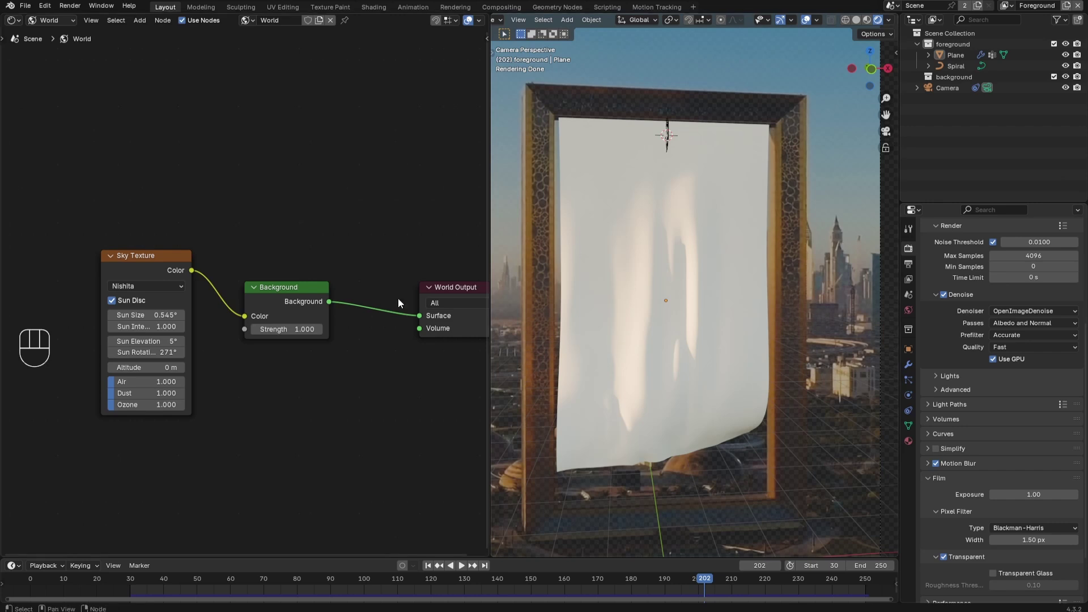
left_click(145, 314)
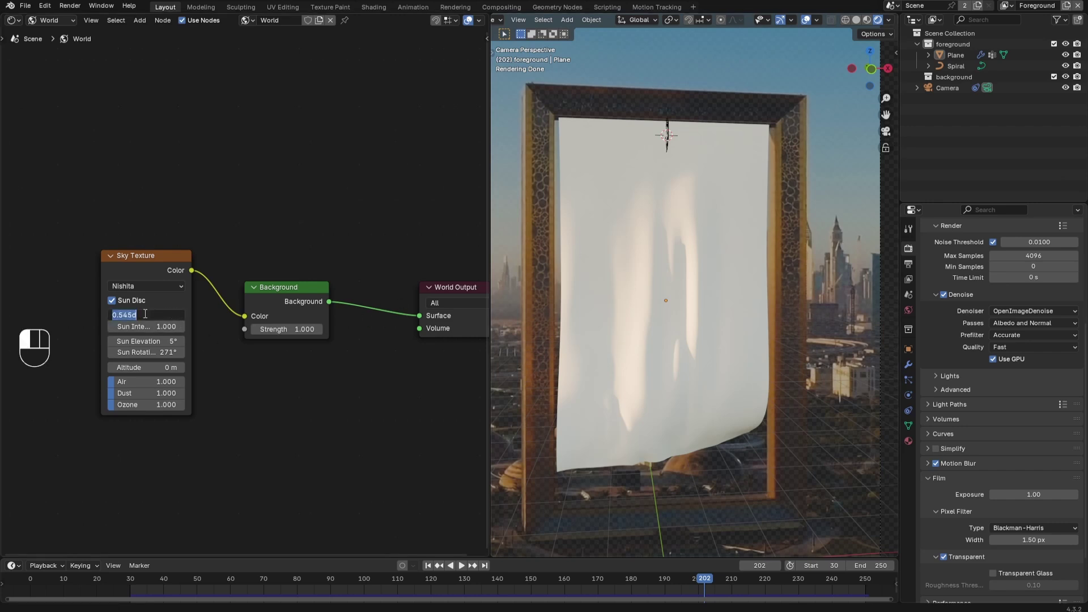
type("5")
key("Return")
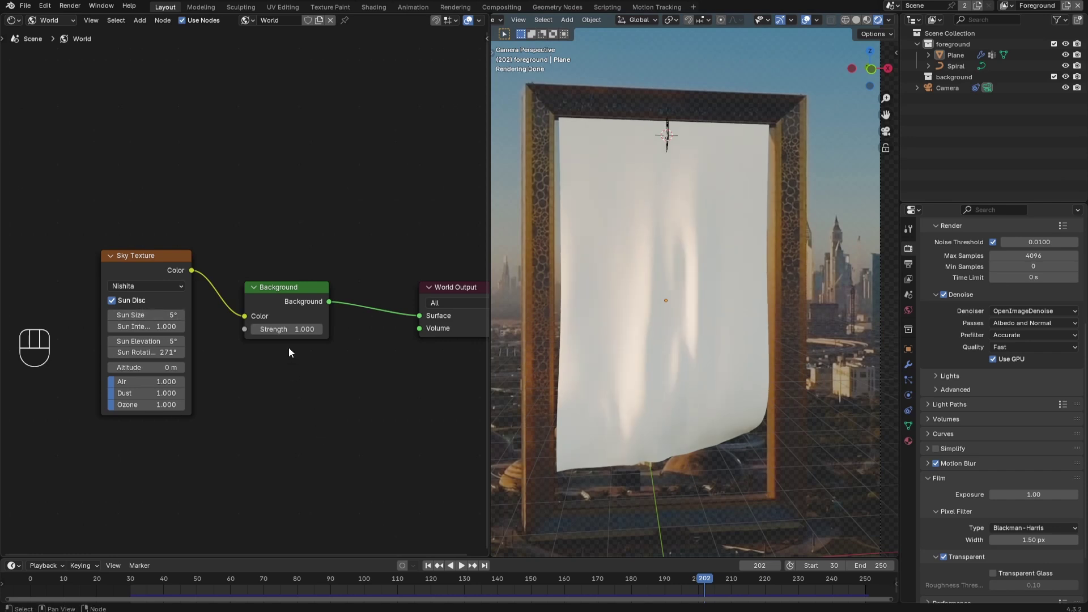
- Lower the world Background strength to 0.3
left_click(292, 329)
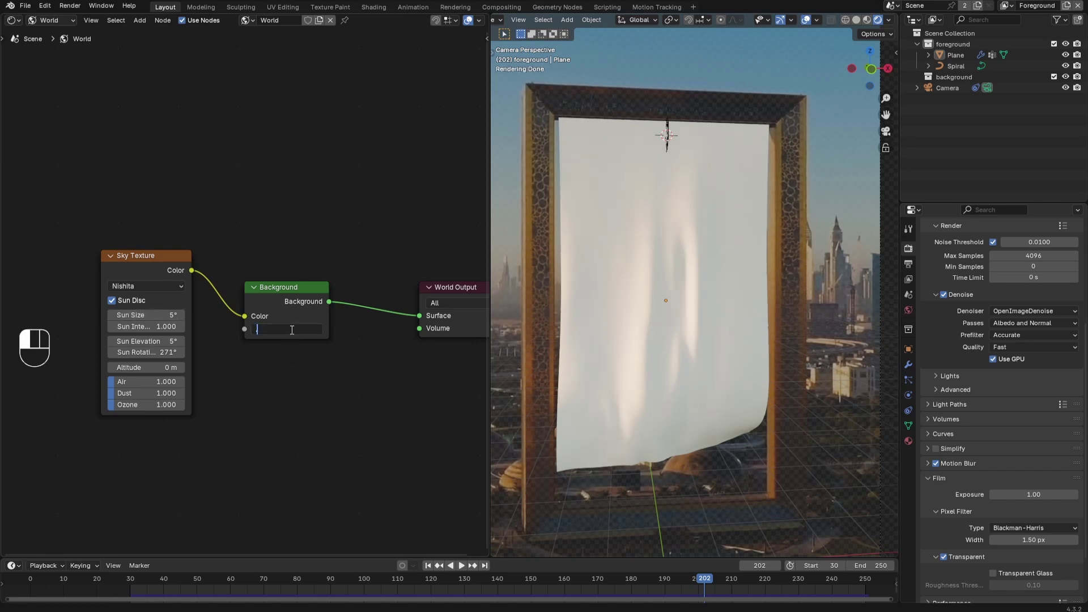
type("0.3")
key("Return")
scroll(652, 335, "down", 3)
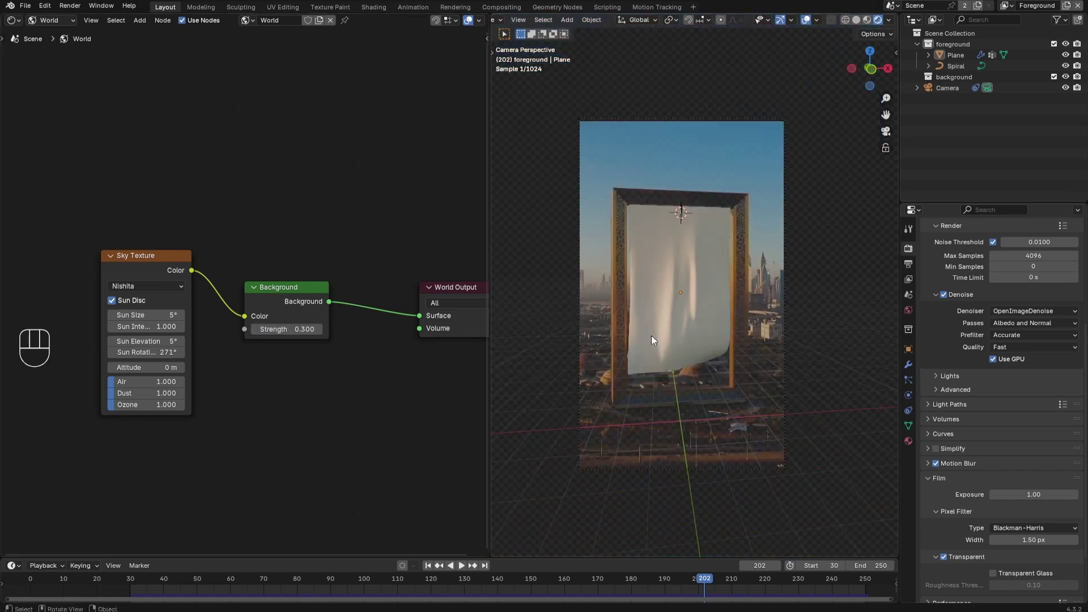
scroll(651, 336, "up", 3)
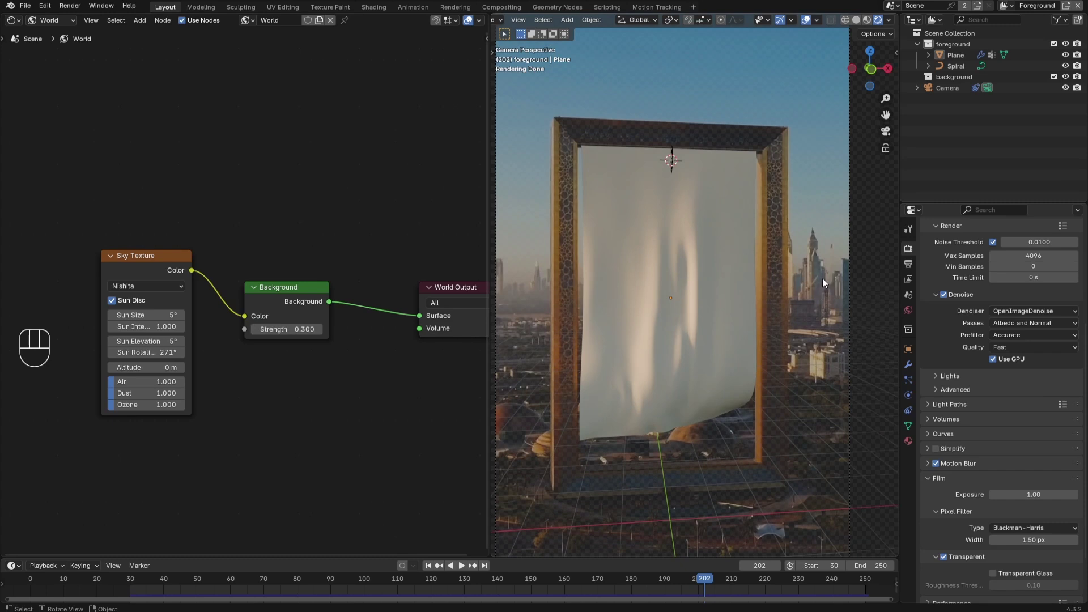
- Create a new material for the banner plane and show its object nodes in the Shader Editor
left_click(908, 441)
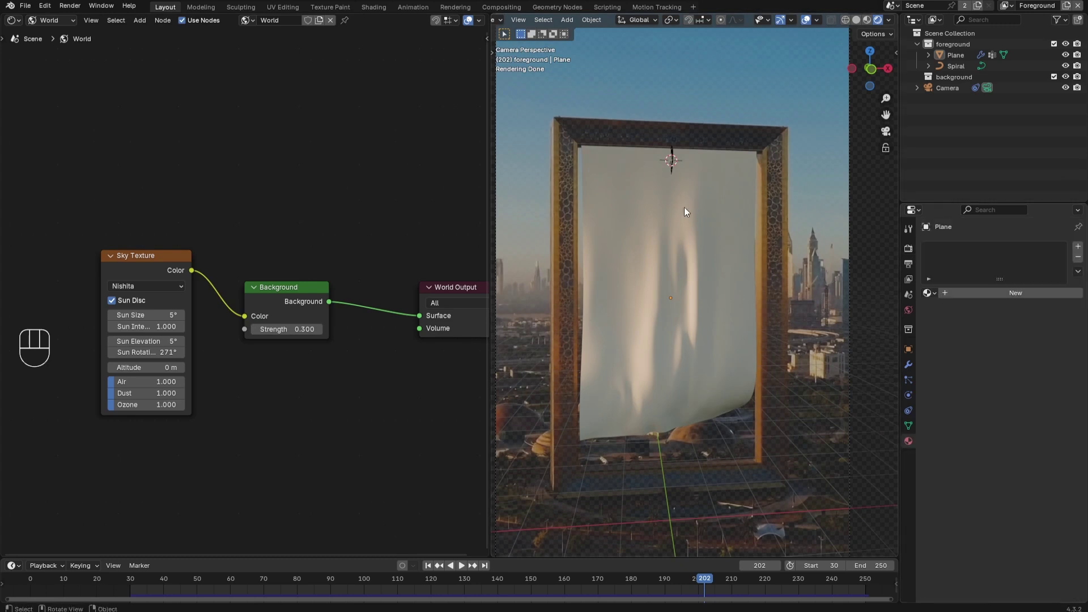
left_click(1018, 295)
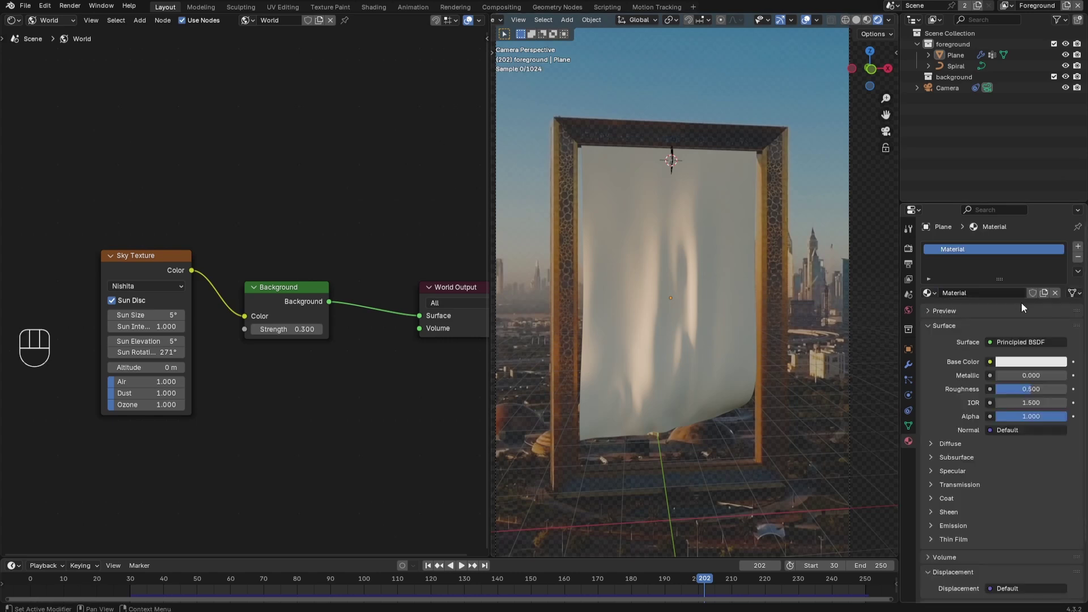
left_click(47, 20)
left_click(47, 48)
scroll(223, 230, "down", 3)
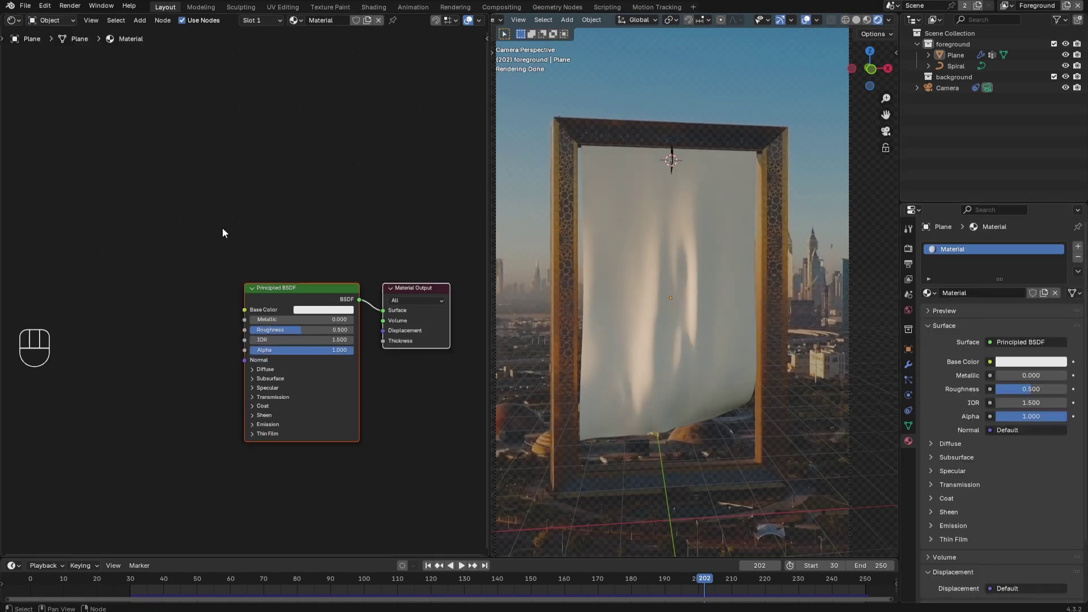
middle_click_drag(247, 218, 276, 166)
left_click(277, 166)
scroll(277, 169, "up", 3)
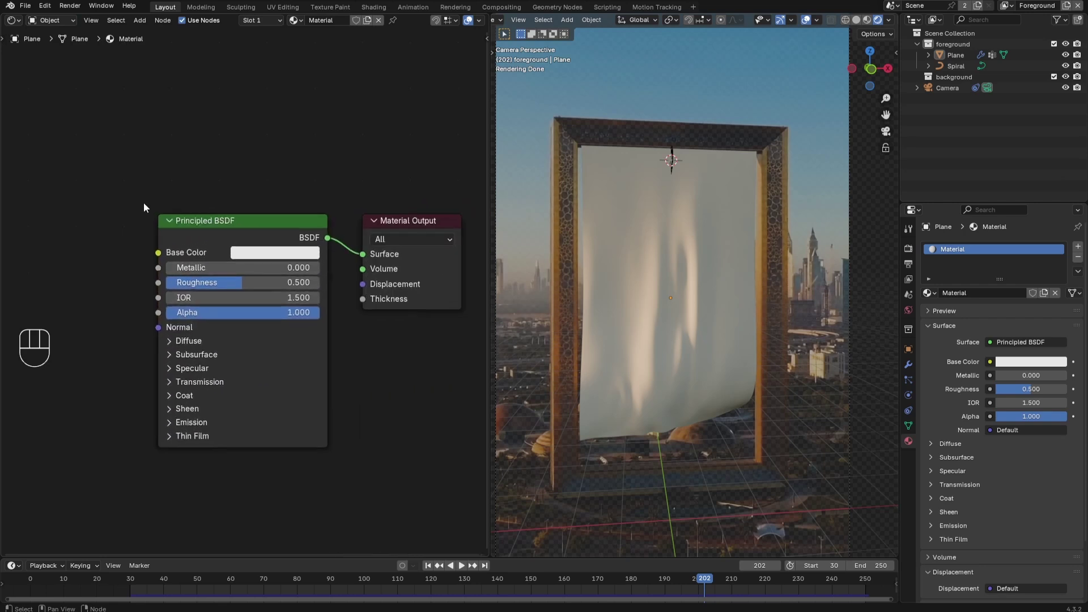
middle_click_drag(236, 180, 297, 149)
left_click(253, 190)
- Bring taj-mahal-poster.jpg from the ref folder into the material nodes and connect its color to the Principled BSDF's Base Color
left_click(475, 608)
left_click(430, 279)
left_click(369, 250)
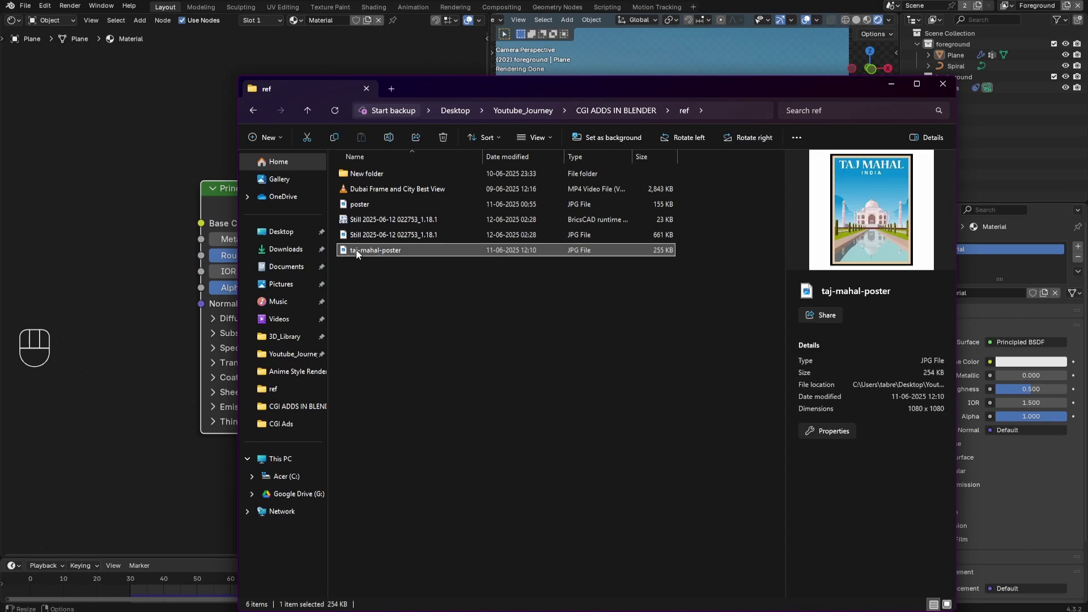
left_click_drag(111, 256, 111, 257)
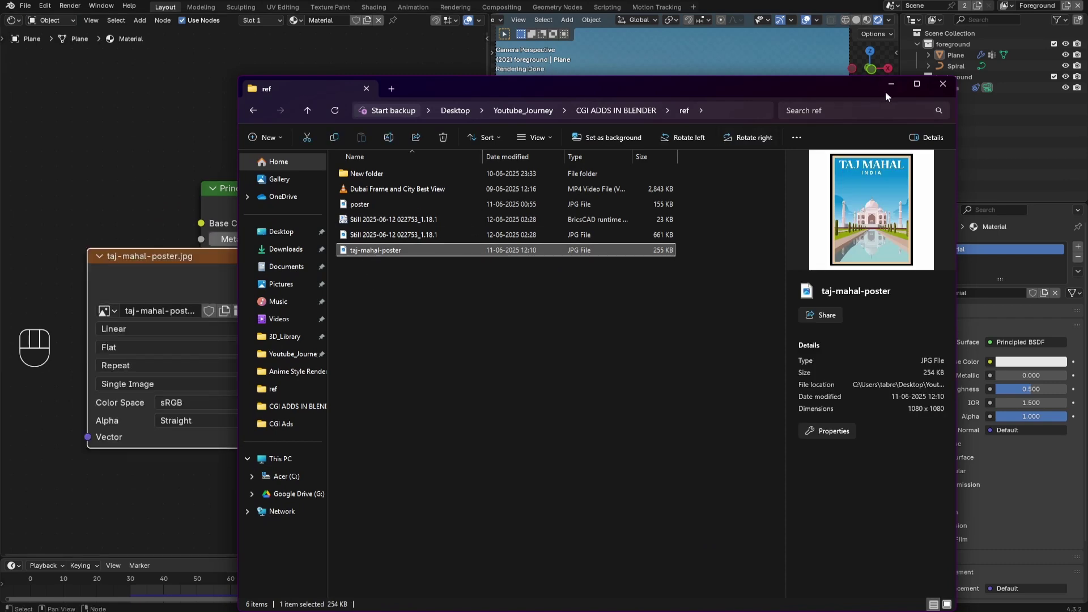
left_click(891, 83)
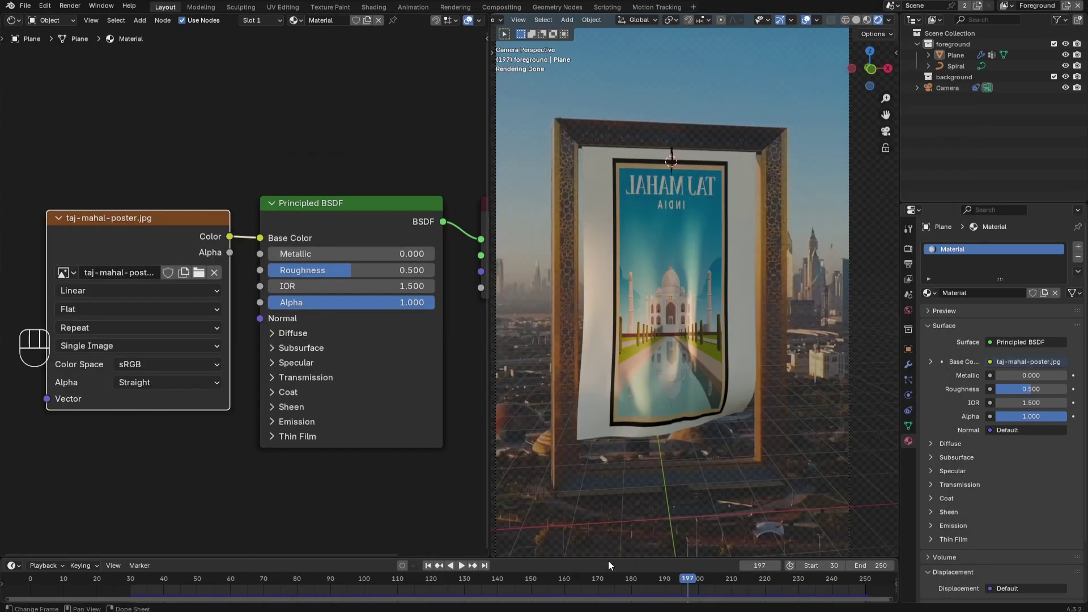
- Play back the animation from an earlier frame to check the poster on the unrolling banner
left_click_drag(606, 576, 488, 583)
key("space")
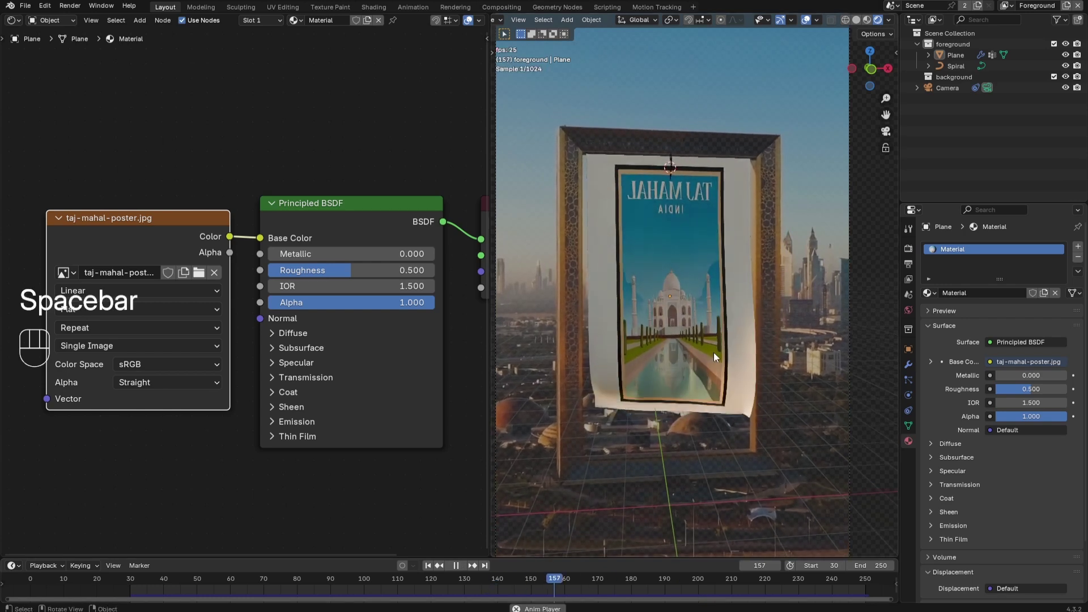
key("space")
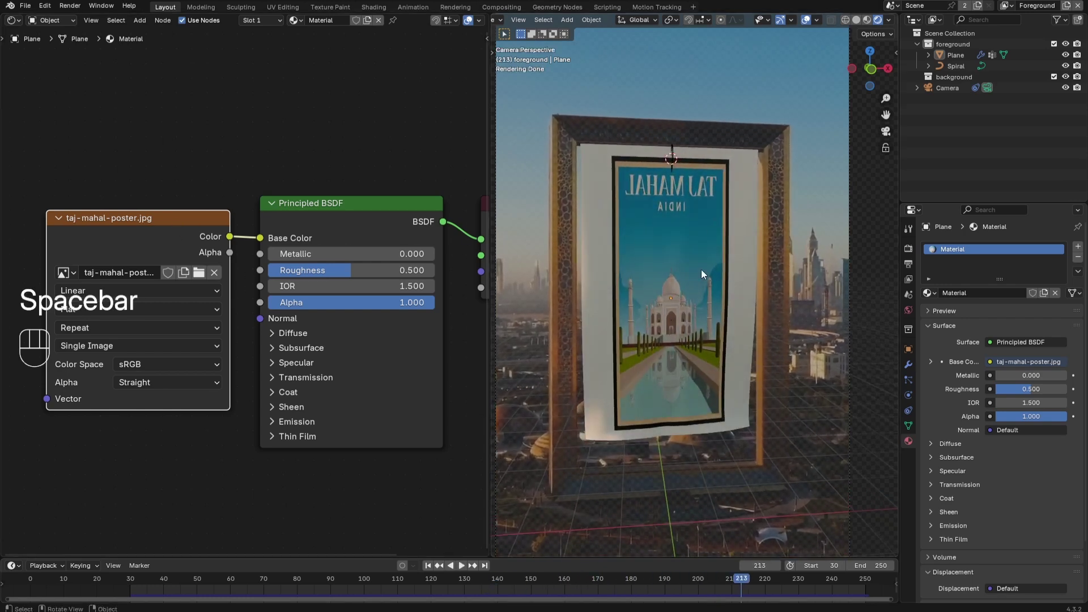
- In a UV Editor, scale all the banner's UVs by 0.924 overall and 0.719 along X to fit the poster's black border
left_click(13, 20)
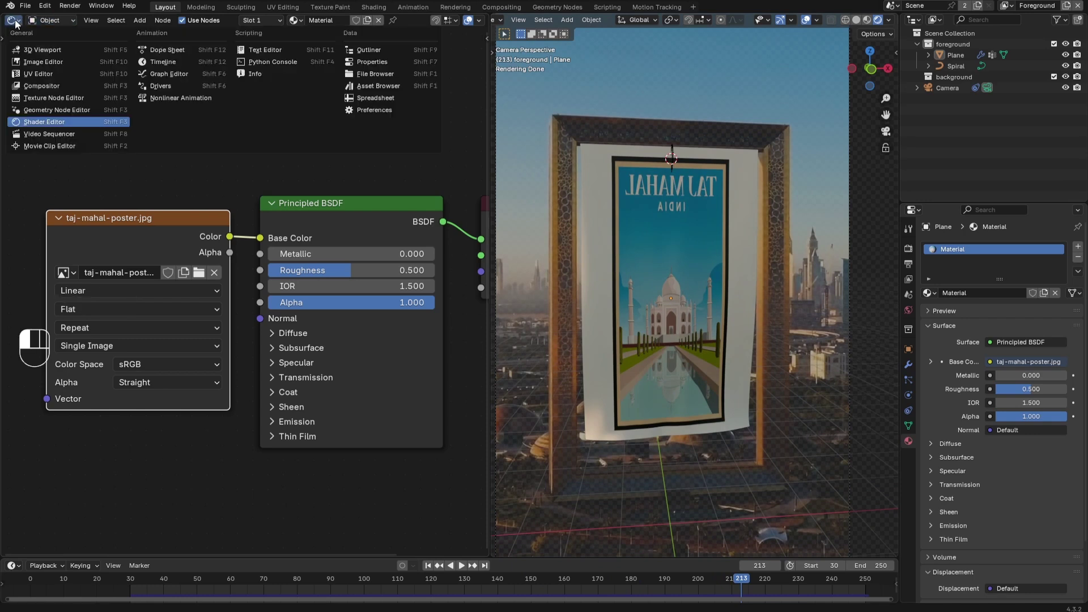
left_click(35, 61)
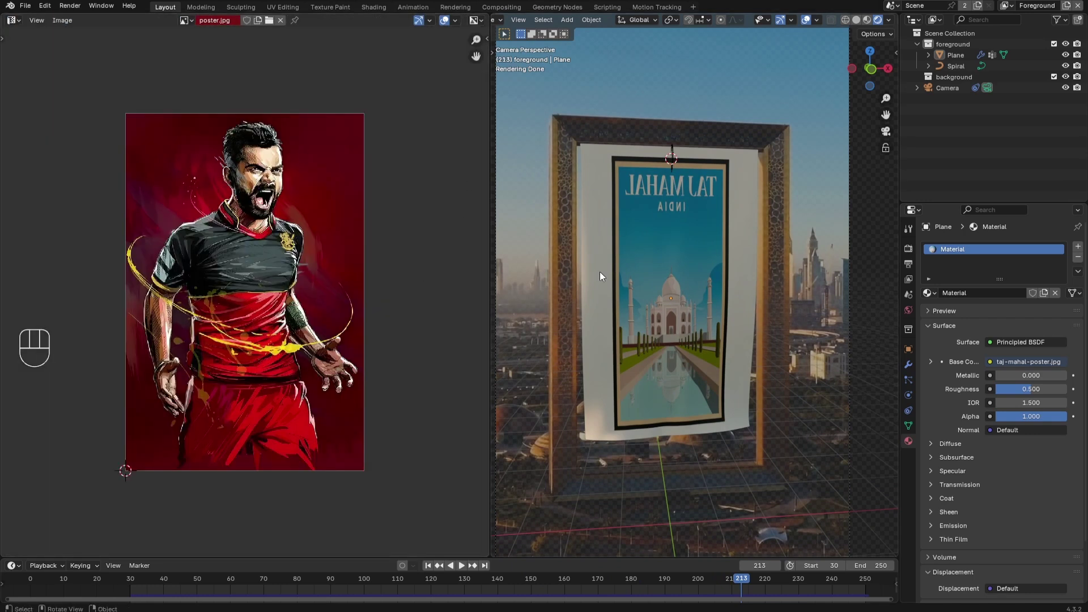
key("Tab")
key("a")
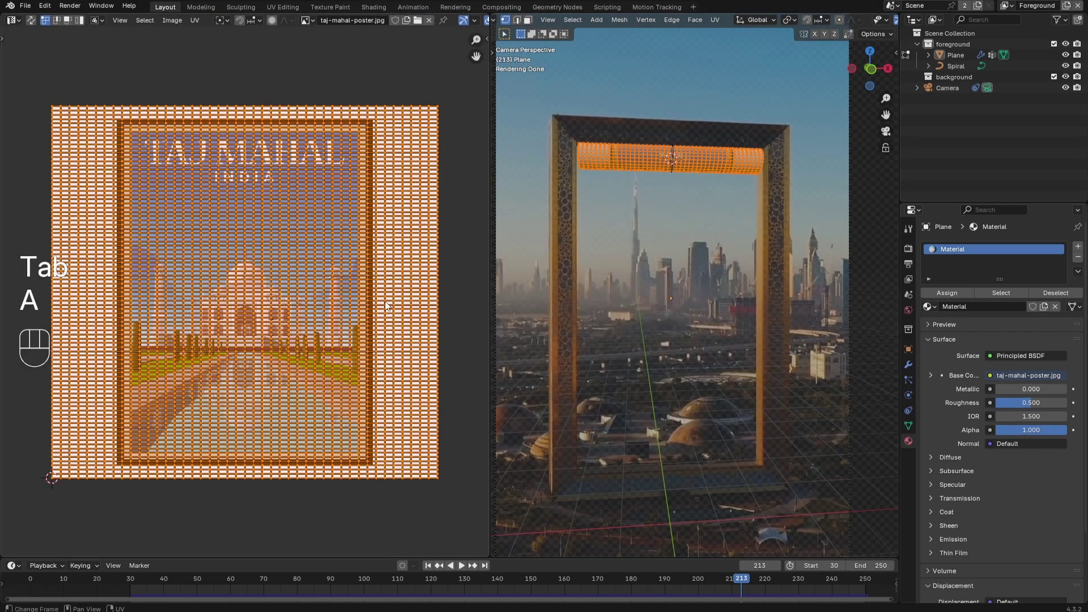
key("s")
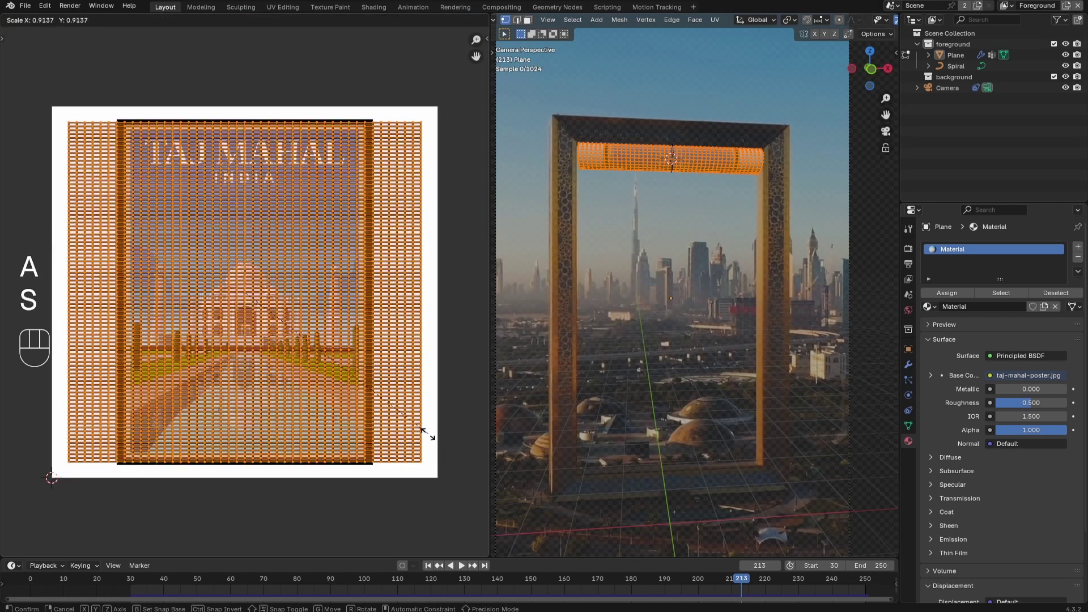
left_click(429, 439)
key("s")
key("x")
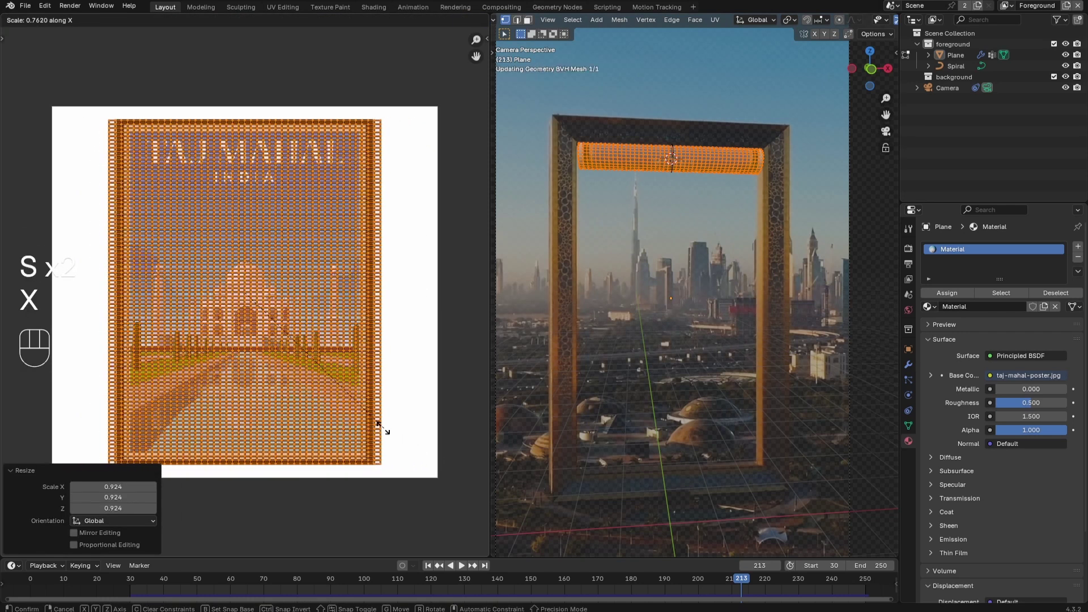
left_click(368, 436)
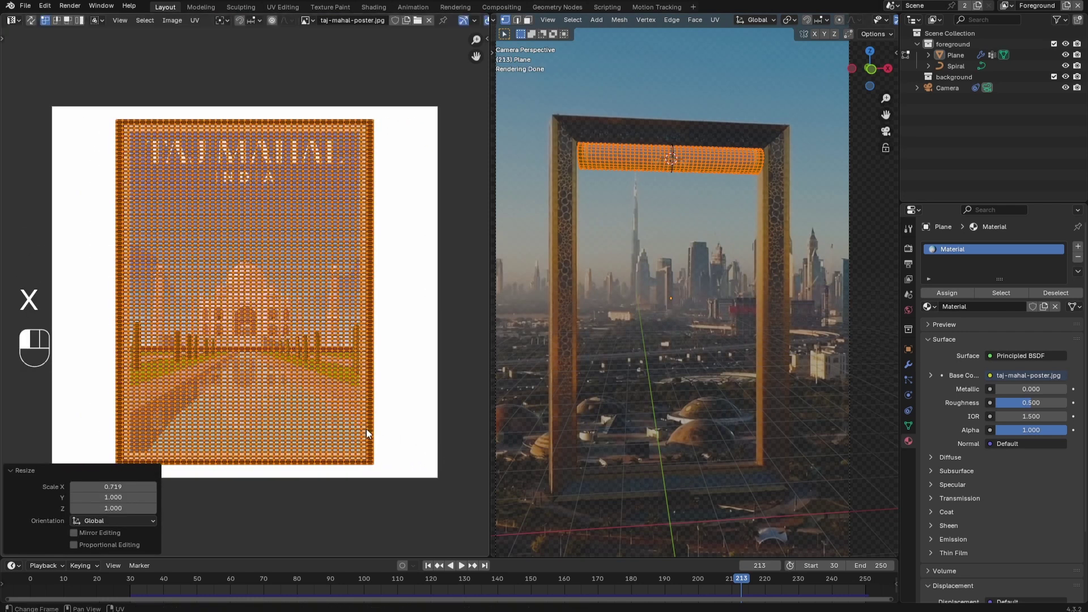
key("Tab")
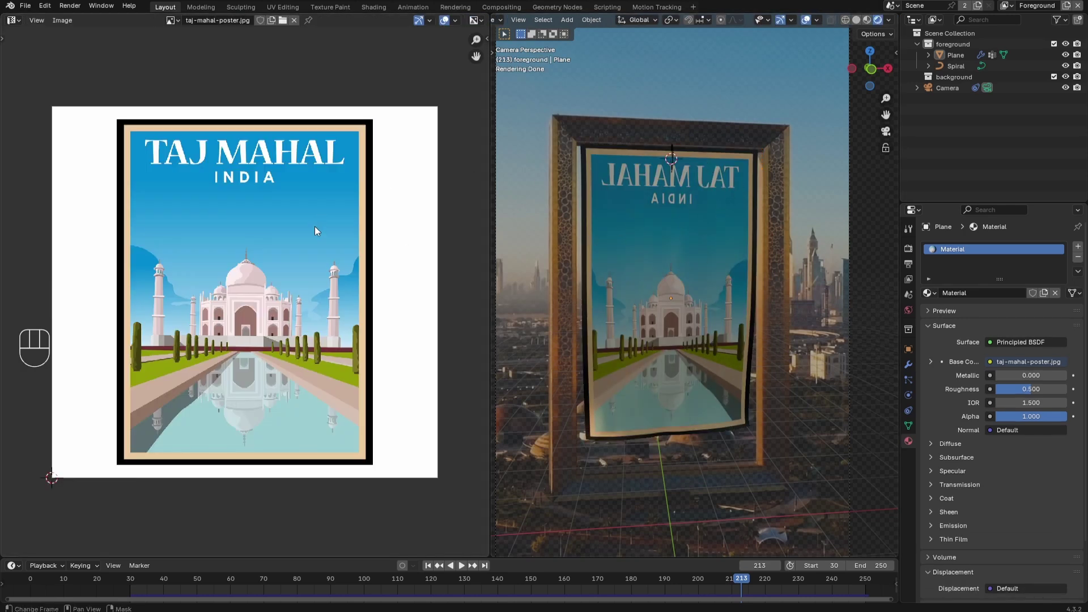
- Mirror the banner's UVs along X so the poster text reads correctly
key("Tab")
key("u")
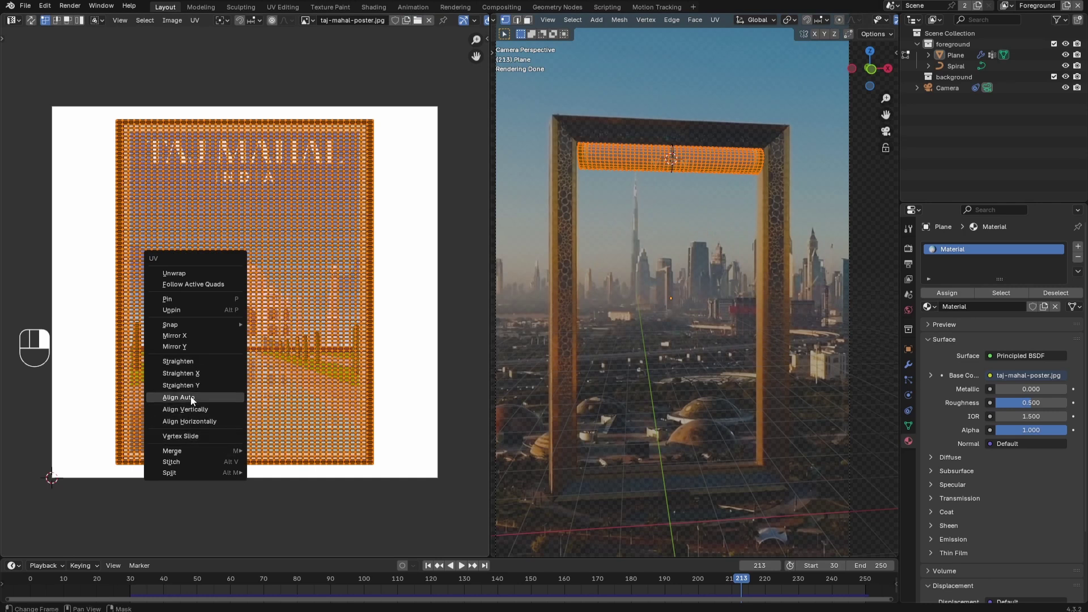
left_click(195, 336)
key("Tab")
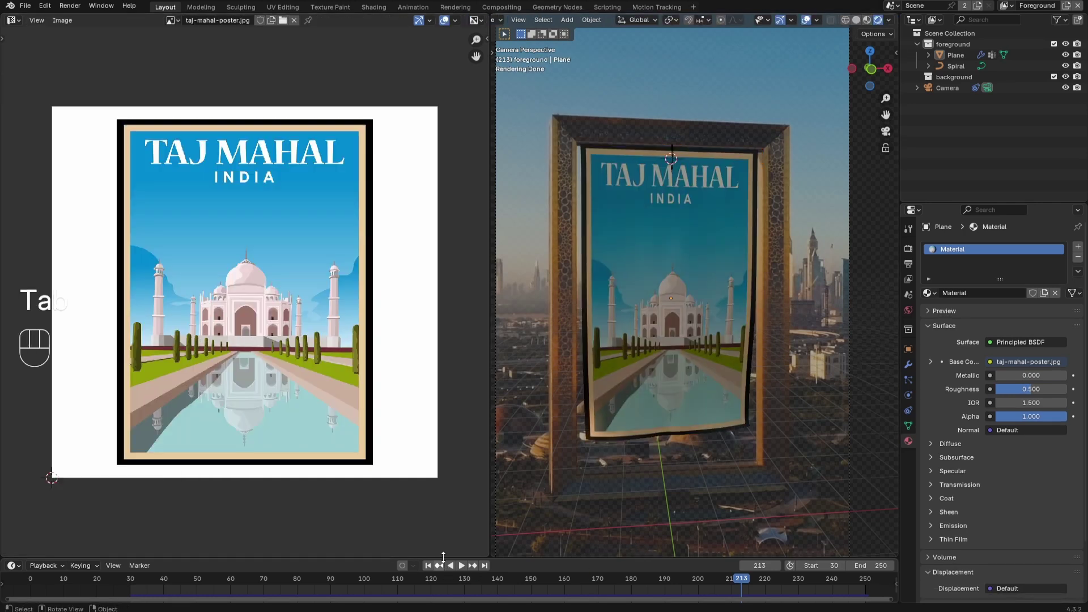
- Bring back the Shader Editor in place of the UV Editor and play the animation to check the poster on the banner
left_click(12, 20)
left_click(34, 123)
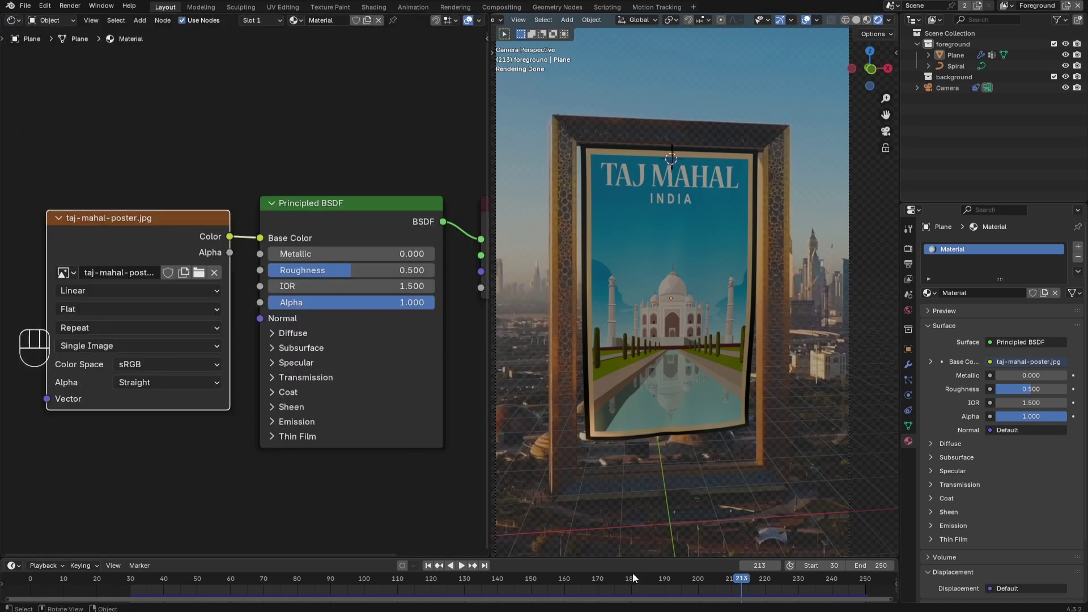
left_click(429, 566)
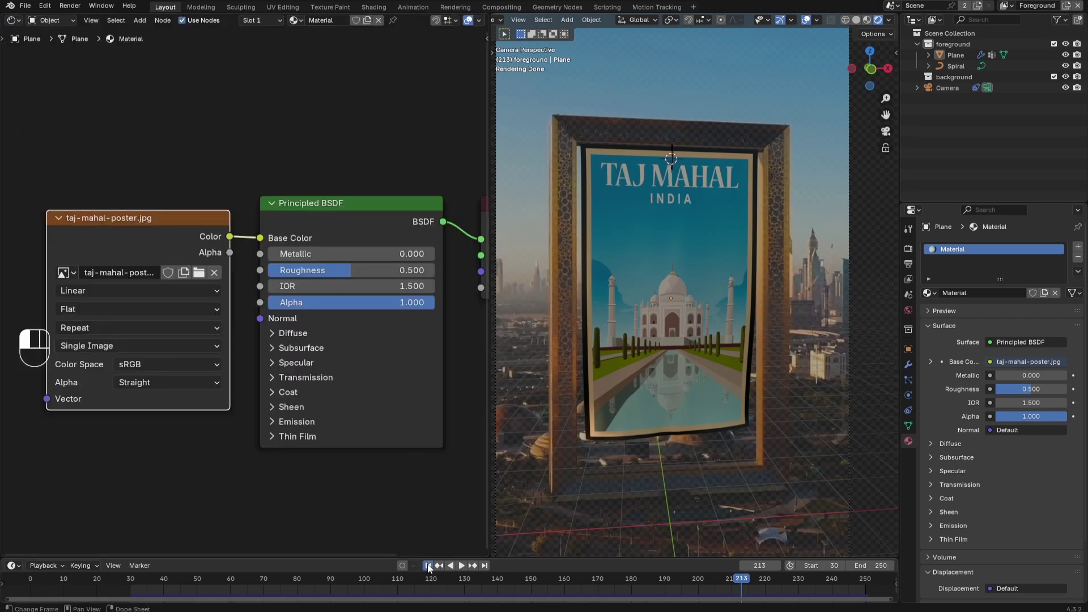
key("space")
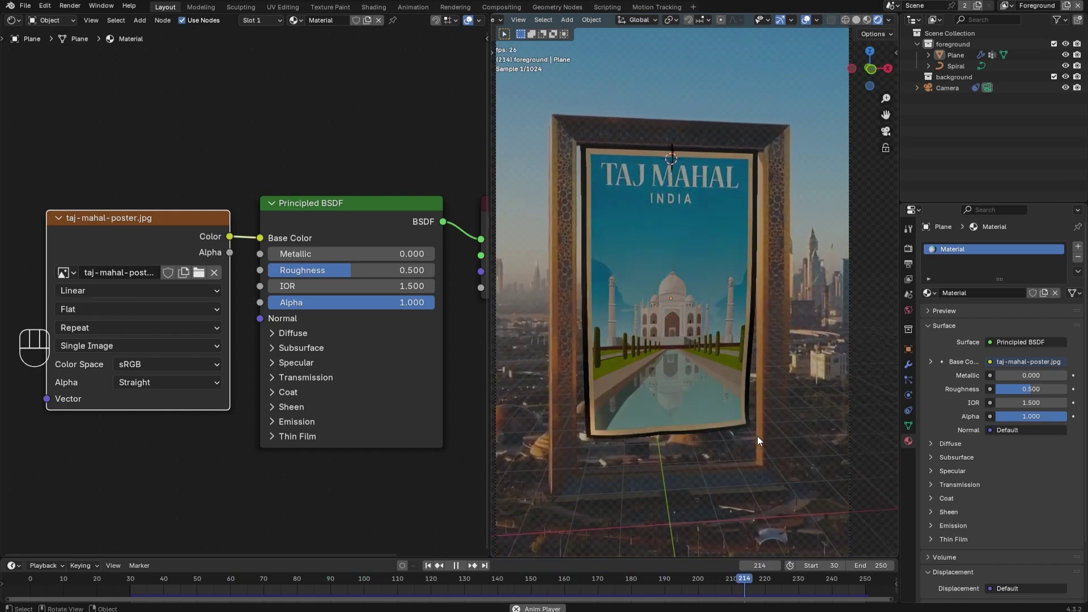
key("space")
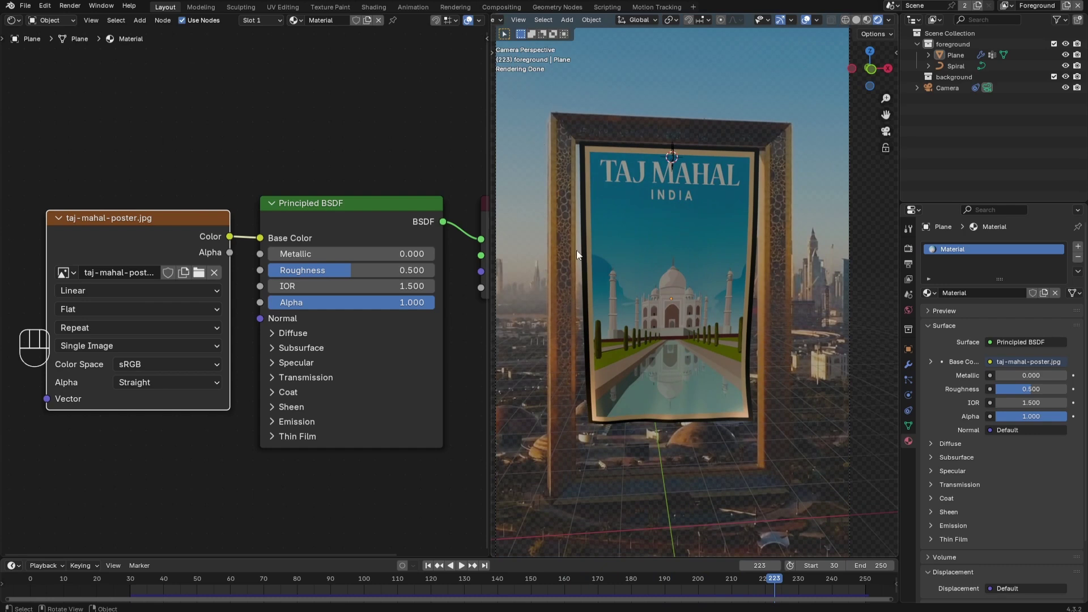
- Change the Shader Editor area to a 3D Viewport, add a cube at the rolled banner and scale its mesh to 0.283
left_click(12, 20)
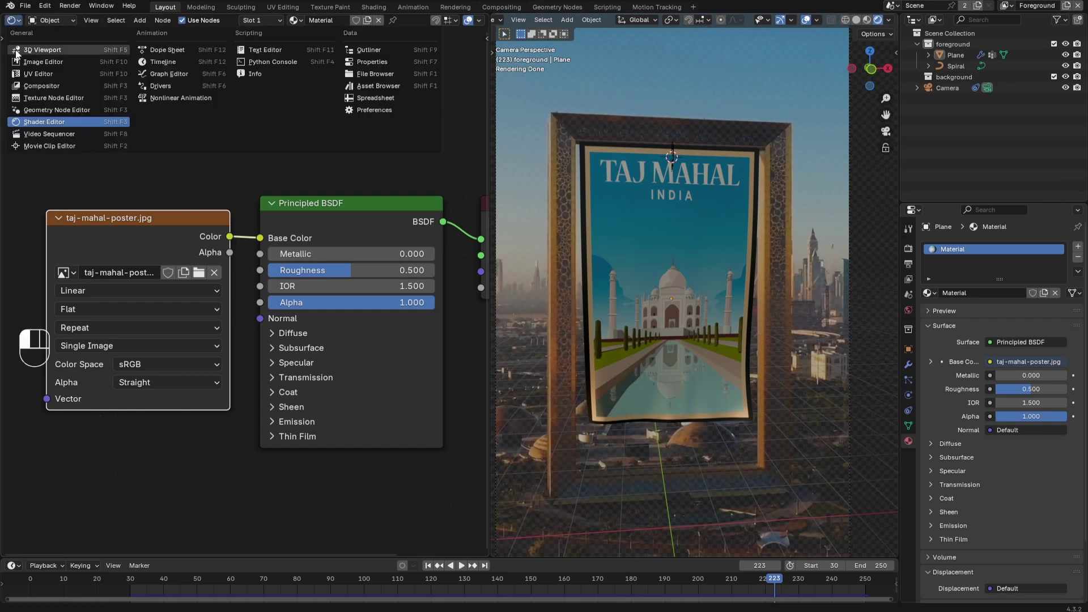
left_click(16, 54)
key("ctrl+z")
key("ctrl+z")
key("shift+a")
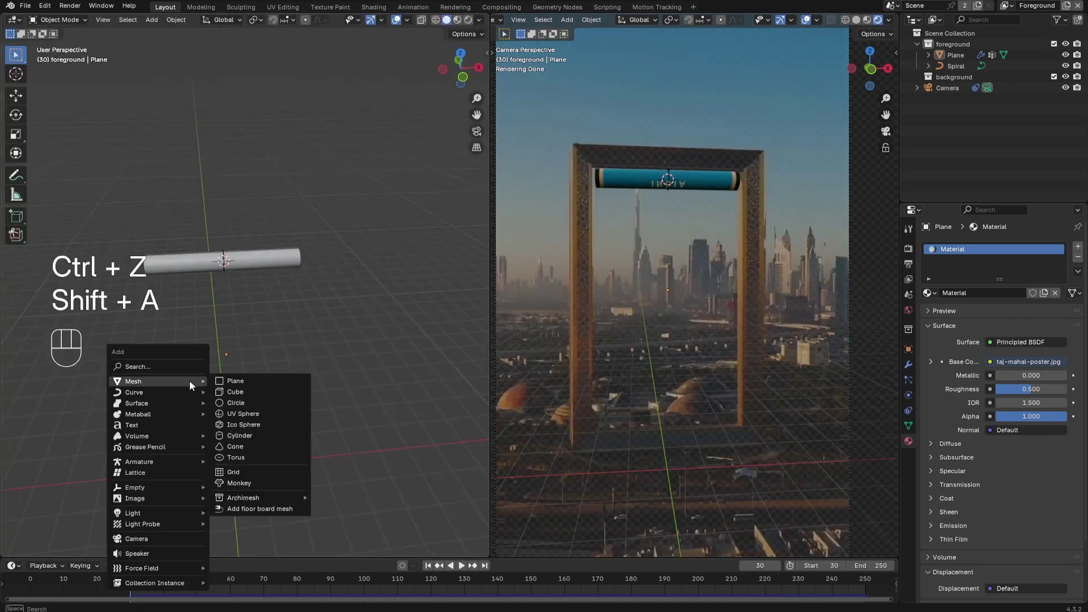
left_click(232, 392)
key("Tab")
key("s")
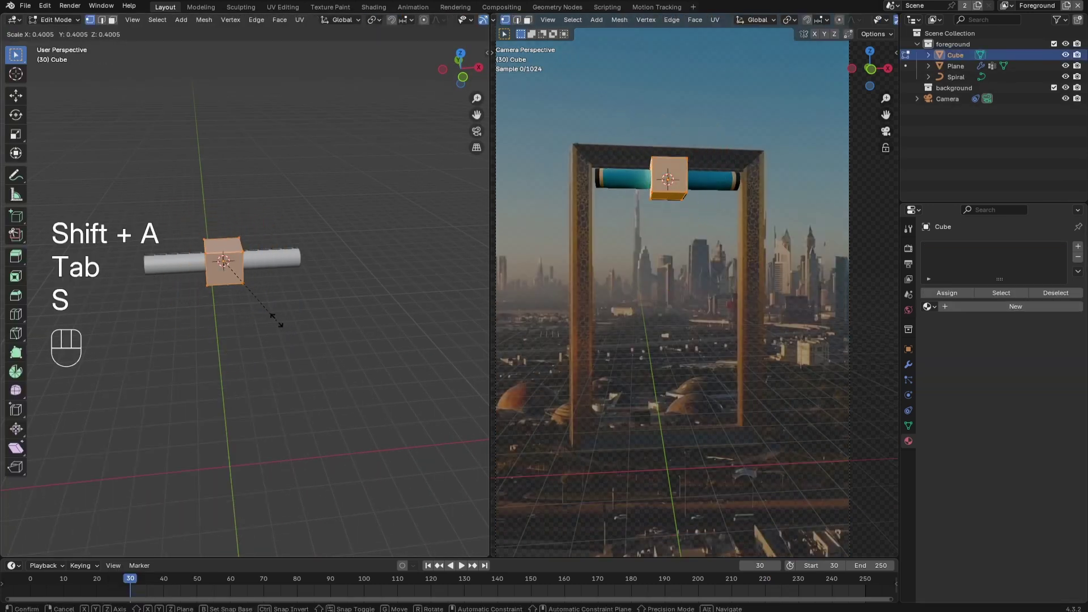
left_click(262, 303)
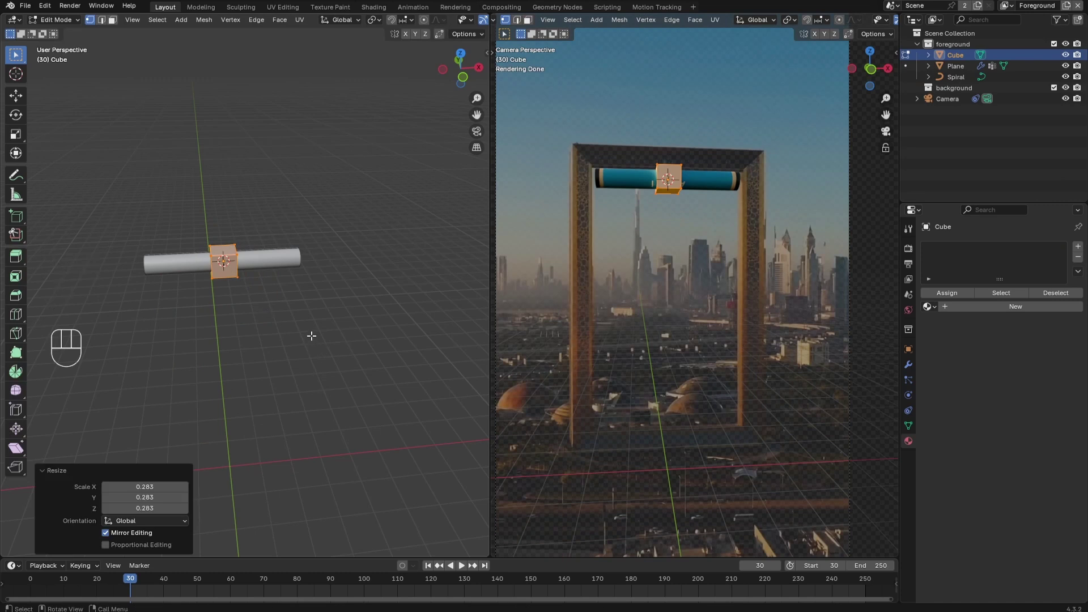
- Raise the cube's mesh so it sits just above the rolled banner, level with the frame's top beam
middle_click_drag(311, 336, 297, 307)
left_click(24, 98)
left_click_drag(218, 206, 218, 182)
- Stretch the cube's left face along the top beam, extrude a corner block and extrude the left leg down the frame
key("3")
left_click(219, 235)
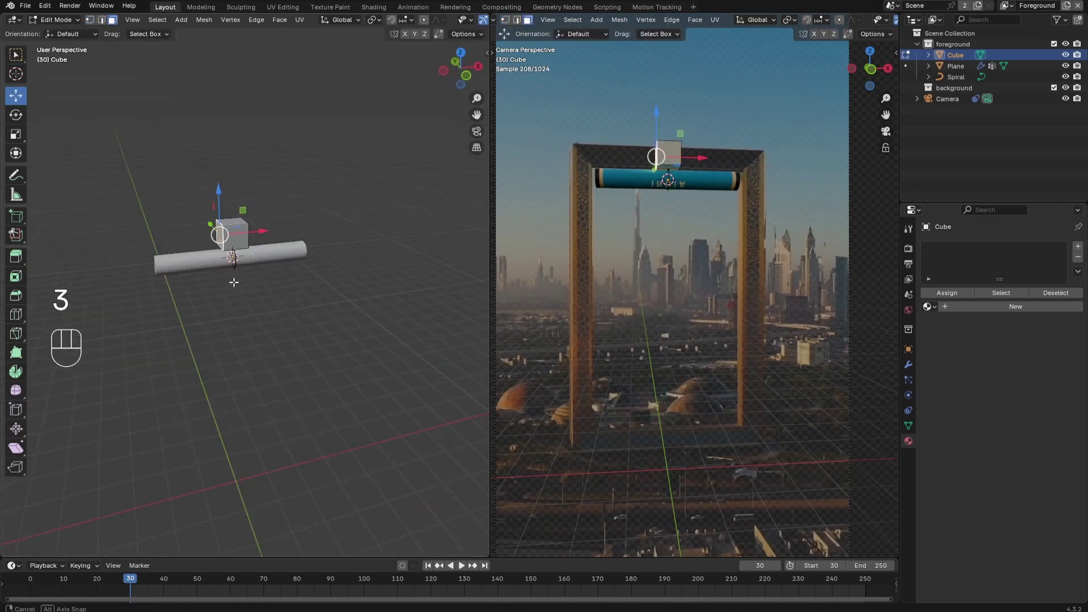
left_click_drag(241, 226, 168, 229)
key("e")
left_click(141, 228)
key("e")
left_click(223, 369)
- Stretch the opposite face to the beam's right end, extrude a corner block and extrude the right leg downward
left_click_drag(283, 229, 353, 237)
key("e")
left_click(381, 238)
key("e")
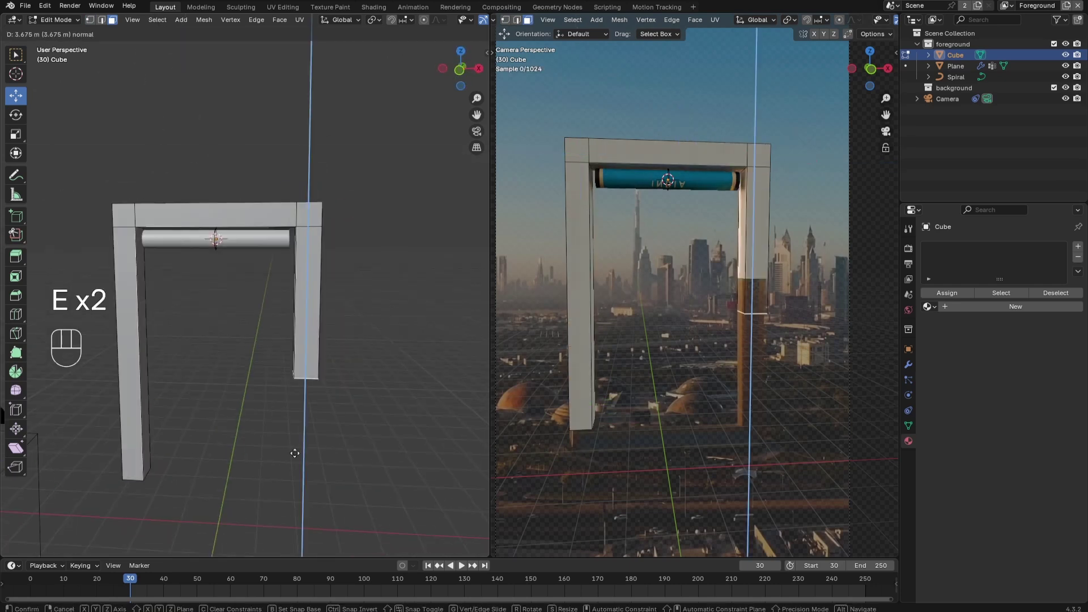
left_click(297, 544)
- Scale the edge loops along the frame mesh's inner side on the Y axis and return to Object Mode
key("2")
left_click(214, 225, "alt")
left_click(138, 294, "alt+shift")
middle_click_drag(400, 287, 368, 417)
key("s")
key("y")
left_click(281, 377)
key("Tab")
left_click(299, 423)
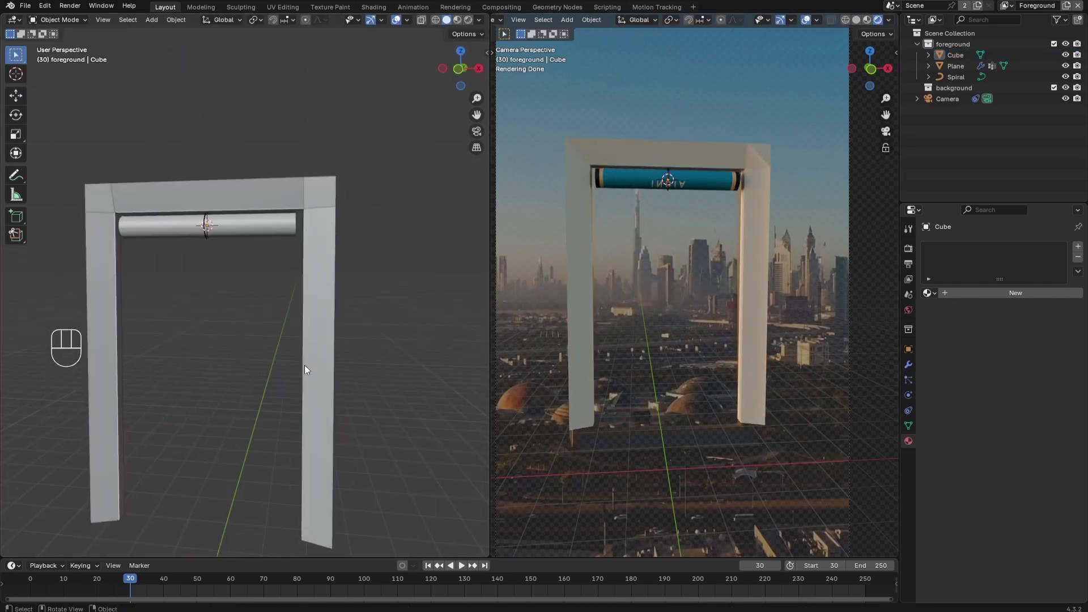
- Give the frame-shaped cube a new material and show its nodes in a Shader Editor
middle_click_drag(304, 365, 323, 363)
left_click(326, 272)
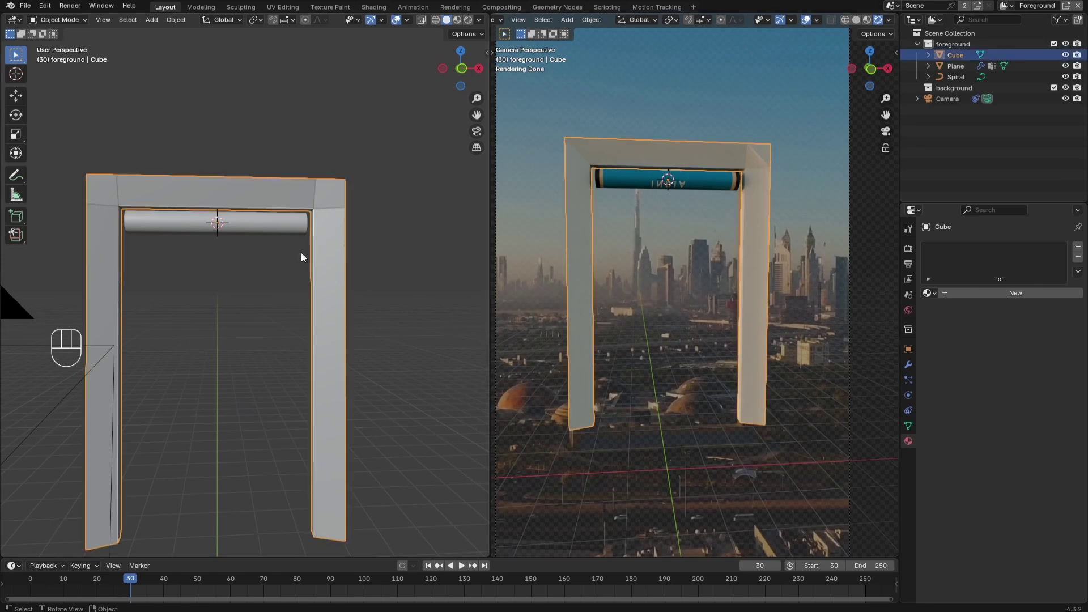
left_click(1002, 293)
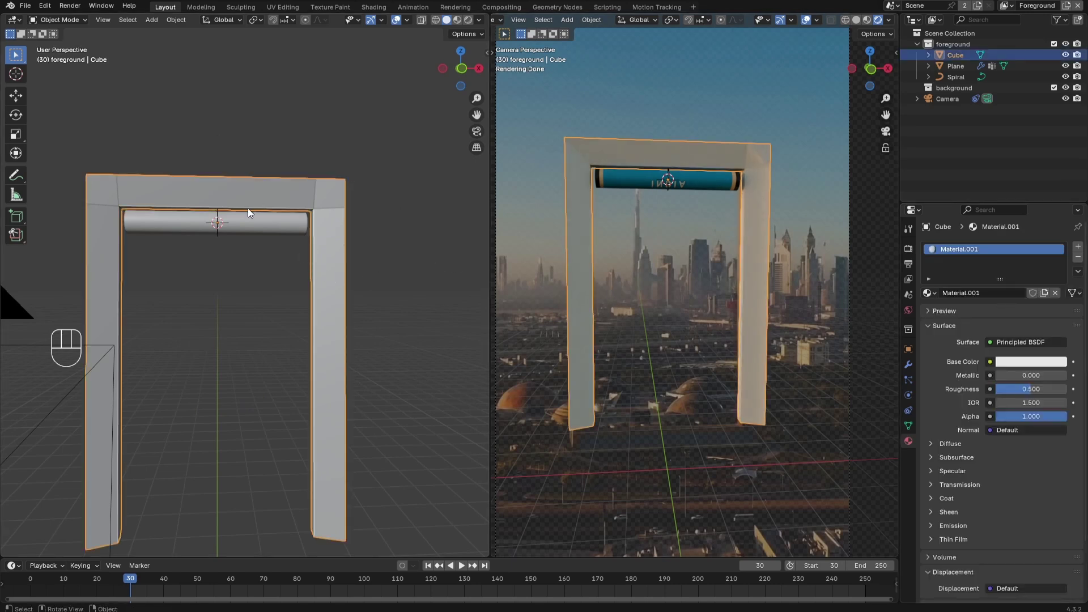
left_click(14, 20)
left_click(51, 128)
left_click(17, 22)
left_click(16, 23)
left_click(16, 21)
left_click(25, 122)
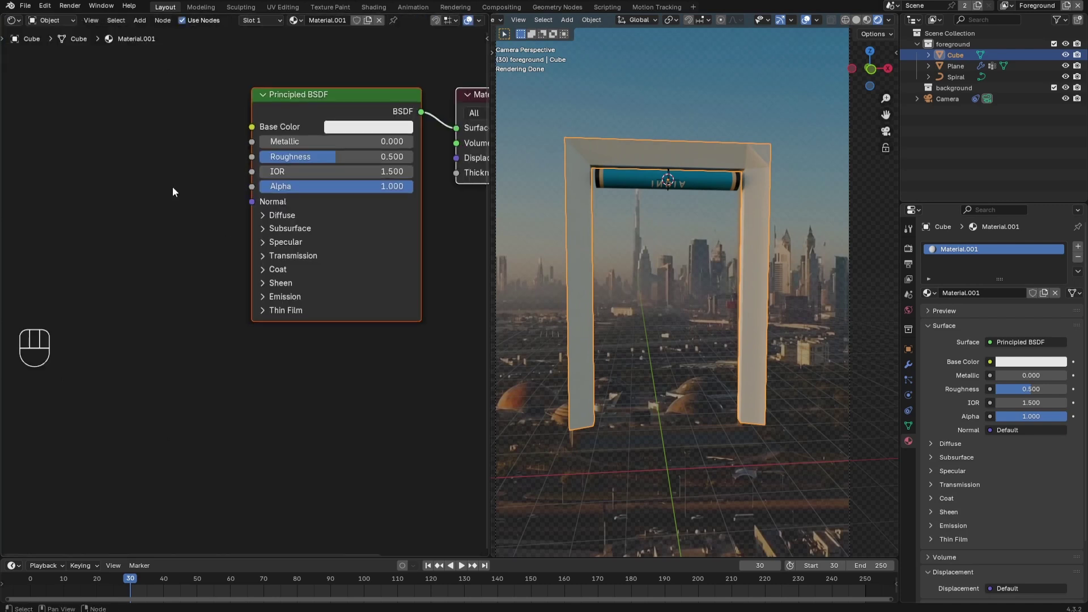
- Search the shader nodes for a Holdout node and place it beside the Principled BSDF
key("a")
key("shift+a")
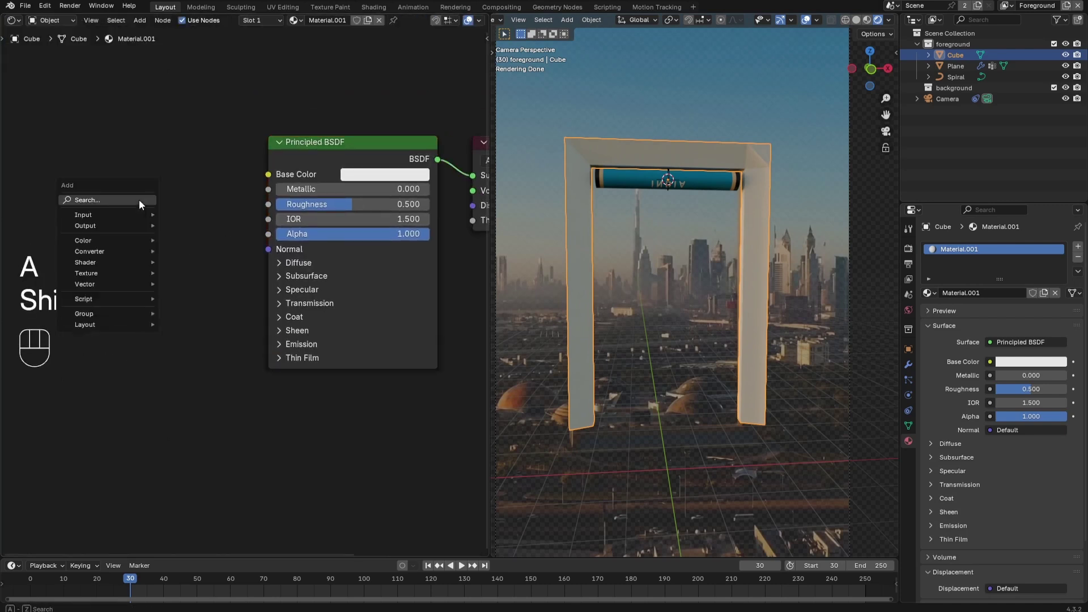
left_click(139, 199)
type("hi")
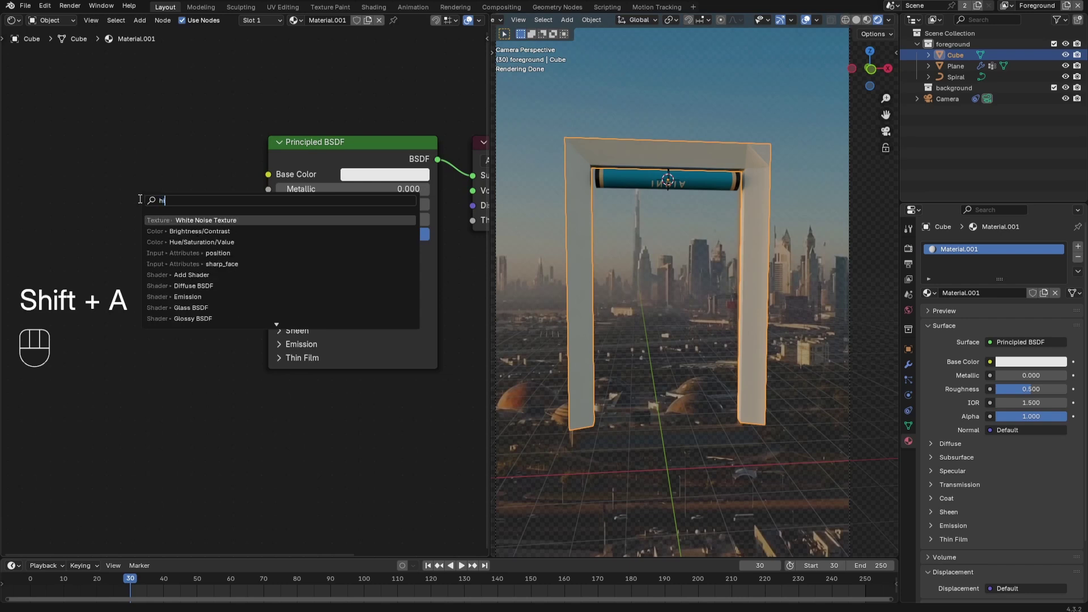
type("de")
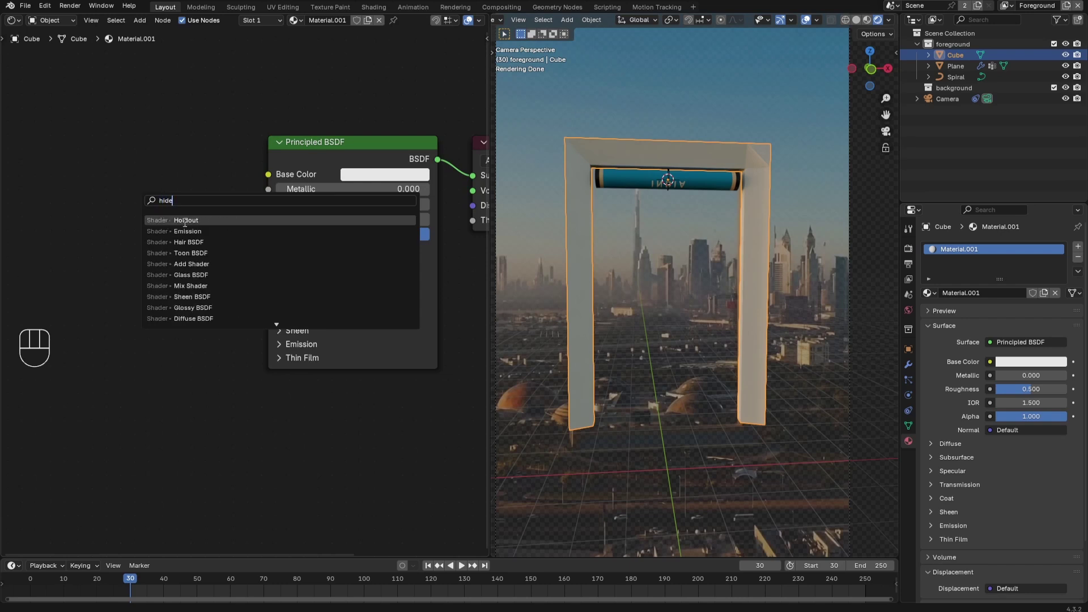
left_click(185, 221)
left_click(126, 217)
- Delete the Principled BSDF and connect the Holdout node to the Material Output's Surface
middle_click_drag(250, 231, 202, 233)
scroll(203, 234, "down", 1)
left_click(282, 166)
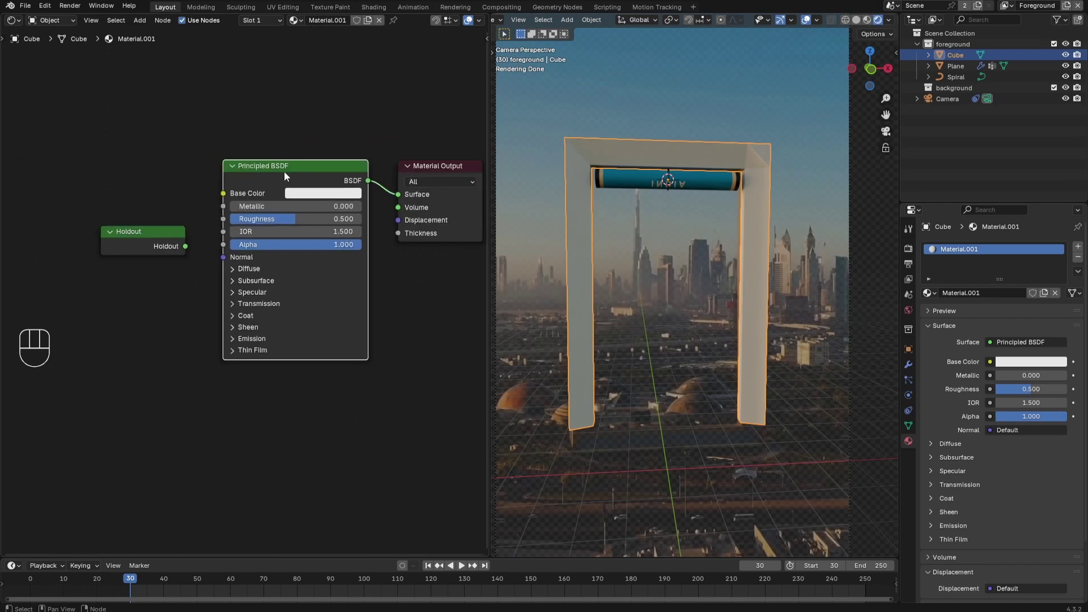
key("x")
left_click_drag(185, 246, 395, 199)
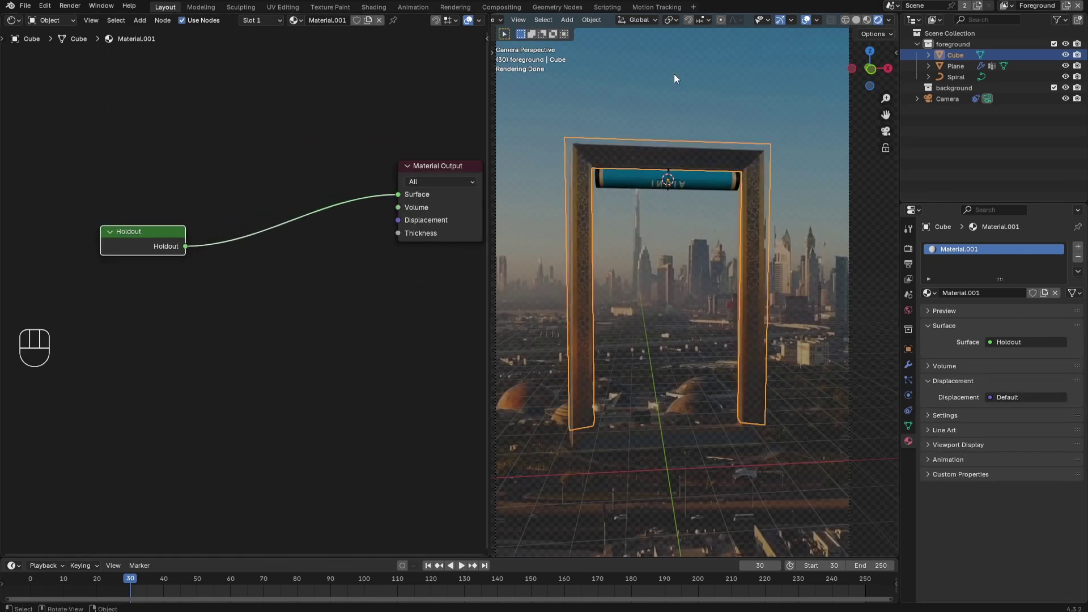
- Deselect the frame mesh and play the animation to check the banner against the holdout frame
left_click(625, 135)
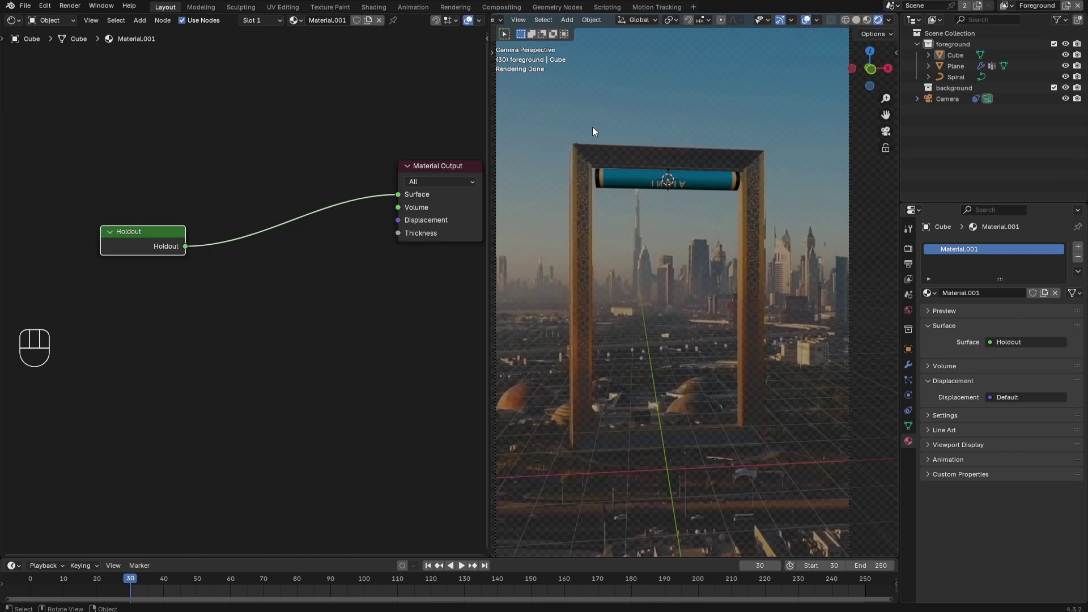
key("space")
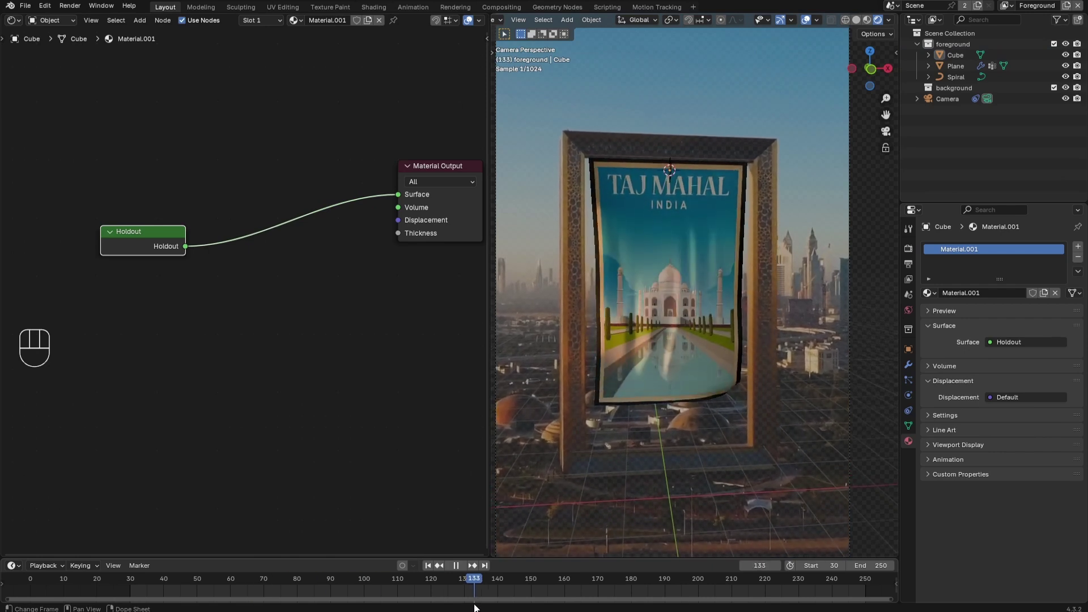
key("space")
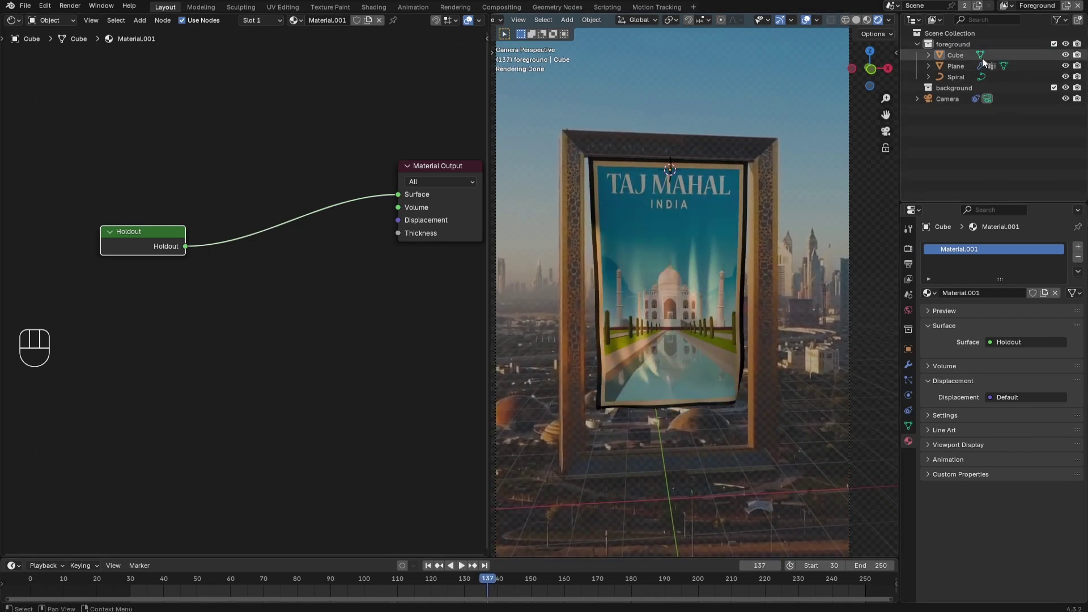
- Compare the banner's edges with the holdout Cube hidden and shown, and play the animation further with it shown
left_click(1066, 55)
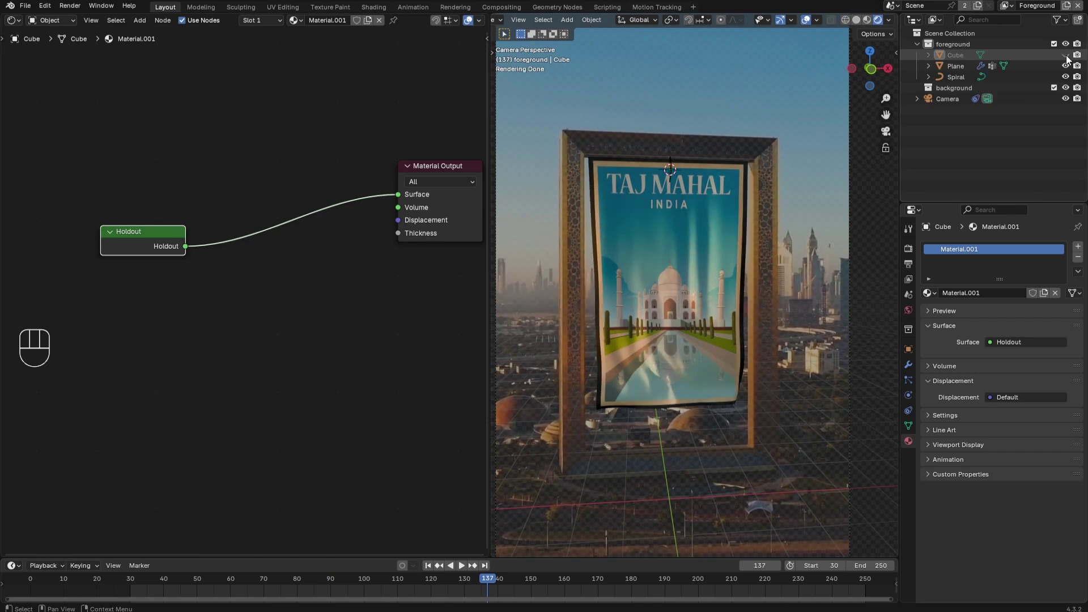
left_click(1066, 55)
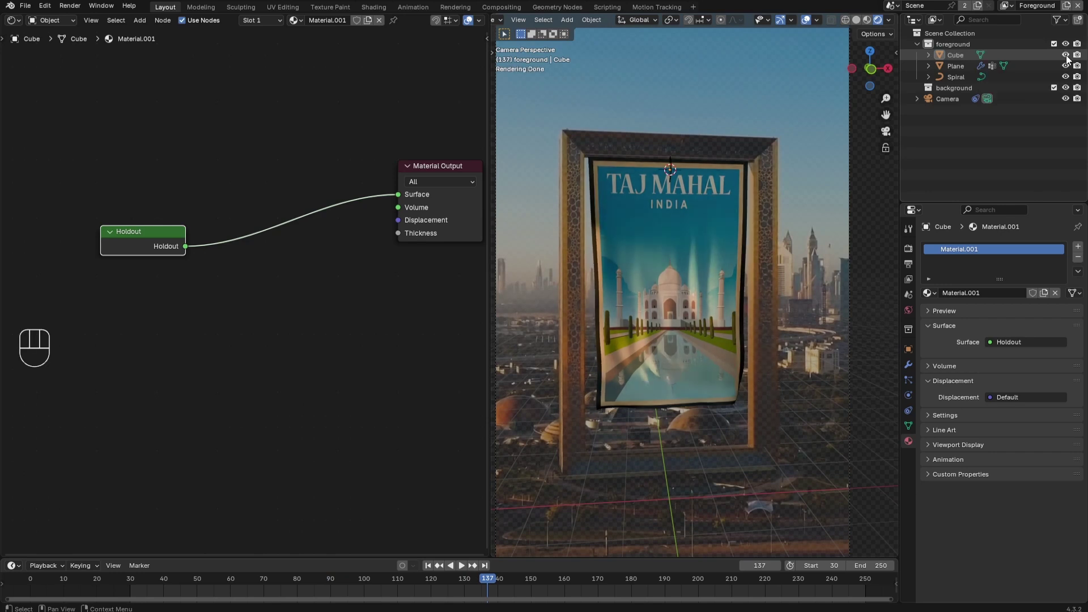
left_click(1066, 55)
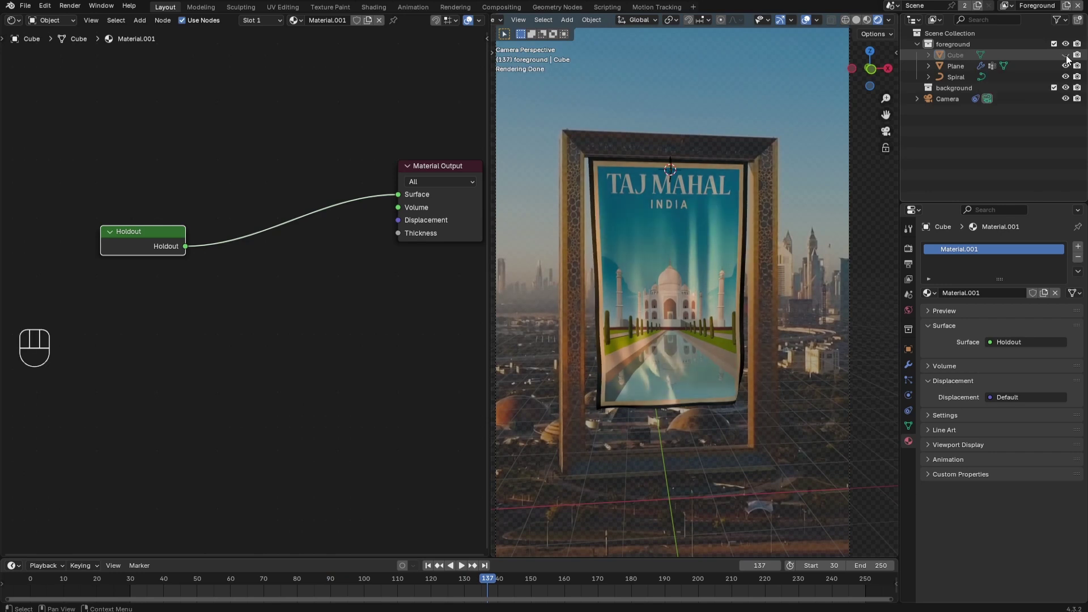
left_click(1067, 55)
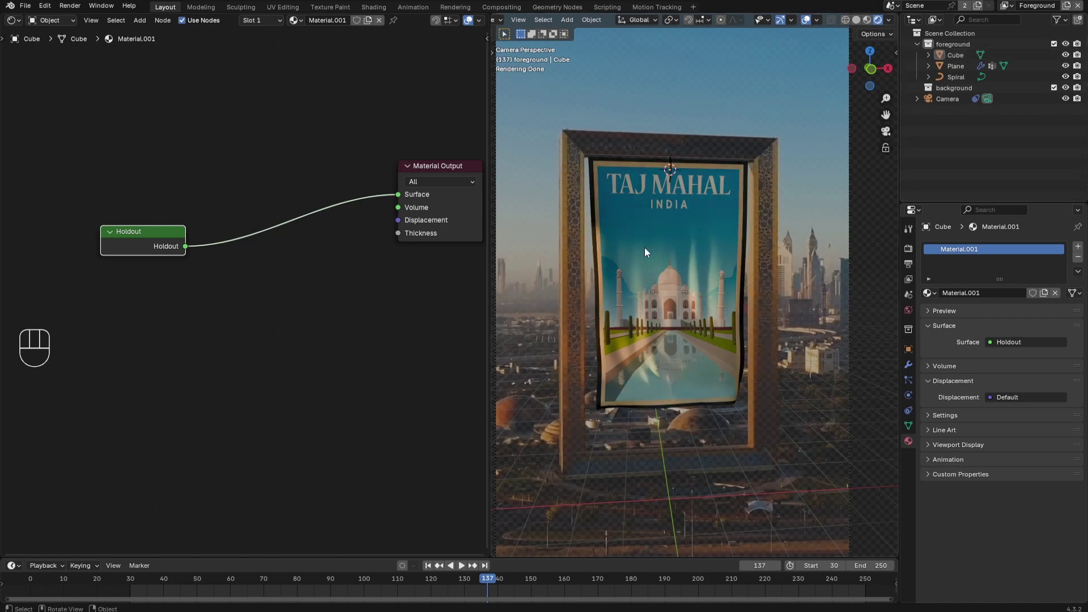
key("space")
key("space")
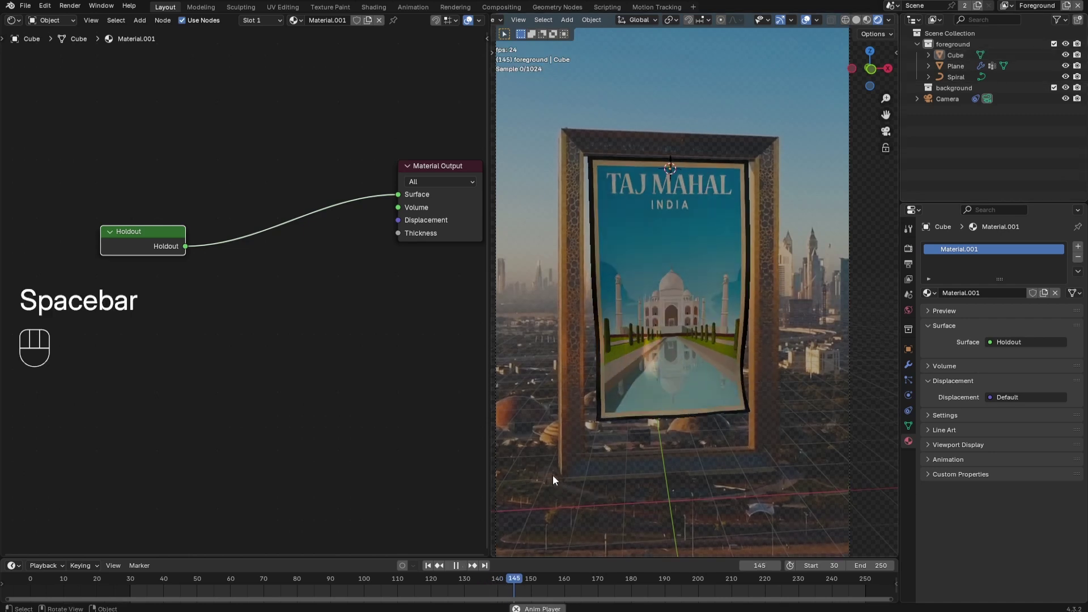
- In the Cycles render sampling settings, set Max Samples to 64
left_click(908, 264)
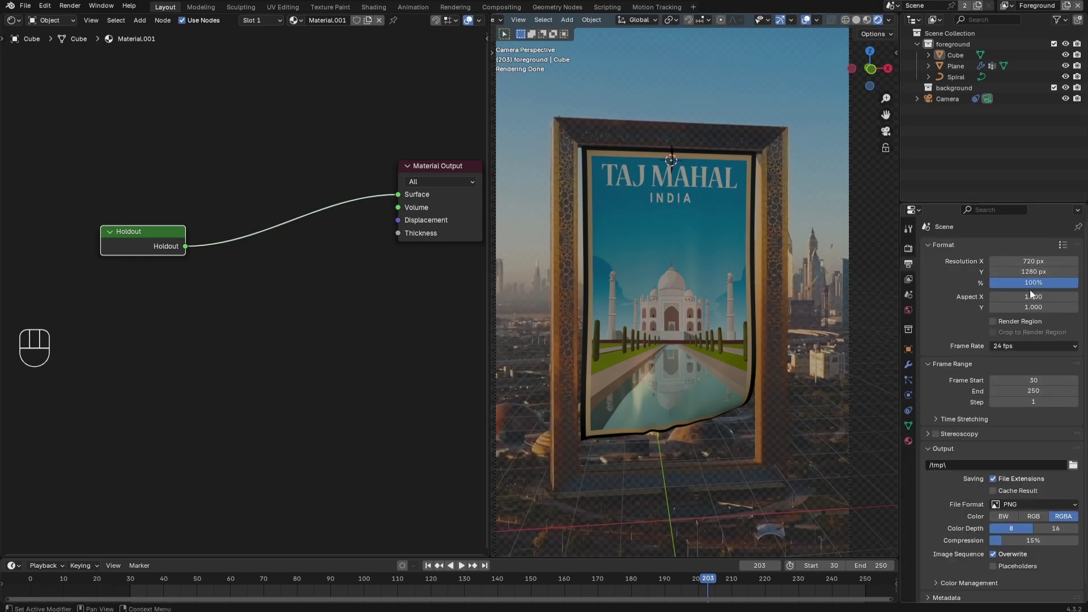
scroll(966, 397, "down", 1)
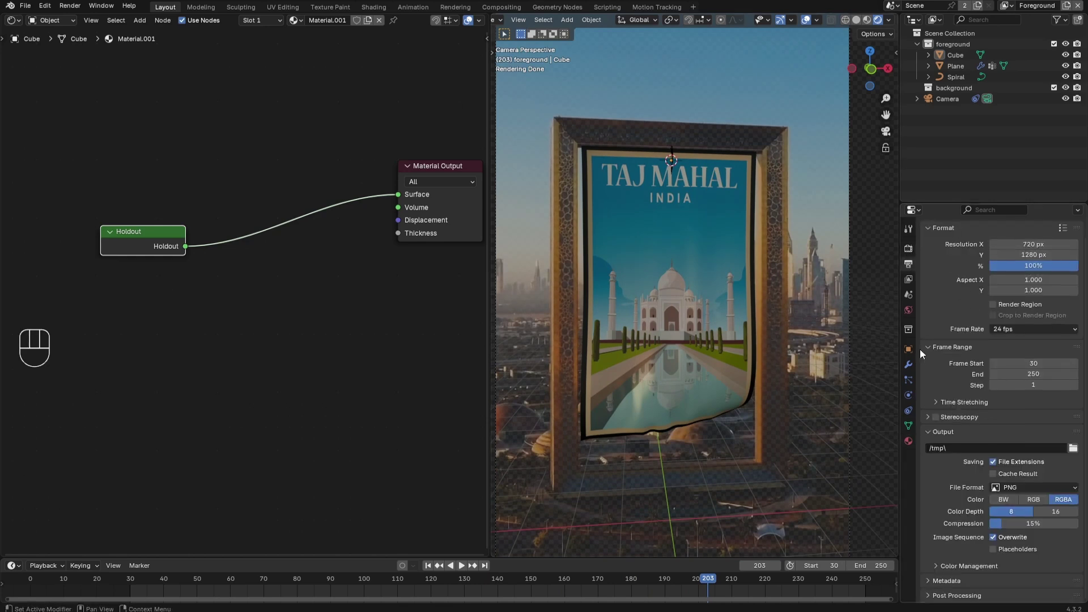
left_click(908, 248)
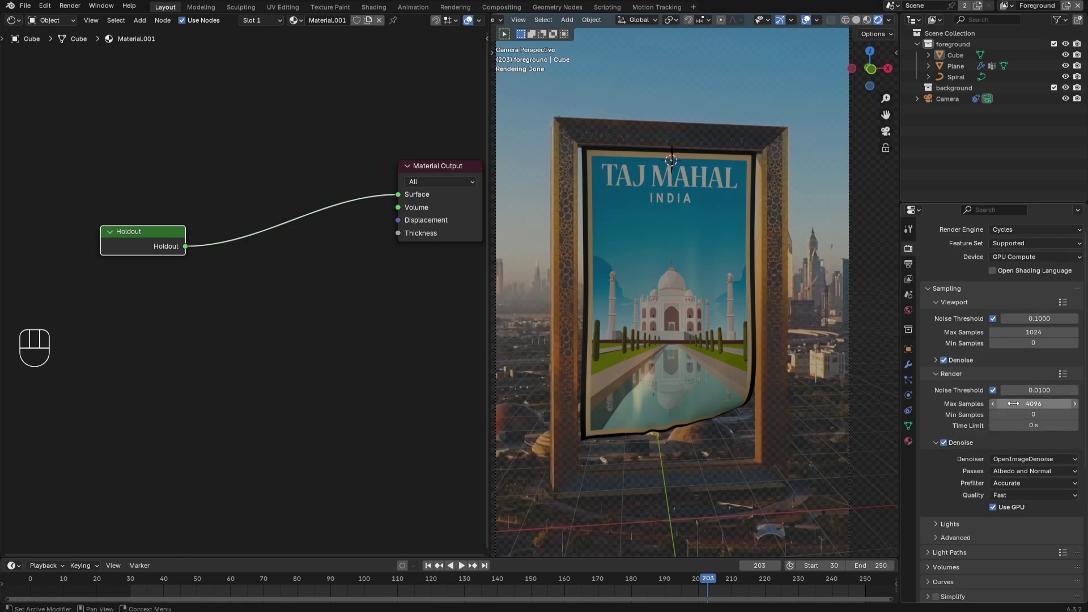
left_click(1036, 404)
type("6")
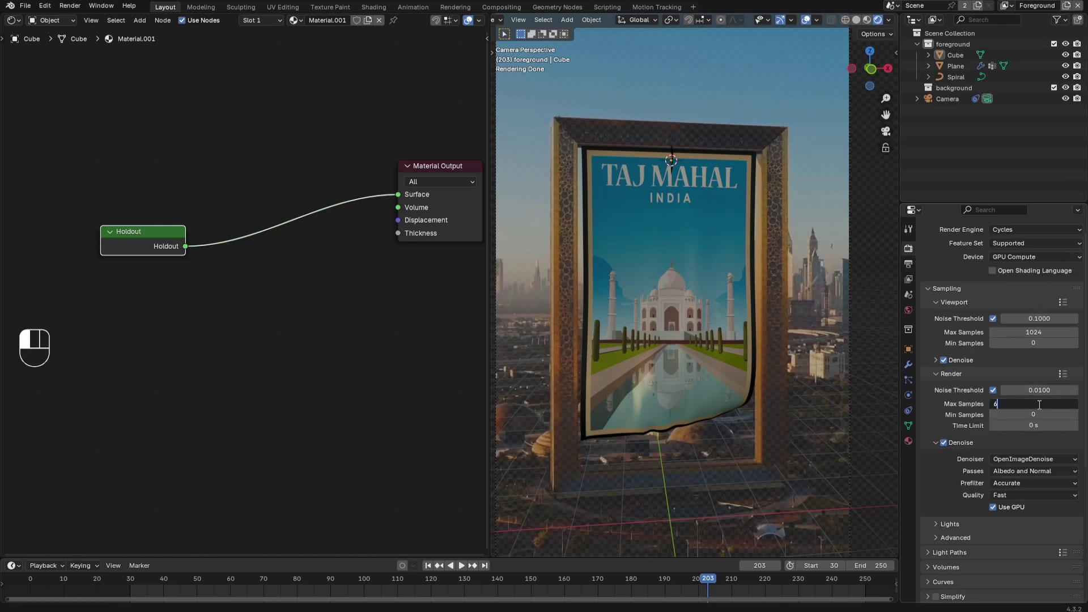
type("4")
key("Return")
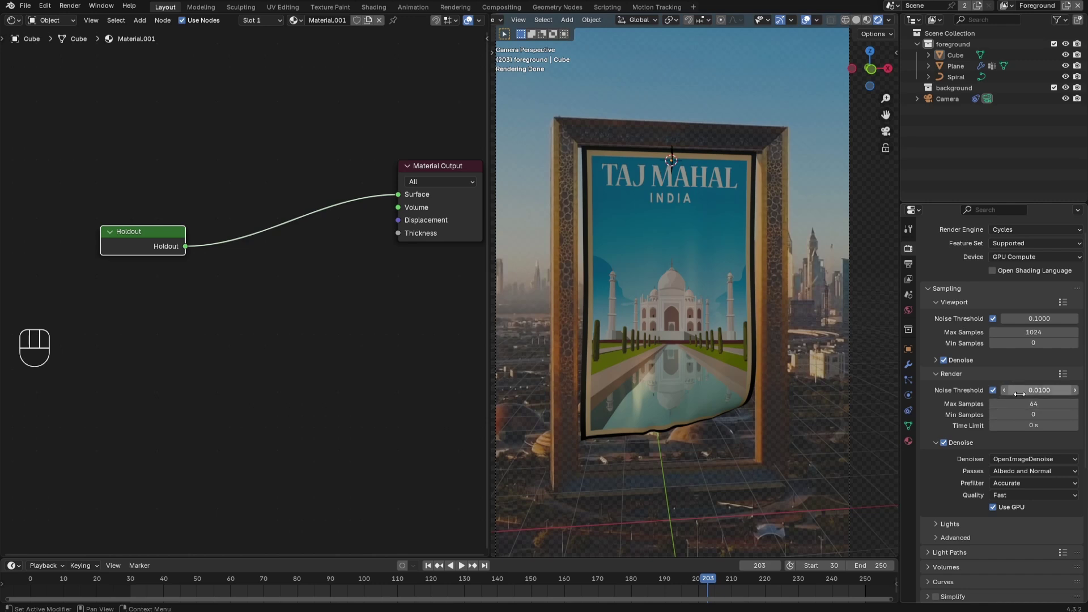
- Set the render output path to the project's renders folder with the file name prefix 01_
scroll(948, 459, "down", 8)
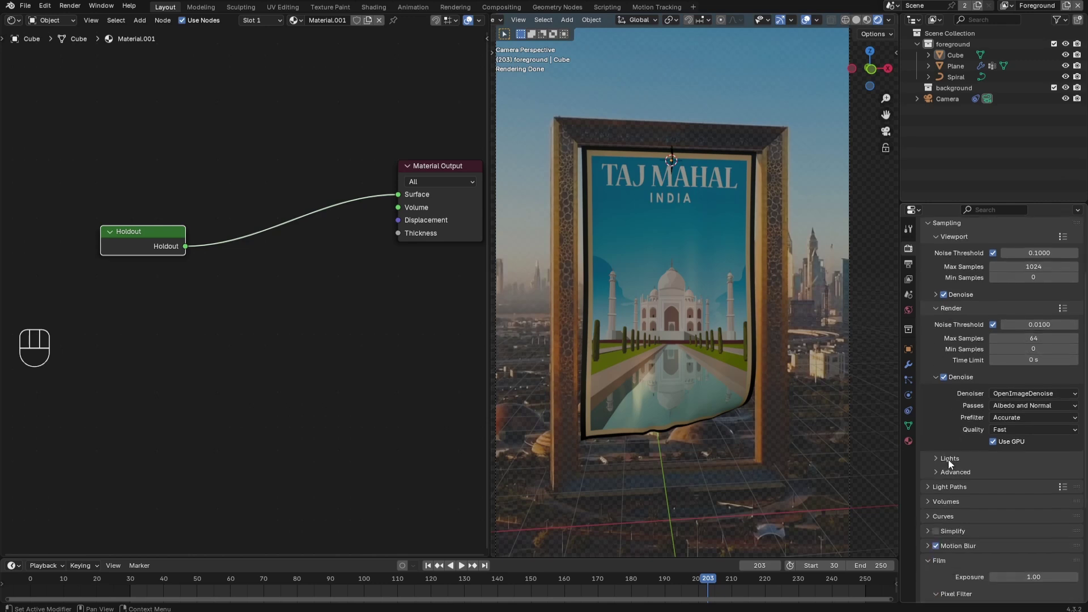
scroll(963, 483, "up", 8)
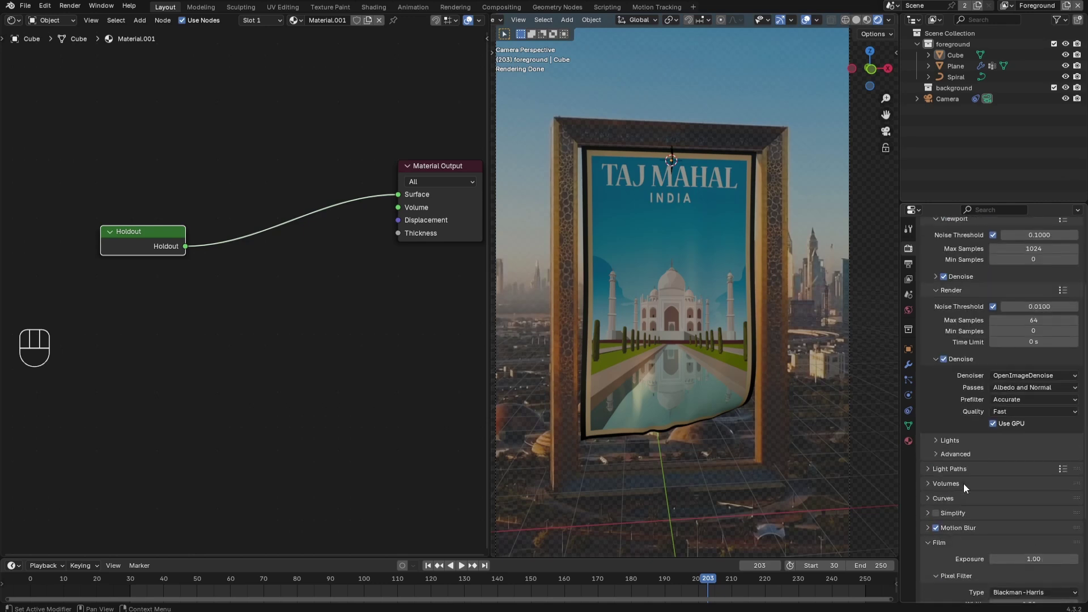
left_click(908, 265)
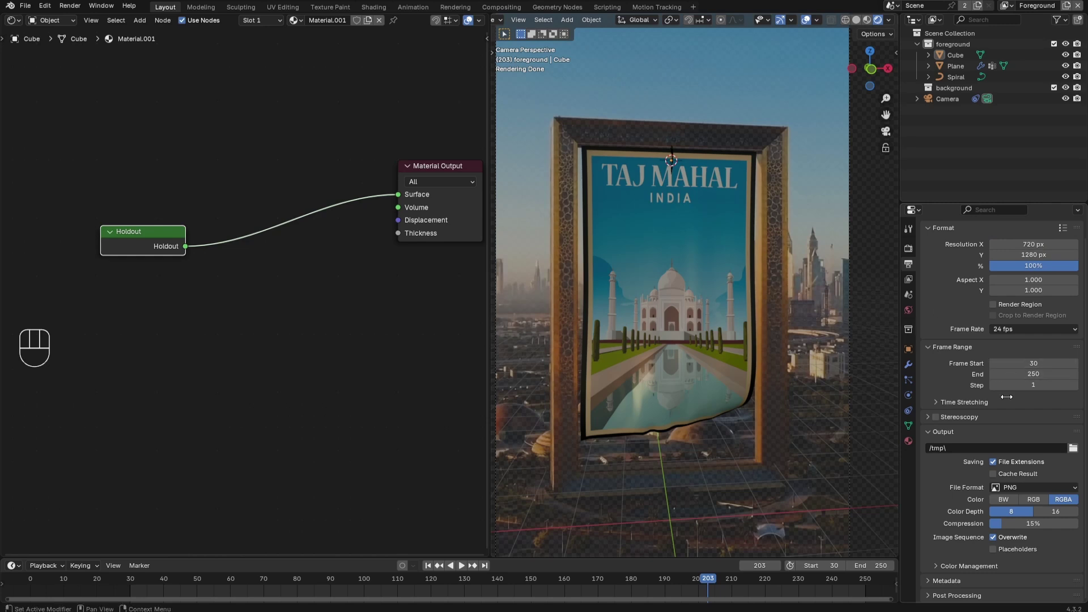
left_click(1073, 448)
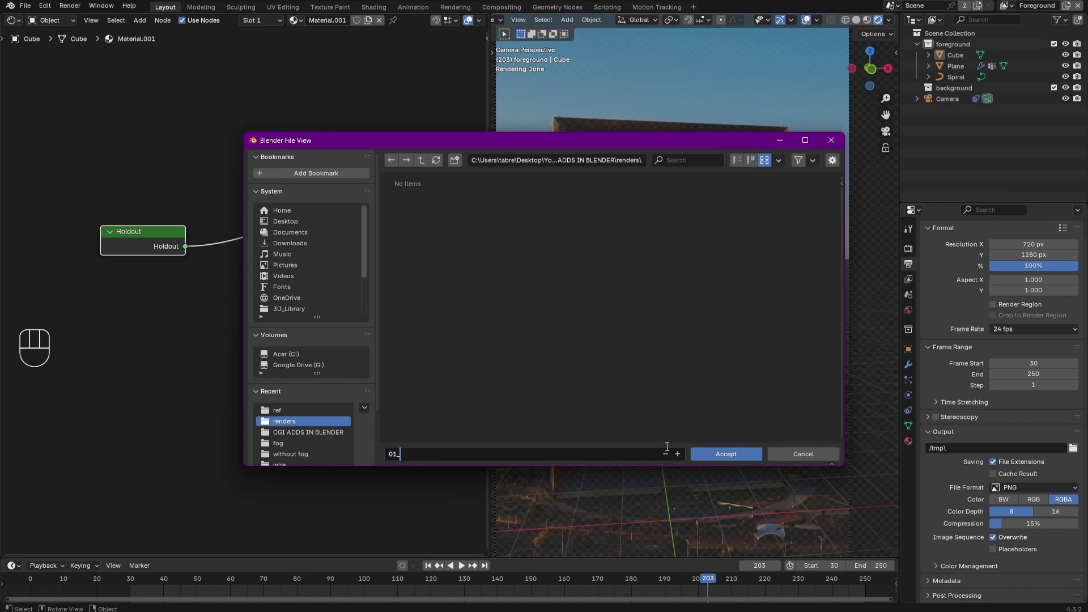
left_click(732, 456)
left_click(732, 452)
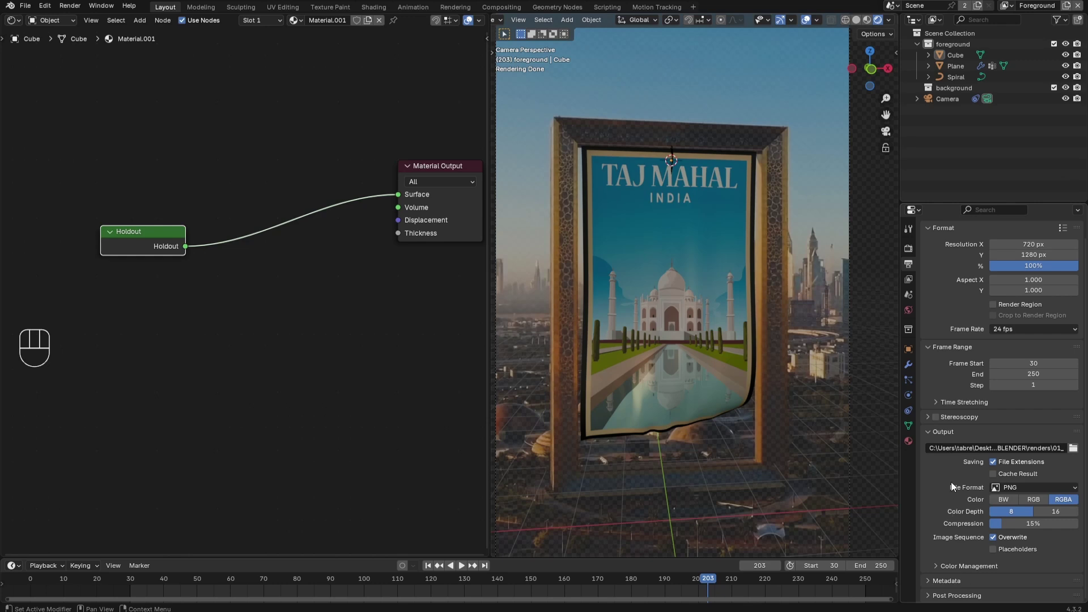
- Switch the viewport to solid shading and start rendering the animation
key("z")
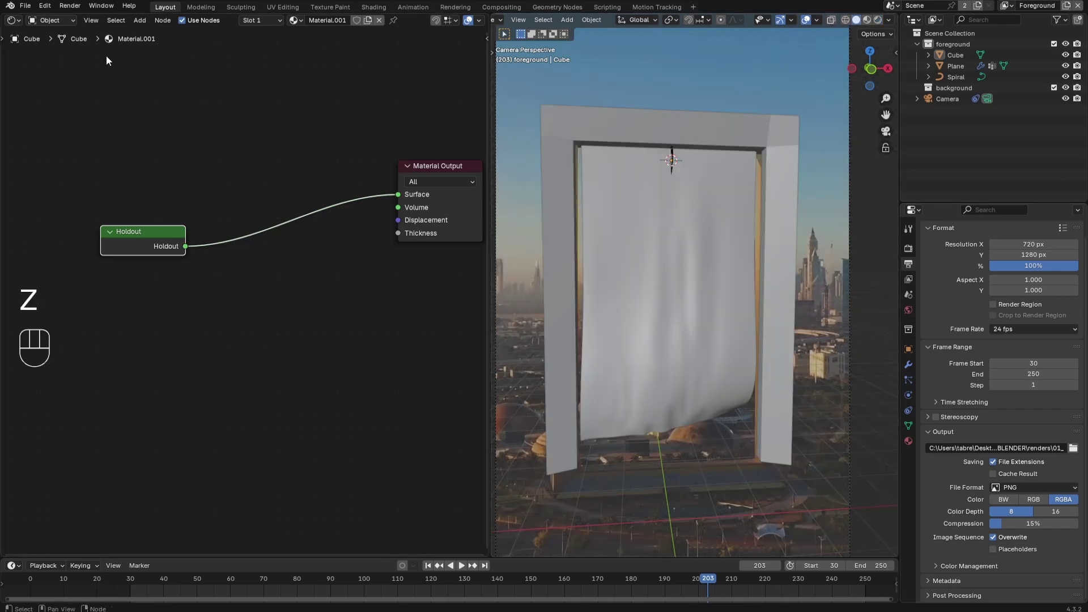
left_click(67, 6)
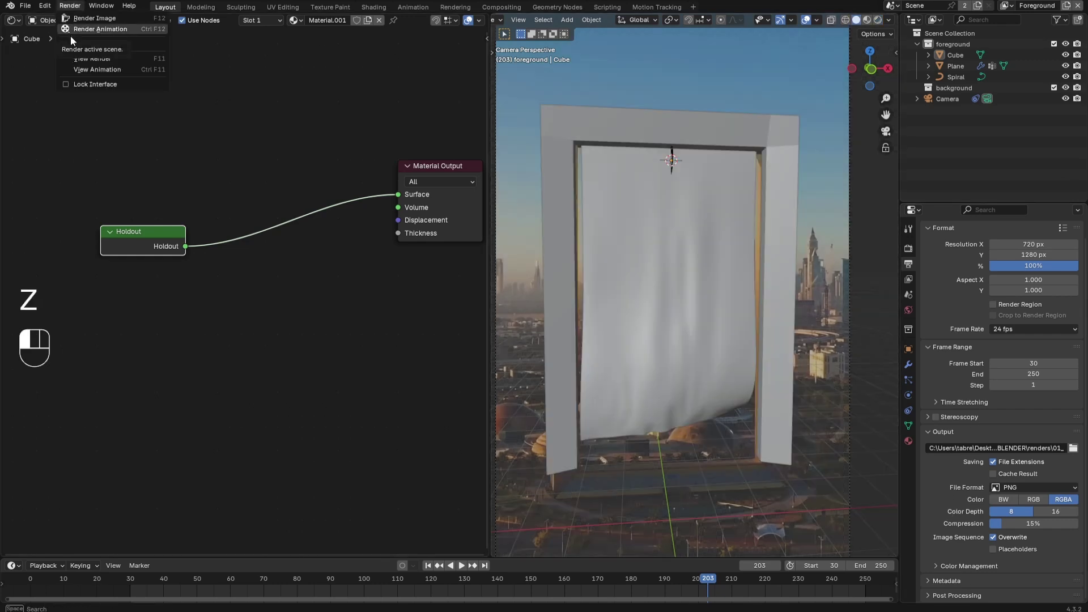
left_click(71, 34)
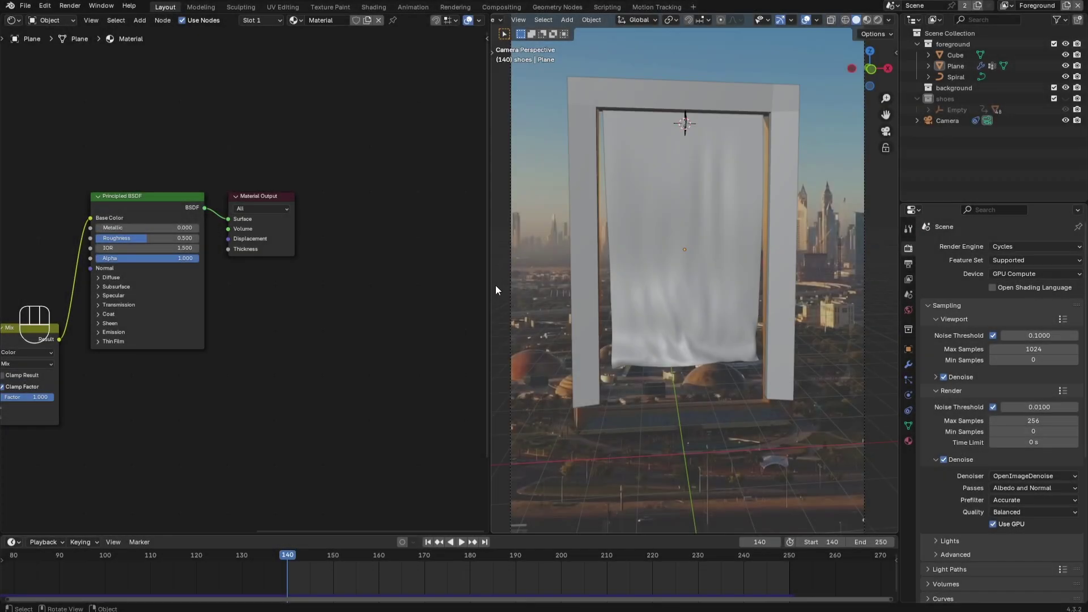
- Widen the camera viewport, hide the banner Plane, and enable the shoes collection
left_click_drag(490, 286, 453, 284)
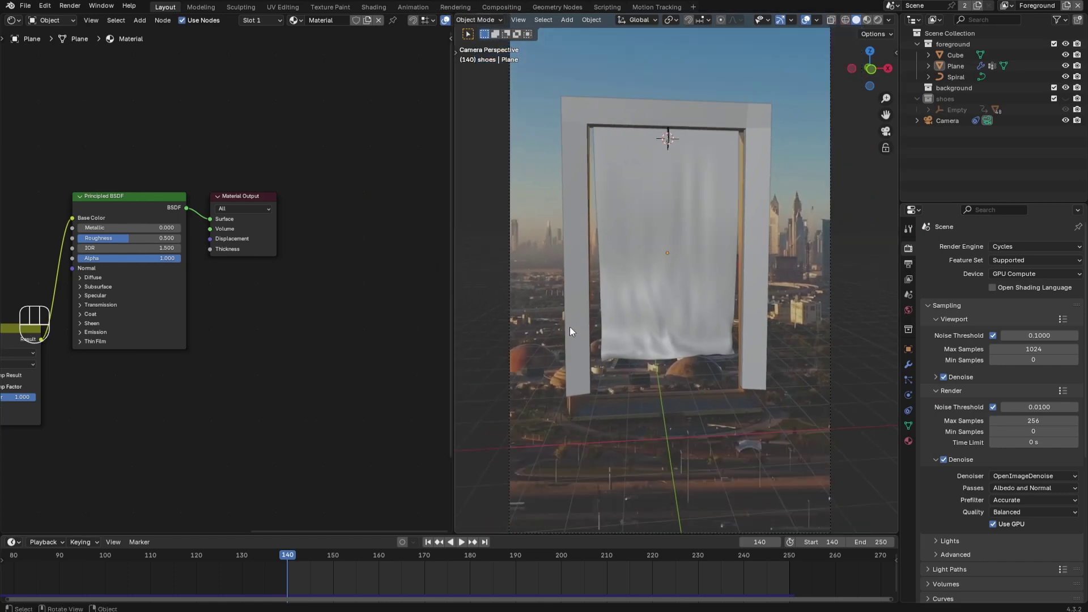
left_click(1066, 65)
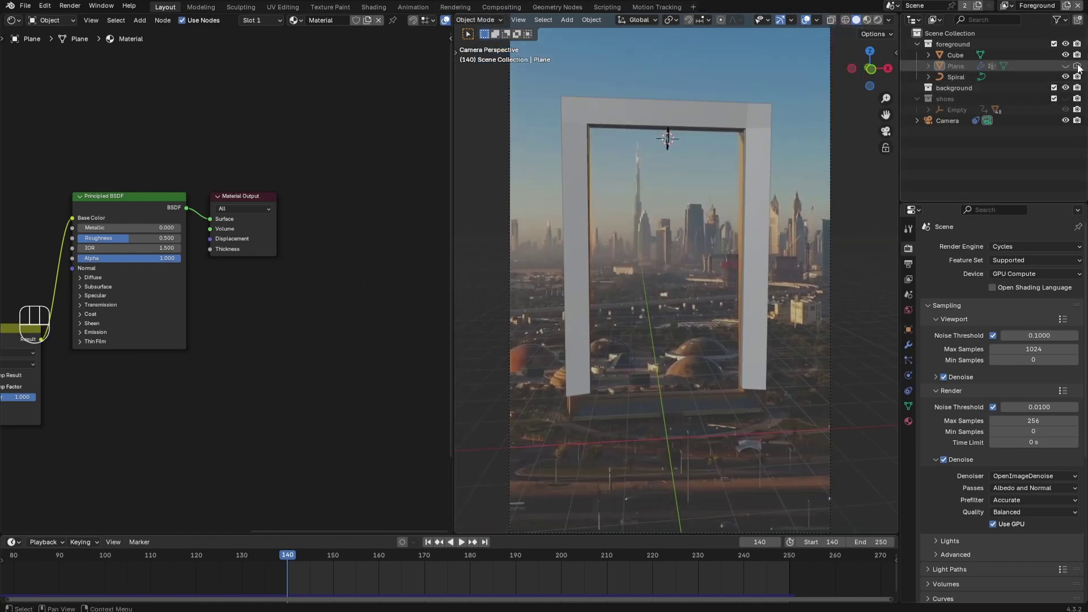
left_click(1065, 99)
- At frame 250, rotate the shoe's Empty about the global Z axis, keyframe it, and play the rotation from frame 140
mouse_move(289, 557)
left_mouse_down()
mouse_move(797, 562)
mouse_move(289, 573)
left_mouse_up()
left_click(689, 280)
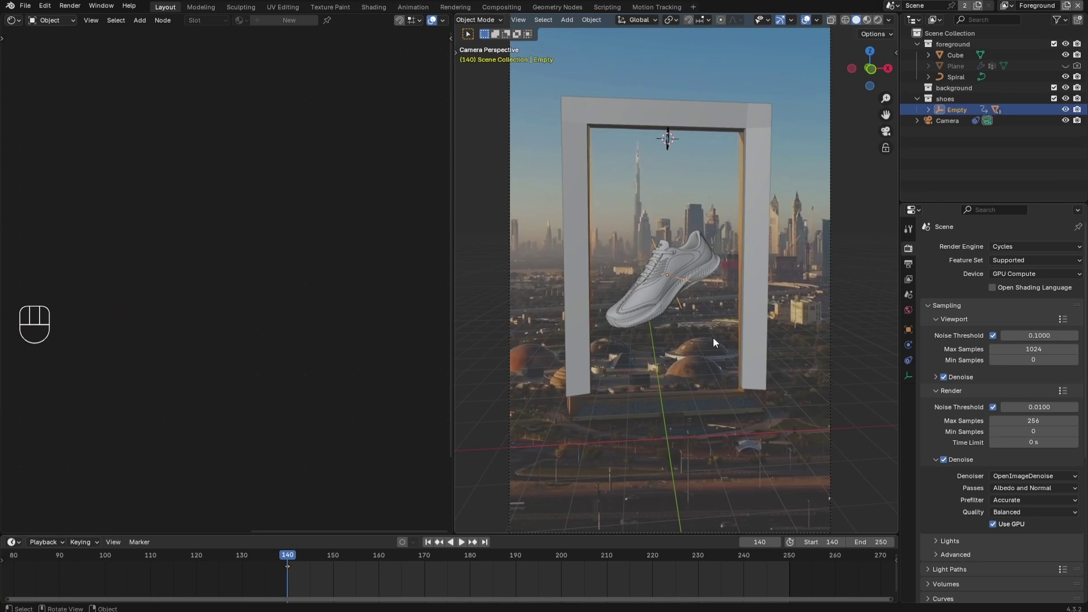
left_click_drag(288, 557, 789, 557)
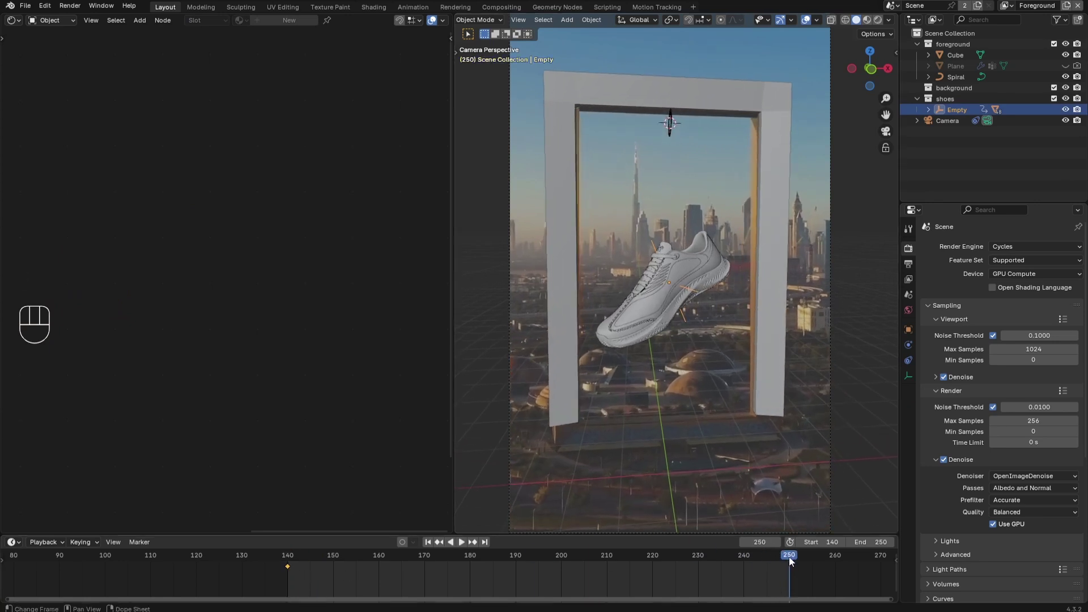
key("r")
key("z")
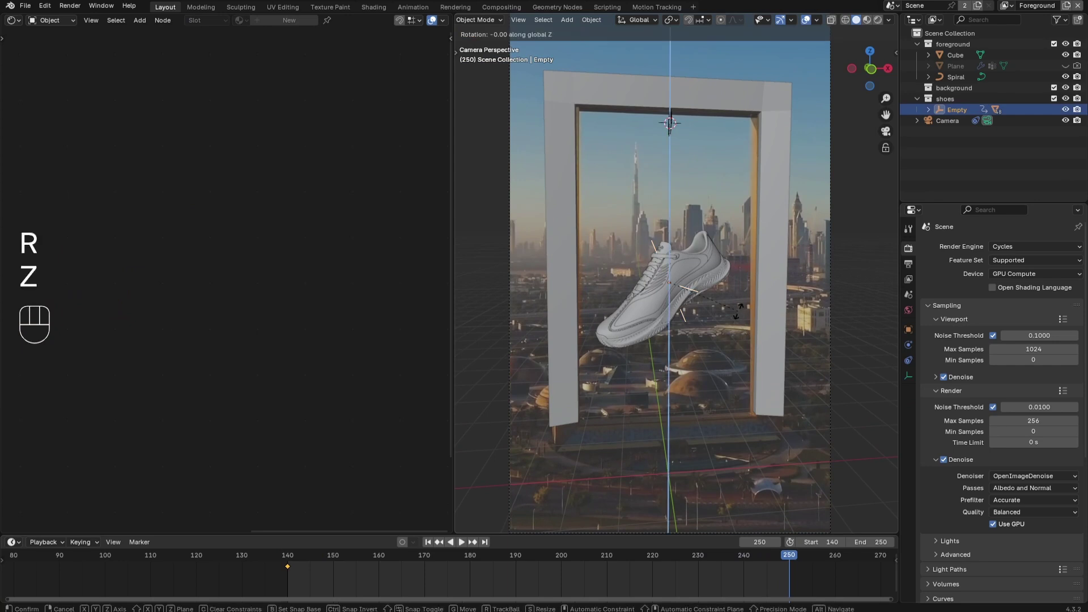
left_click(701, 219)
key("i")
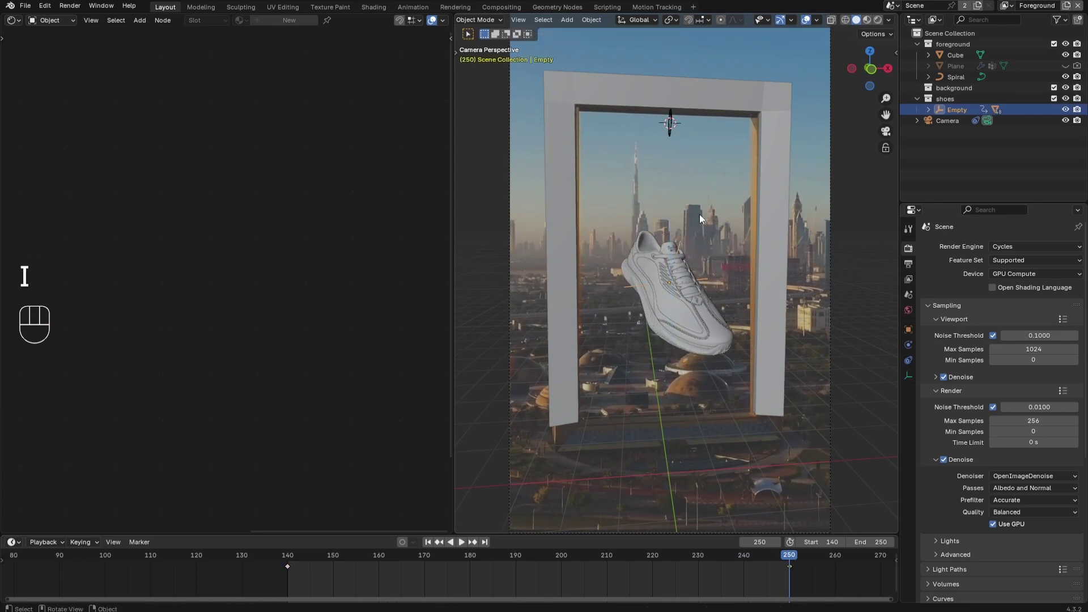
left_click(289, 570)
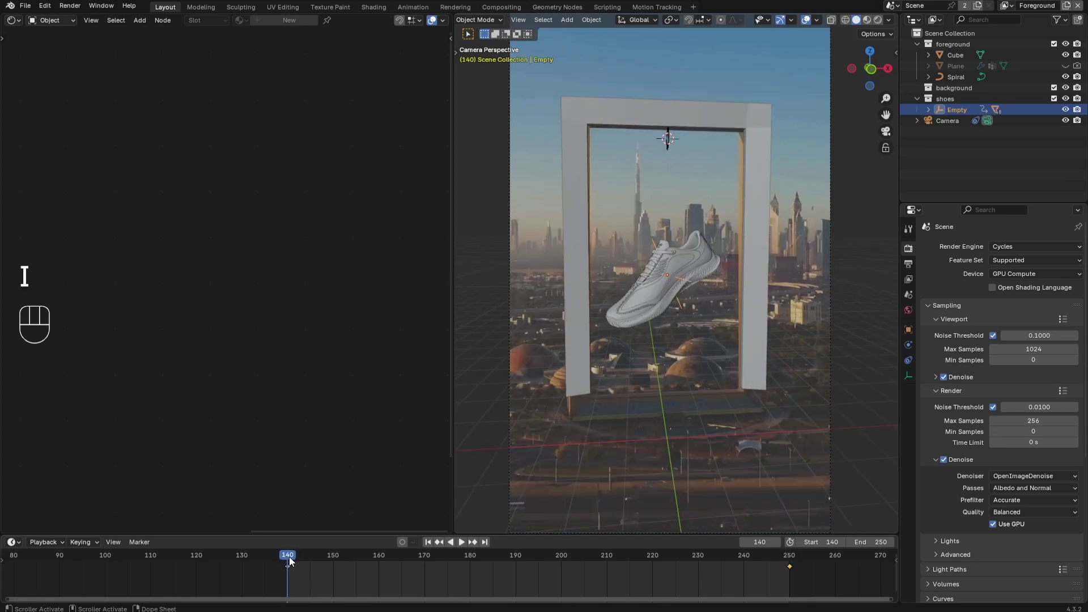
key("space")
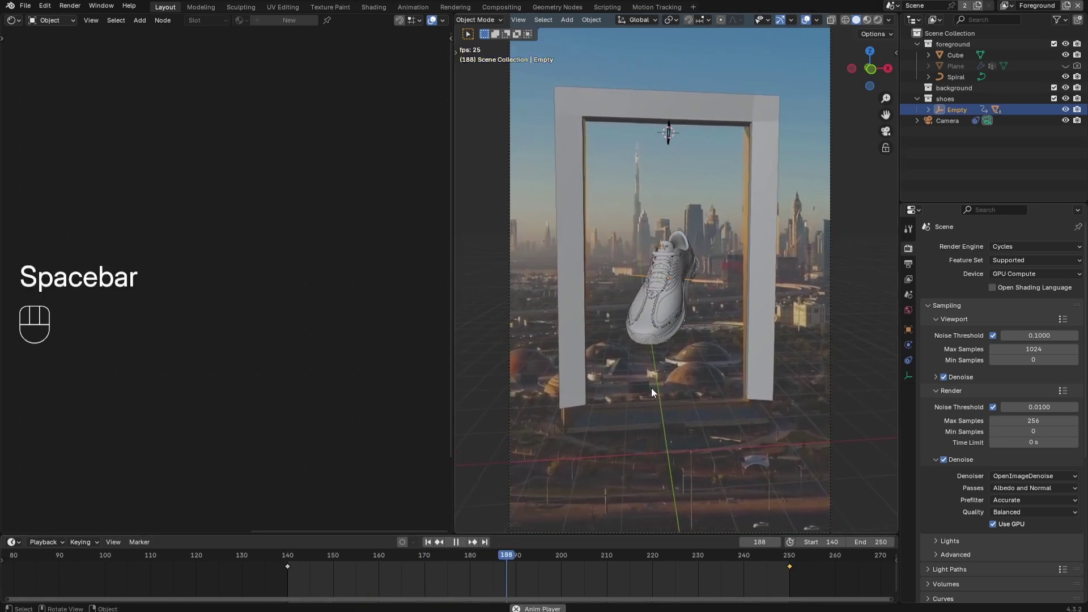
key("space")
- Change the interpolation mode of the Empty's rotation keyframes and play the animation to check the turn
left_click(288, 566, "shift")
right_click(288, 566)
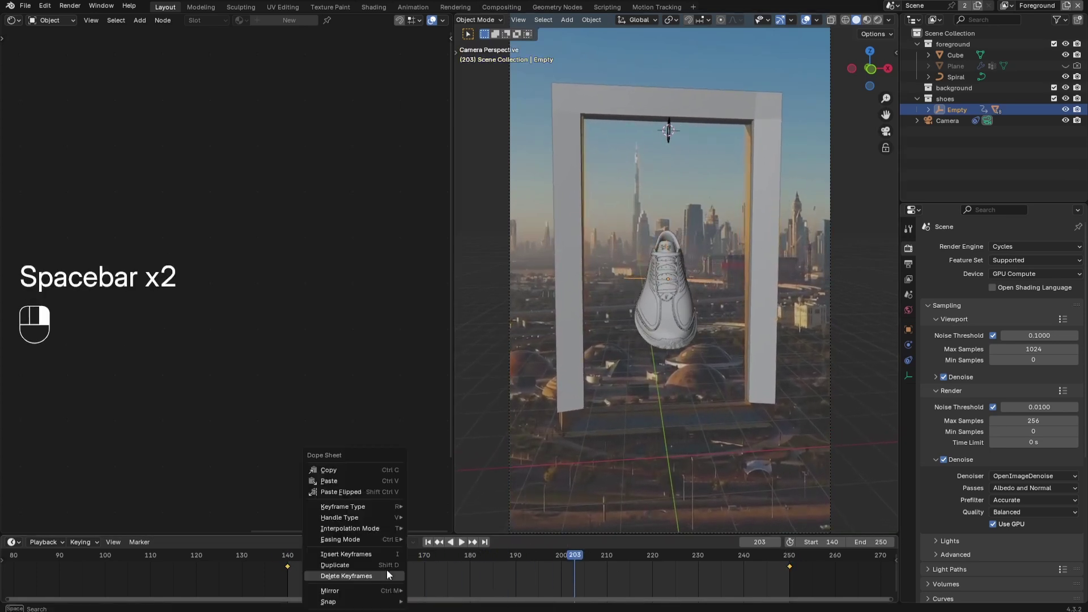
mouse_move(374, 528)
left_click(448, 469)
left_click(287, 567)
key("space")
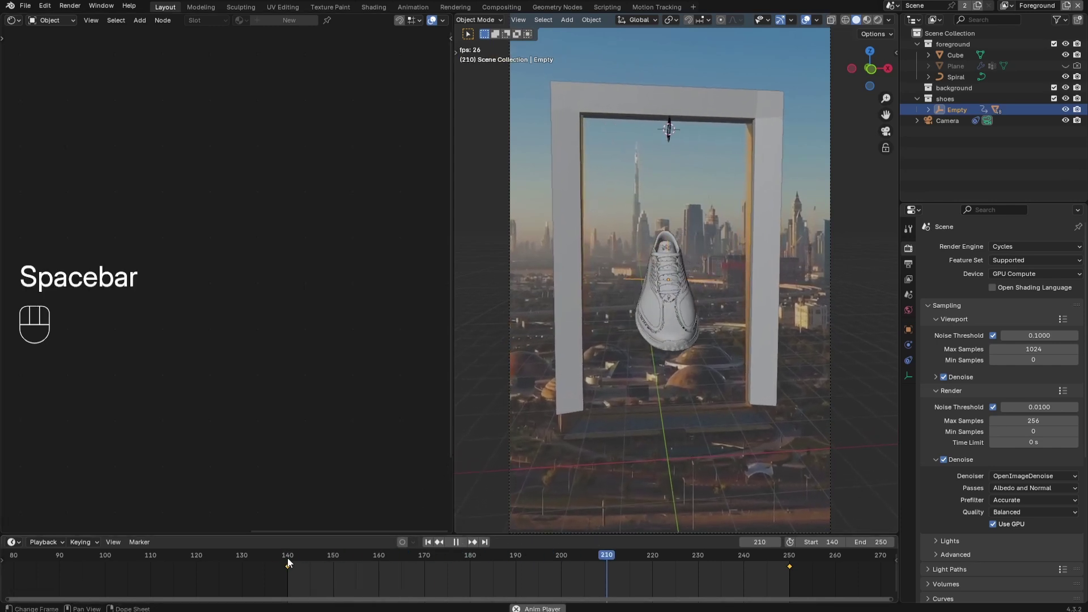
key("space")
- Switch the viewport to rendered shading and scrub back through the timeline to inspect the shoe's rotation inside the frame
key("z")
left_click(675, 168)
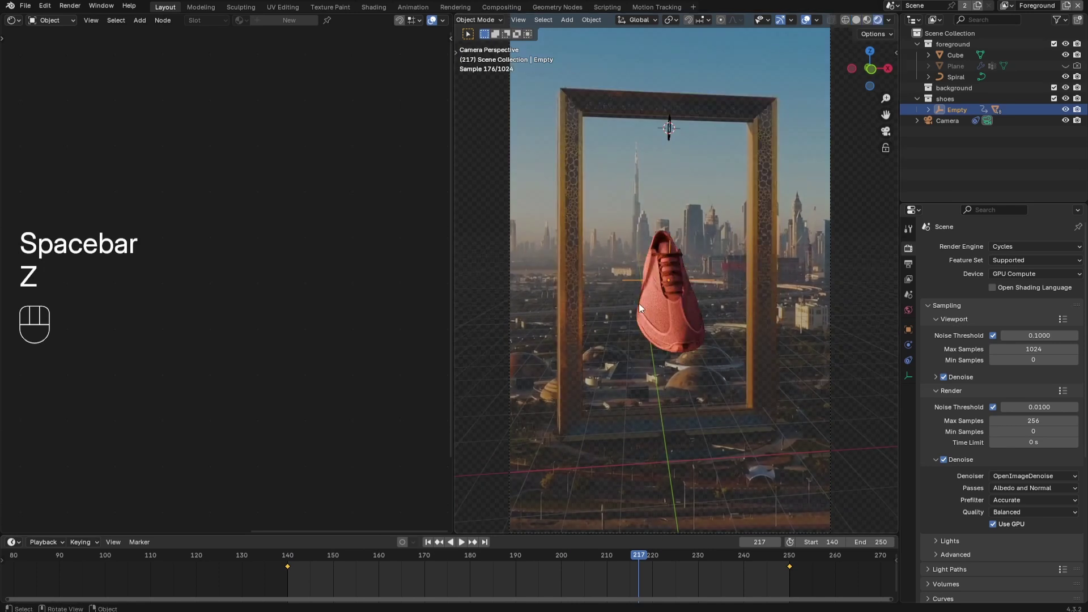
left_click_drag(651, 557, 340, 580)
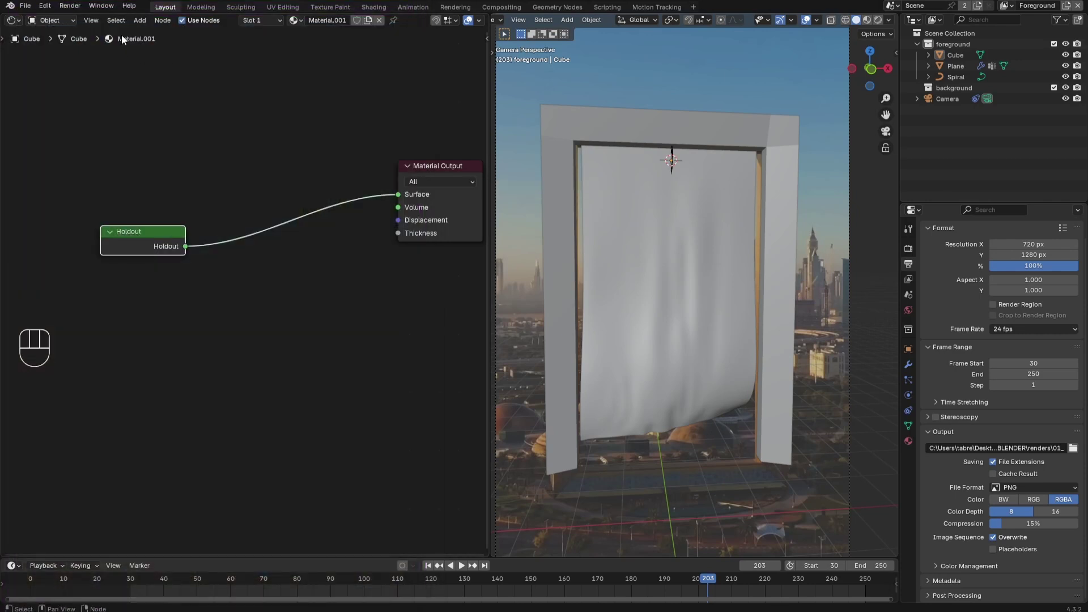
- Change the Shader Editor area to a 3D Viewport and play back the rendered animation of the banner
left_click(13, 20)
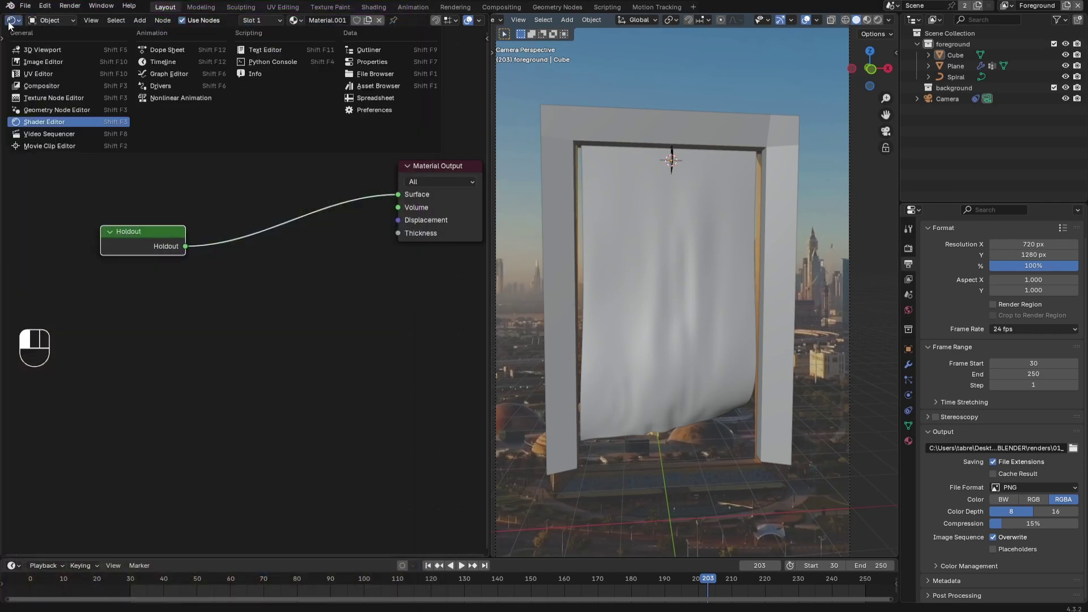
left_click(22, 51)
left_click(69, 6)
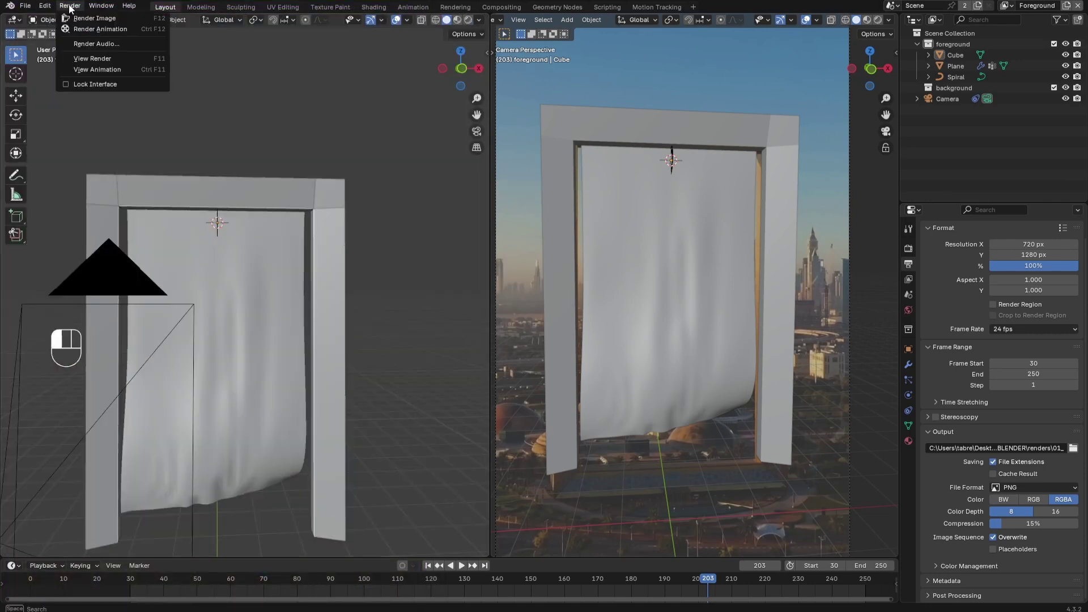
left_click(85, 69)
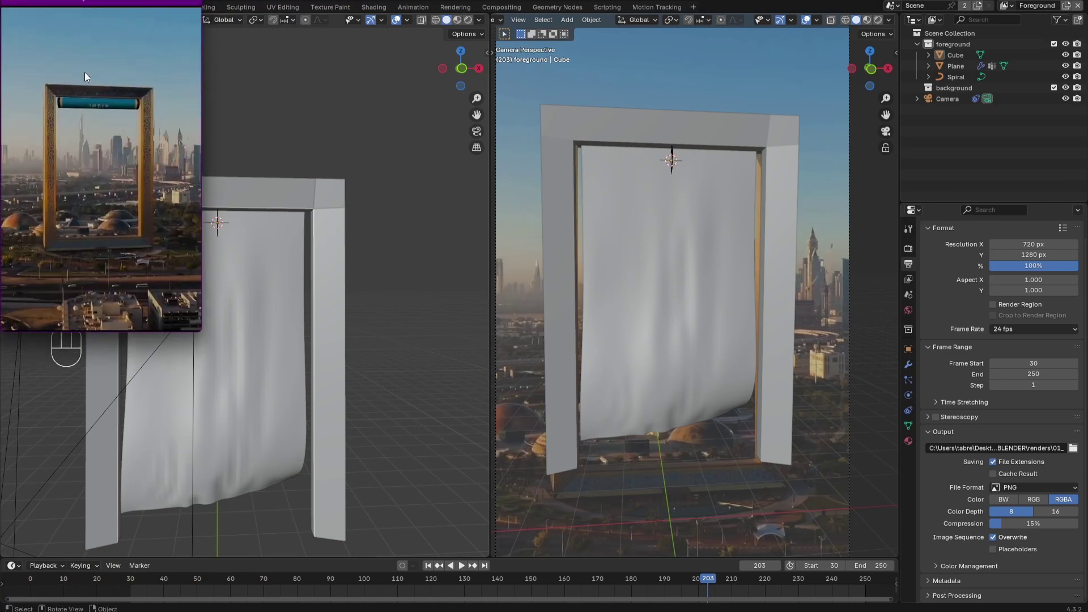